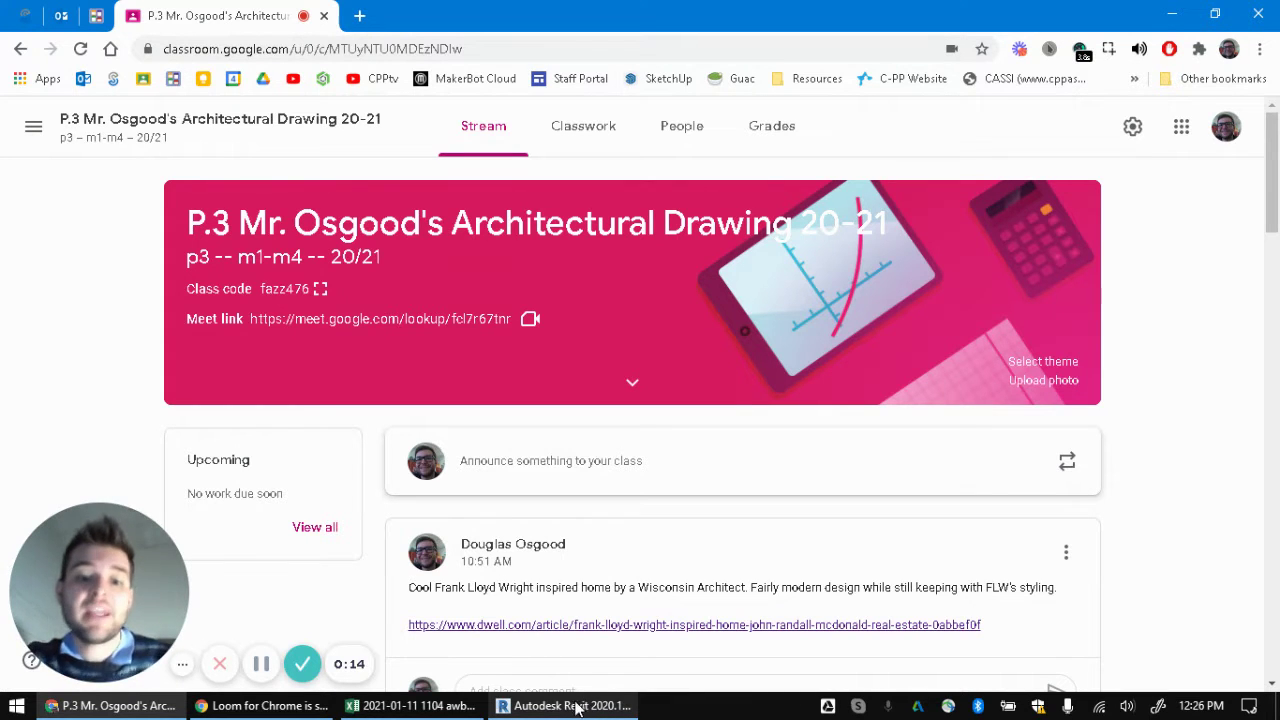
Step: Switch to Revit and inspect the bedrooms' dividing wall, the exterior wall right of the king bed, and its upper window
click(578, 707)
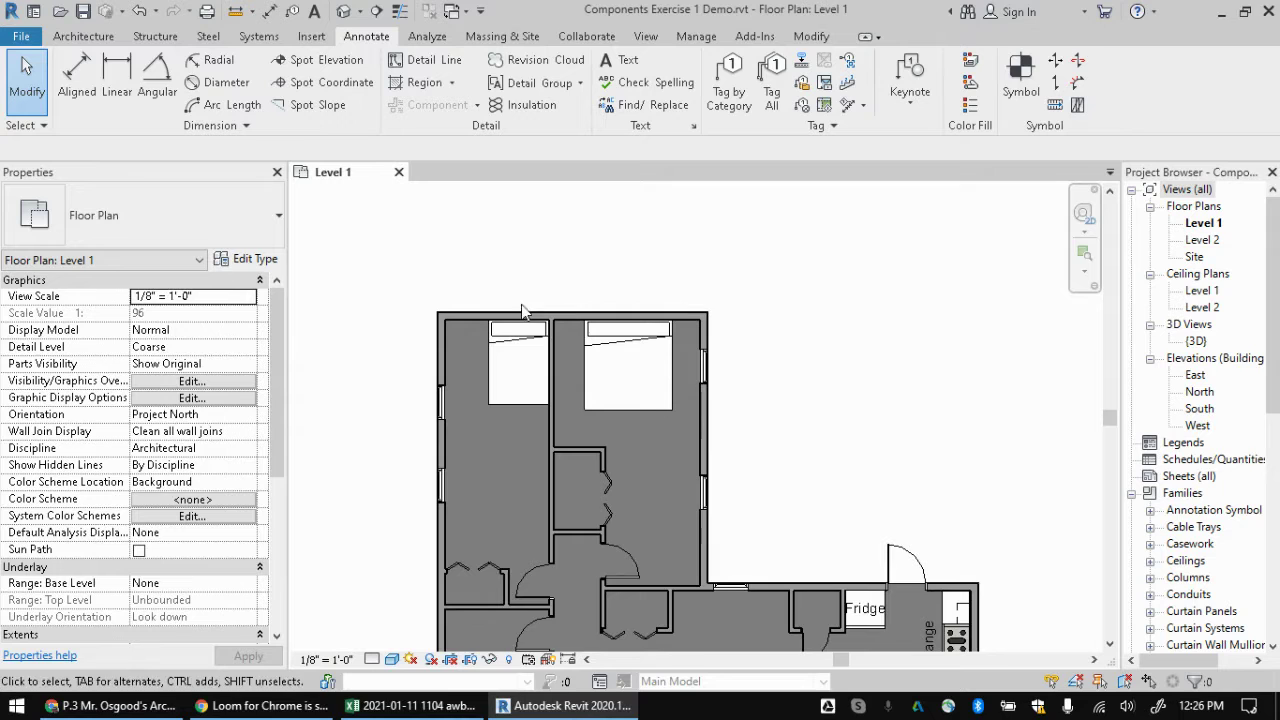
middle_drag(812, 448, 746, 411)
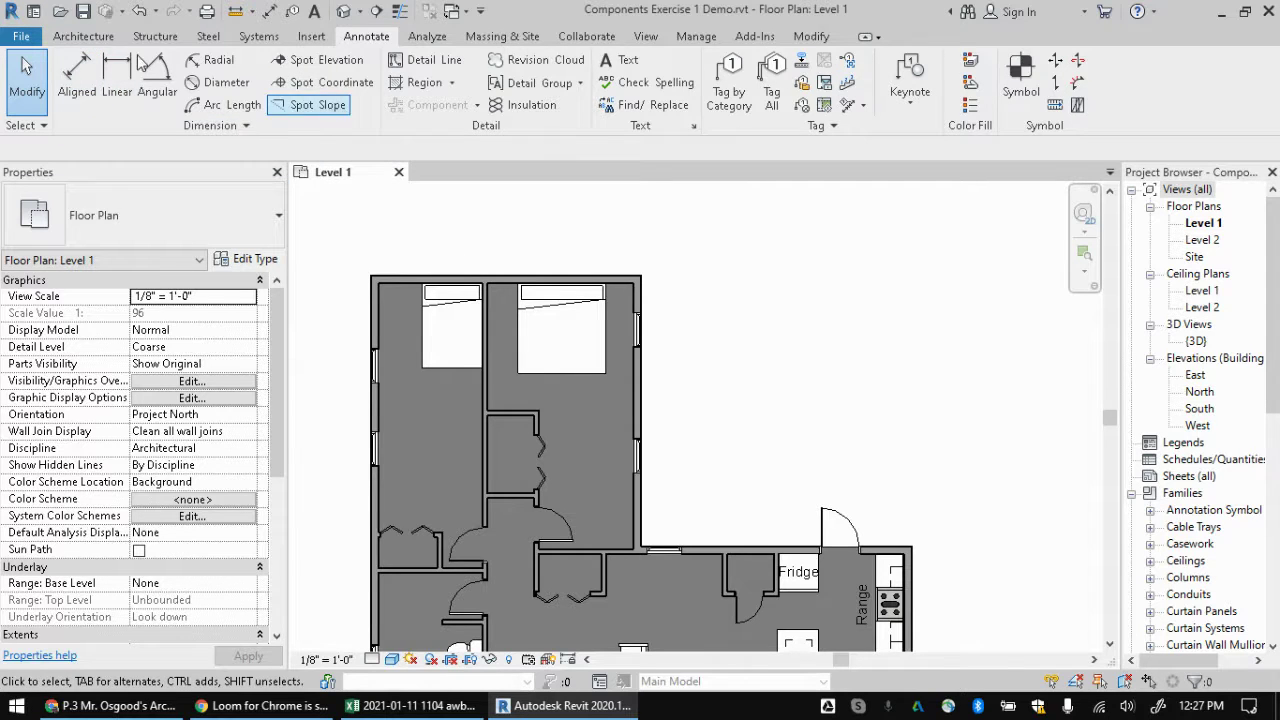
click(85, 38)
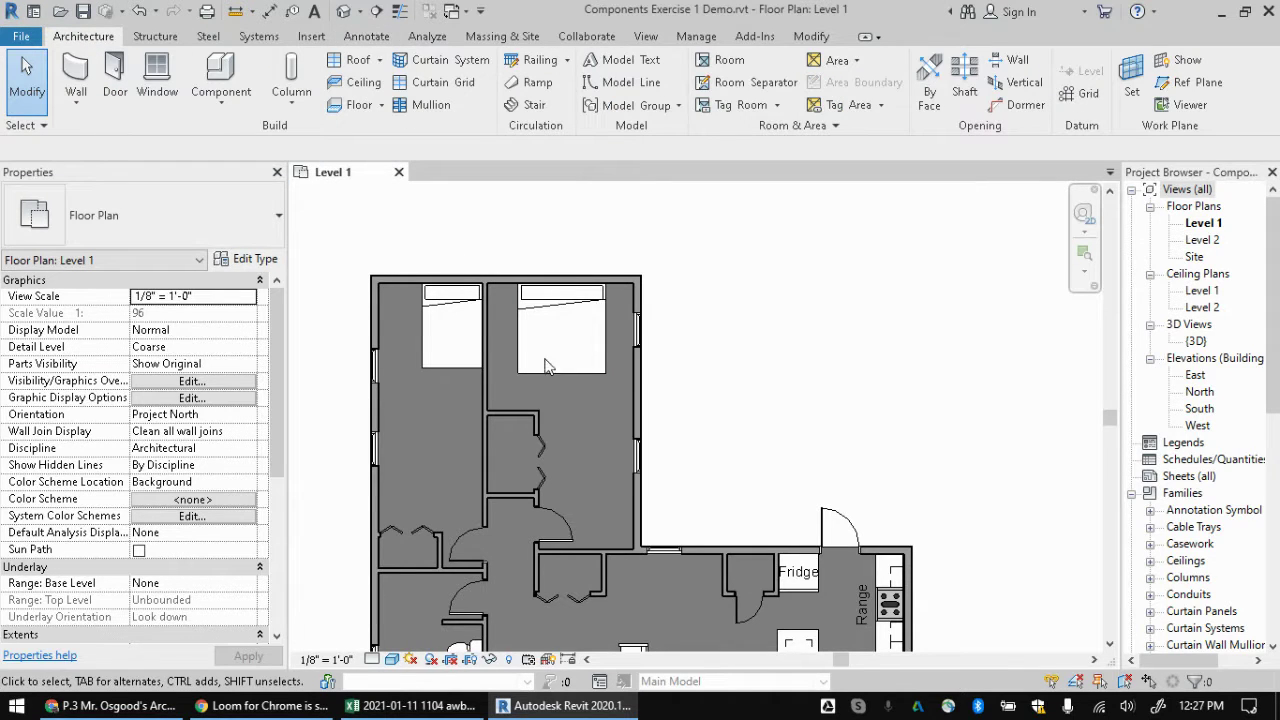
click(483, 374)
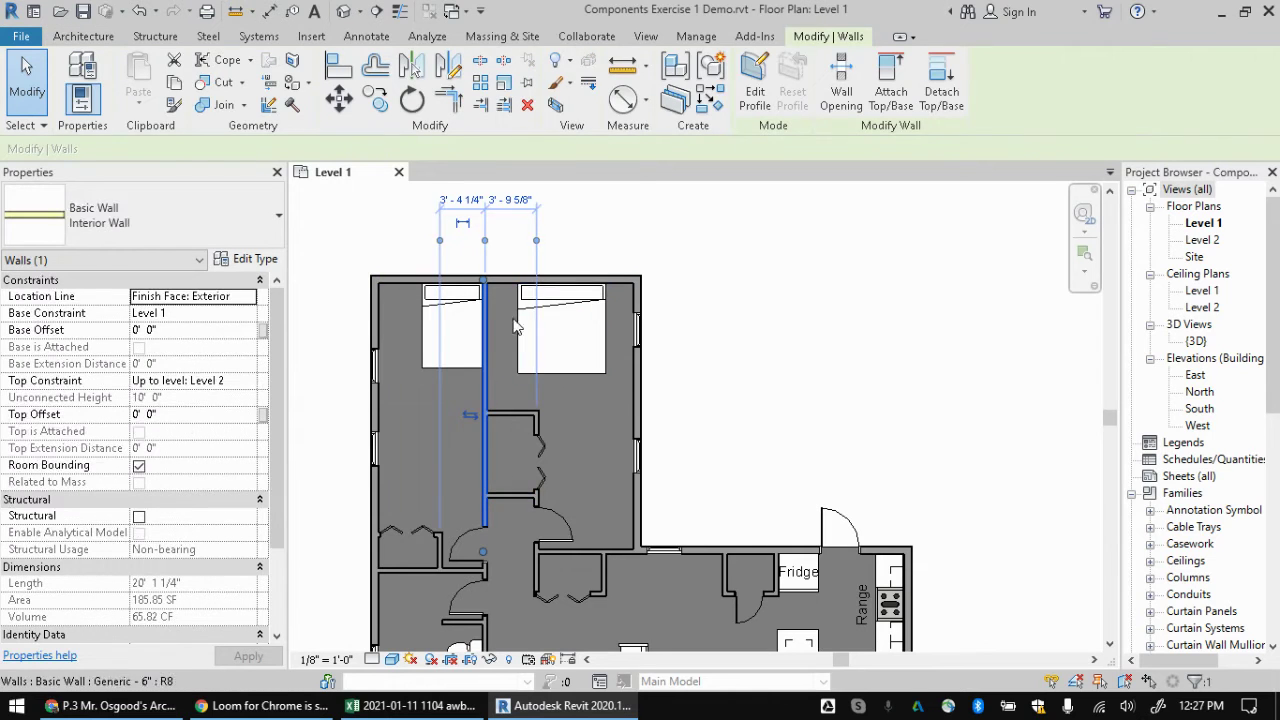
click(641, 370)
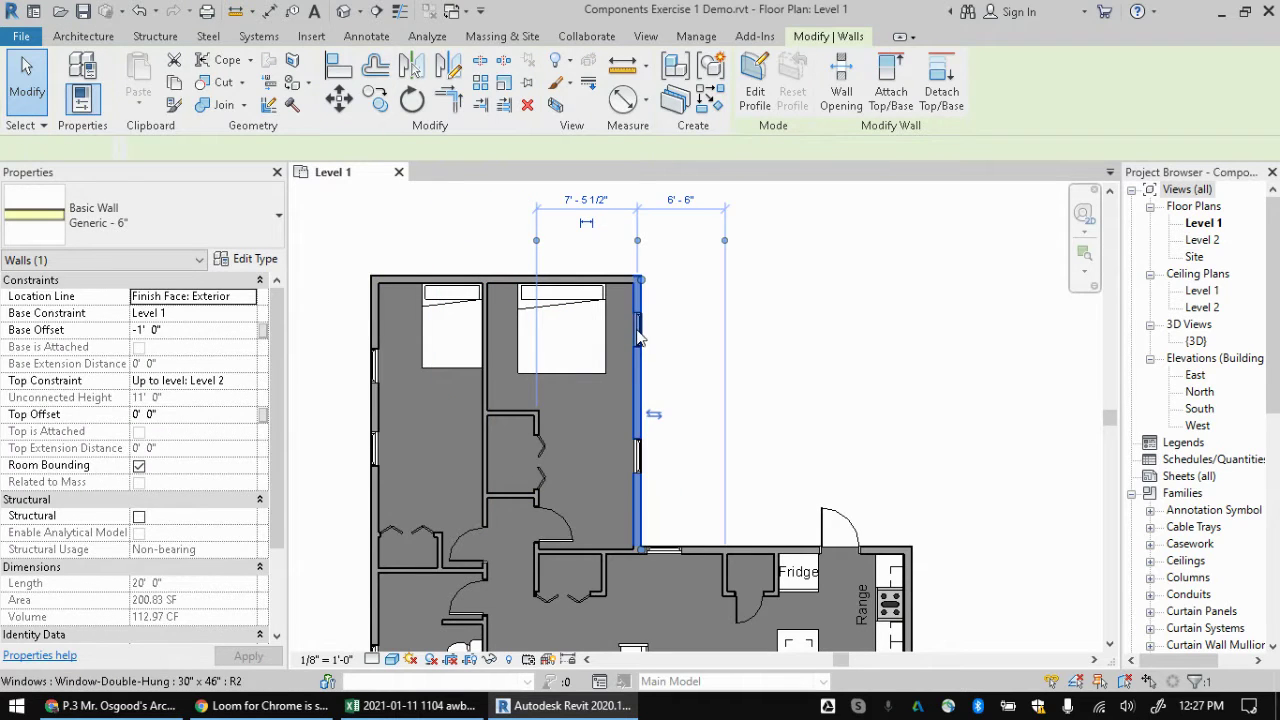
click(643, 332)
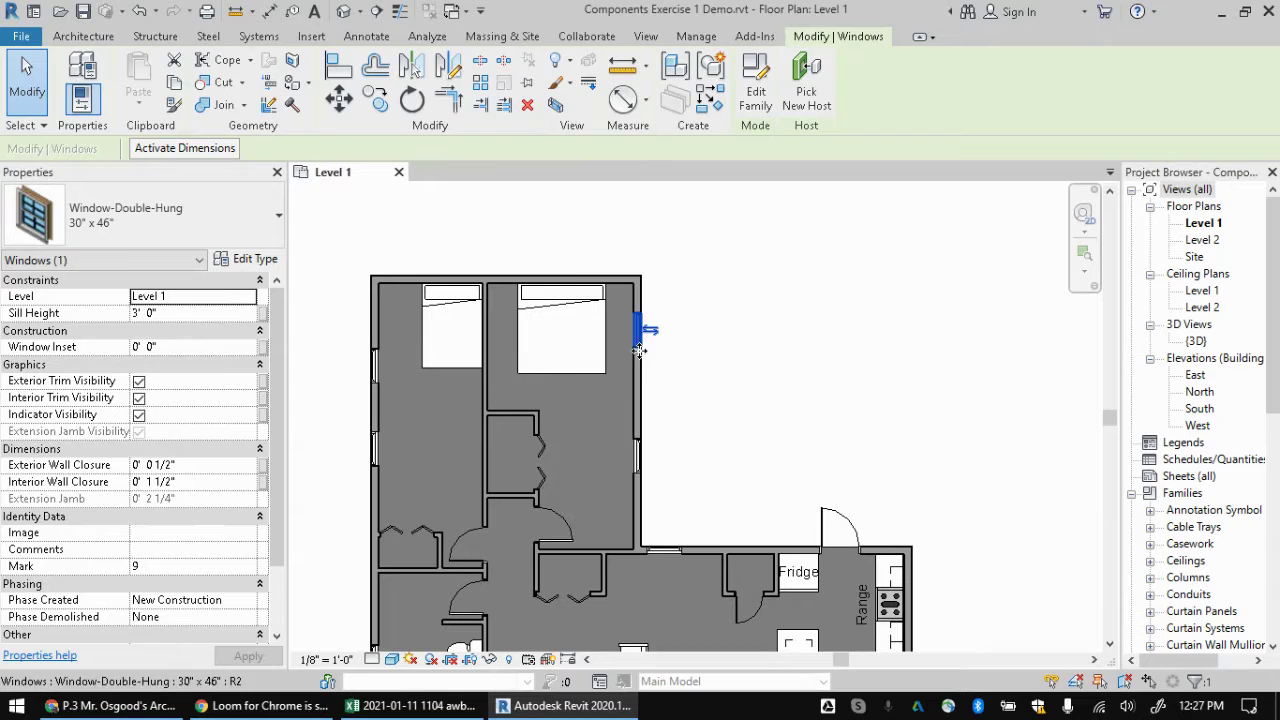
click(641, 385)
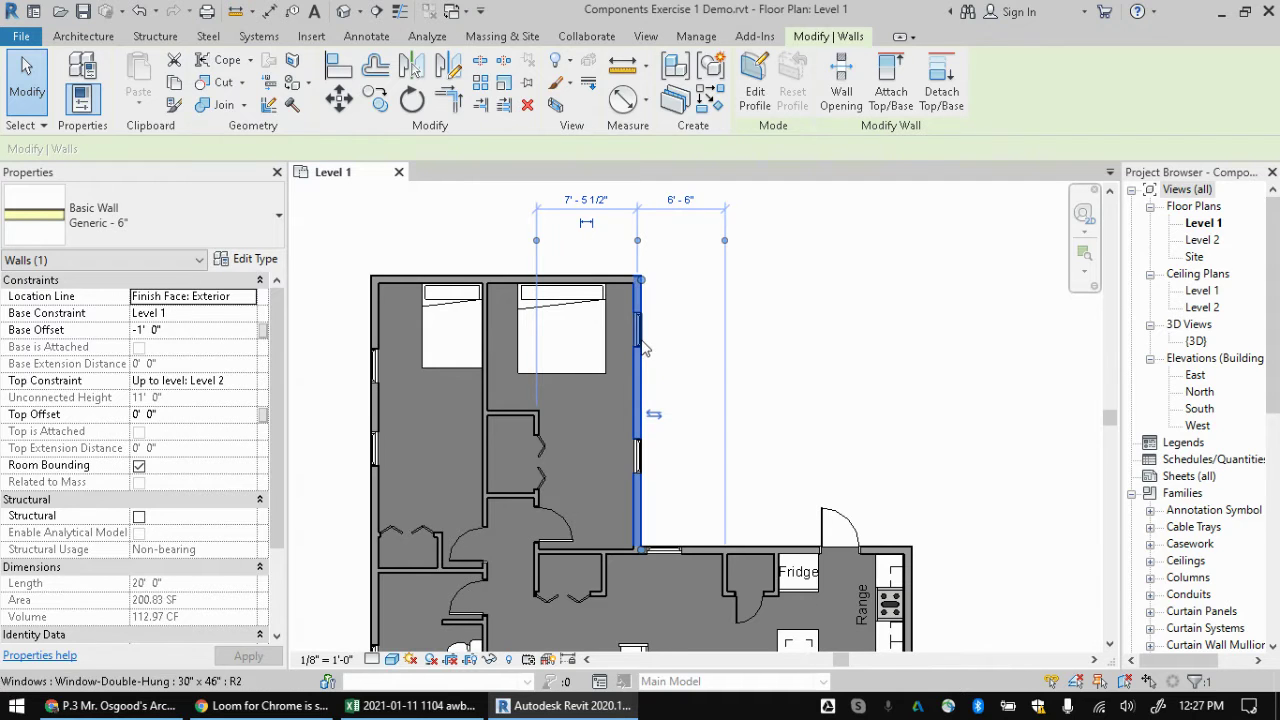
key(Escape)
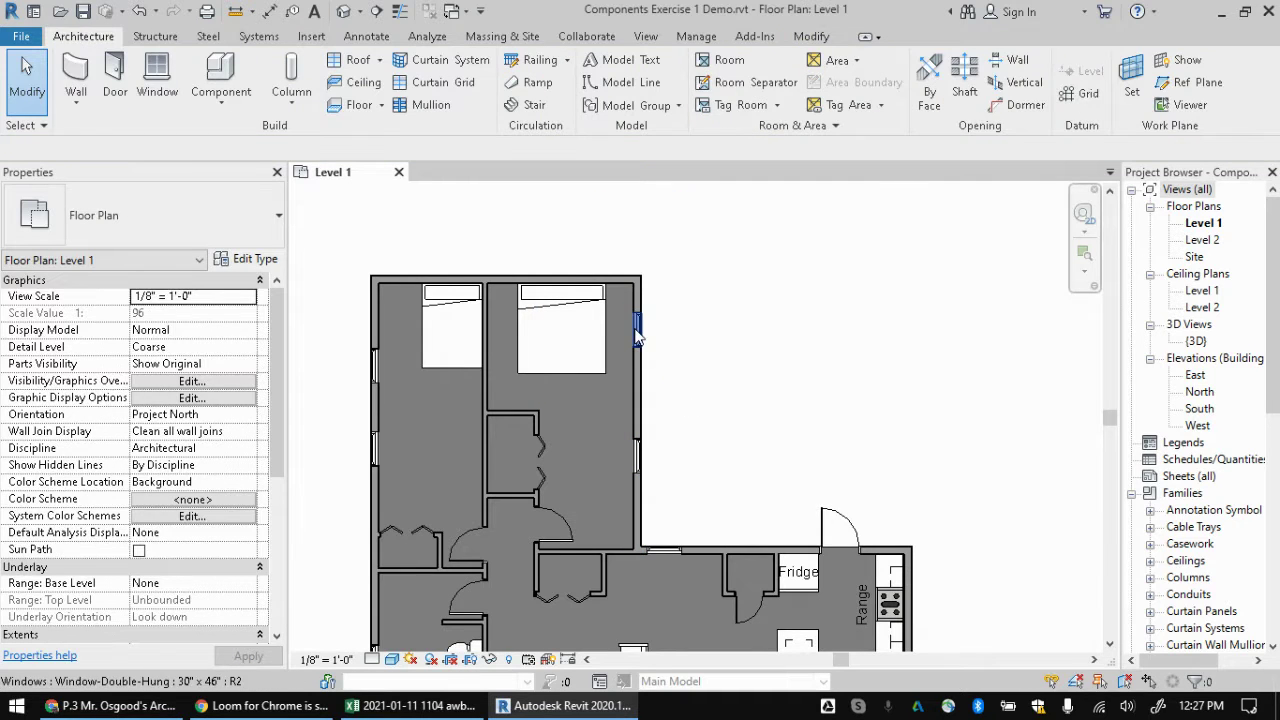
Step: Activate the temporary dimensions of the upper window beside the king bed to view its spacing
click(637, 330)
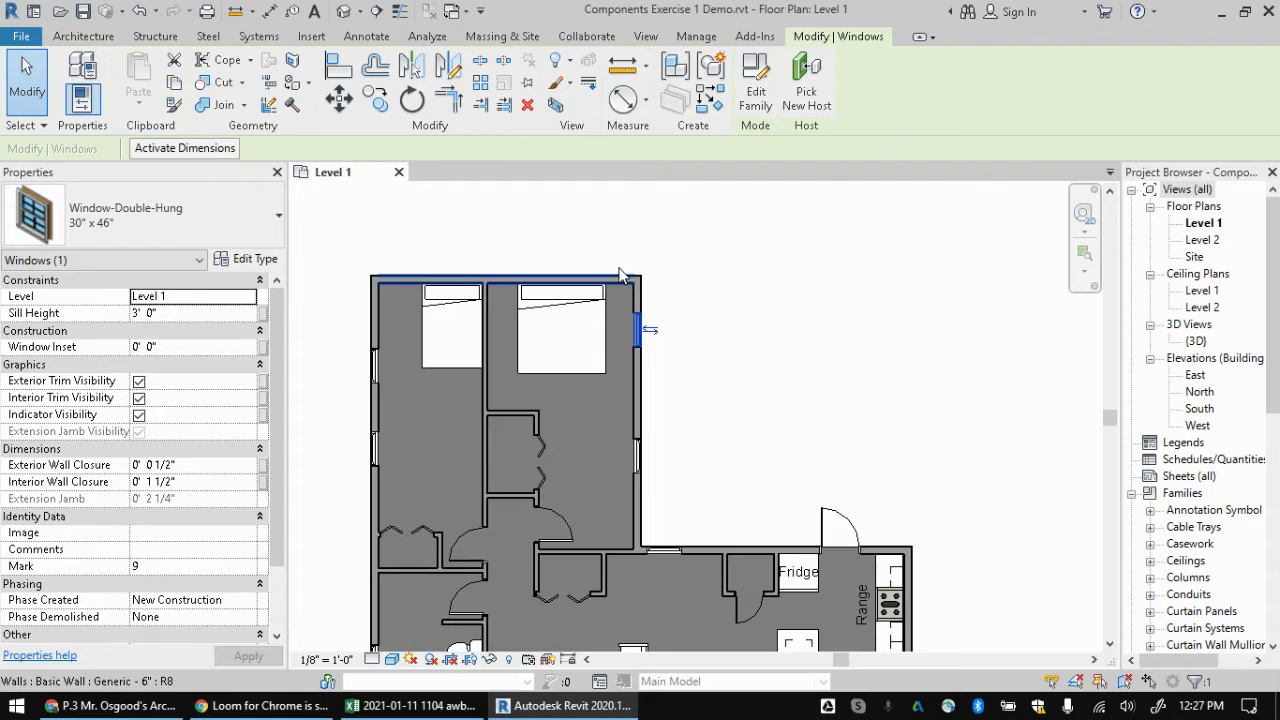
click(184, 148)
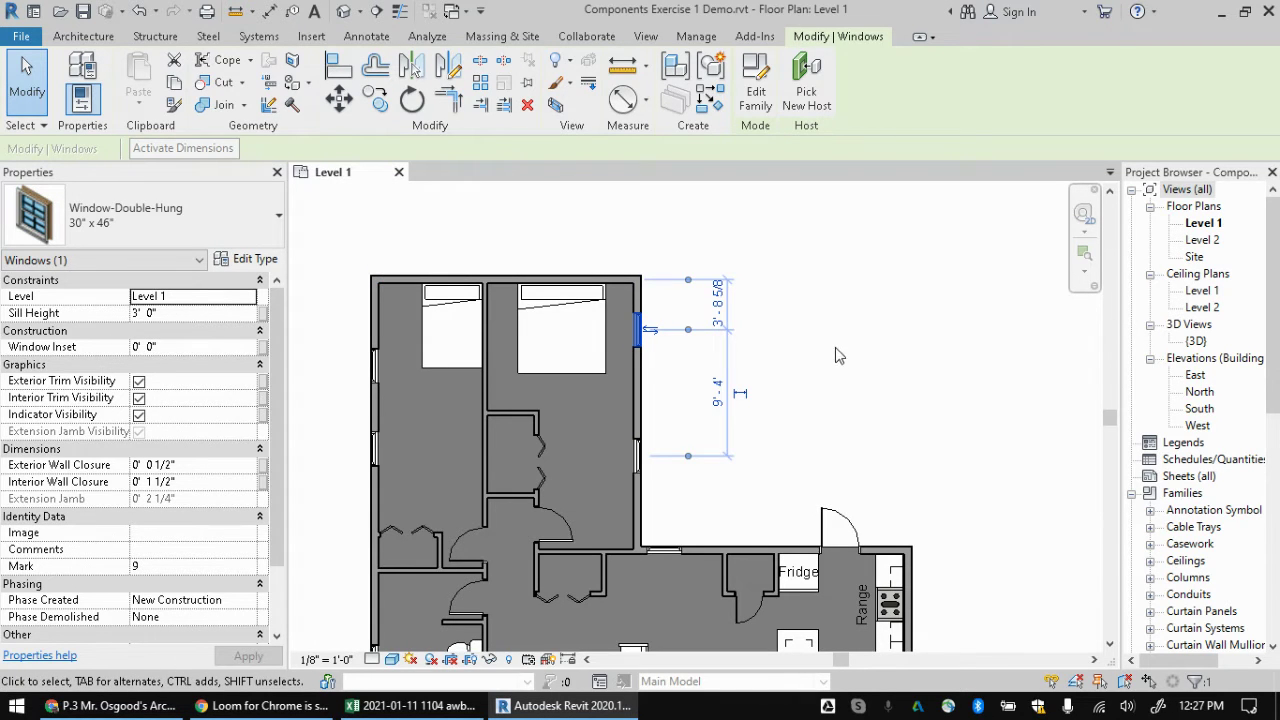
click(820, 305)
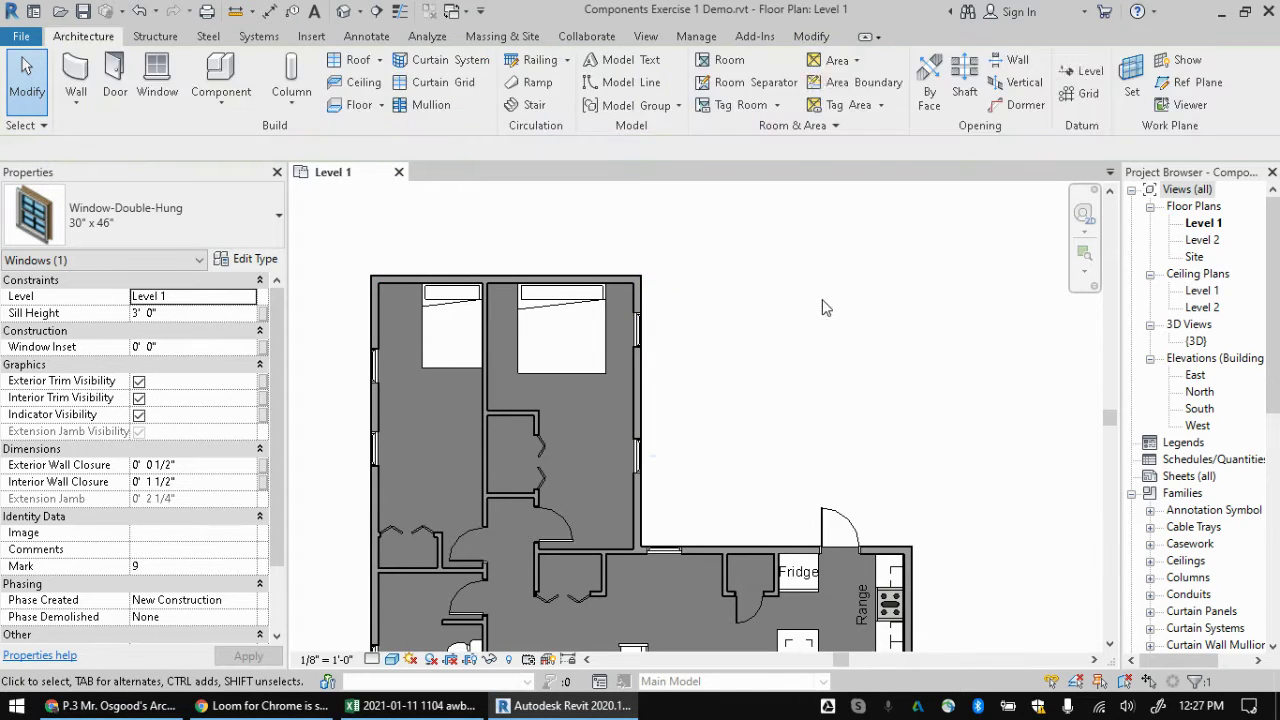
Step: Select the double bed in the left bedroom to view its temporary dimensions to the surrounding walls
click(485, 360)
click(453, 352)
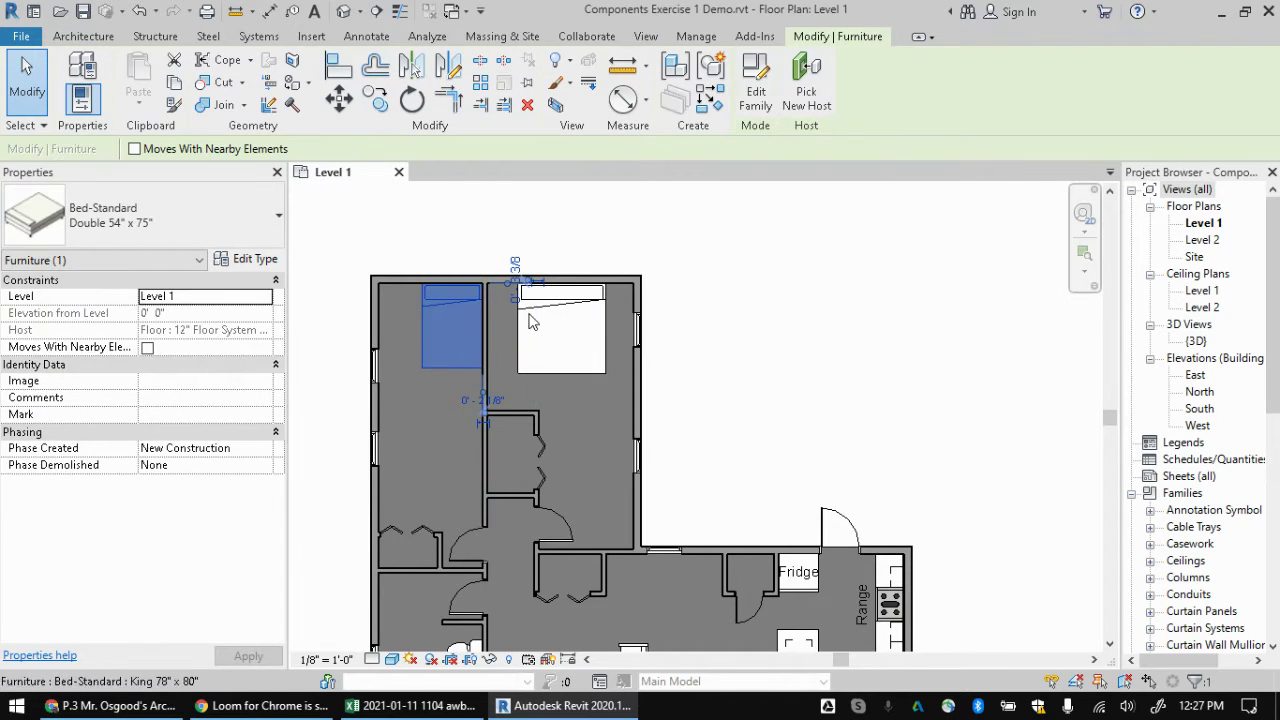
scroll(491, 343, up, 2)
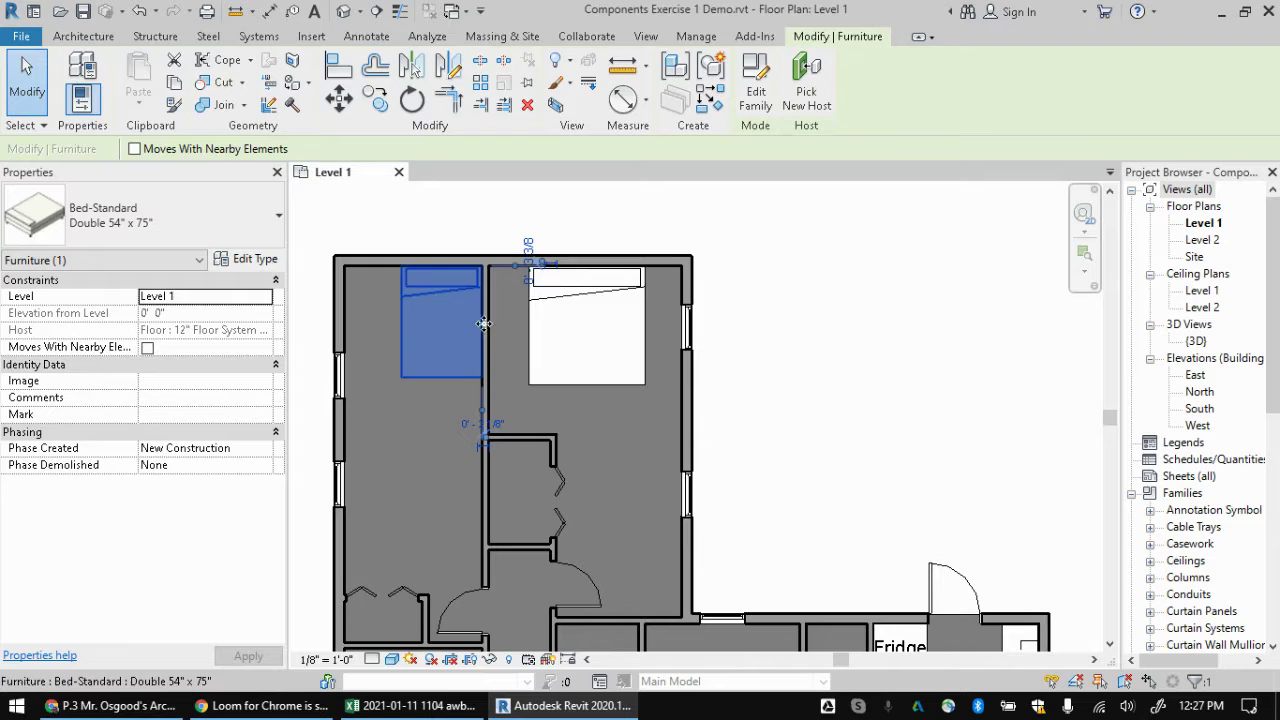
key(Escape)
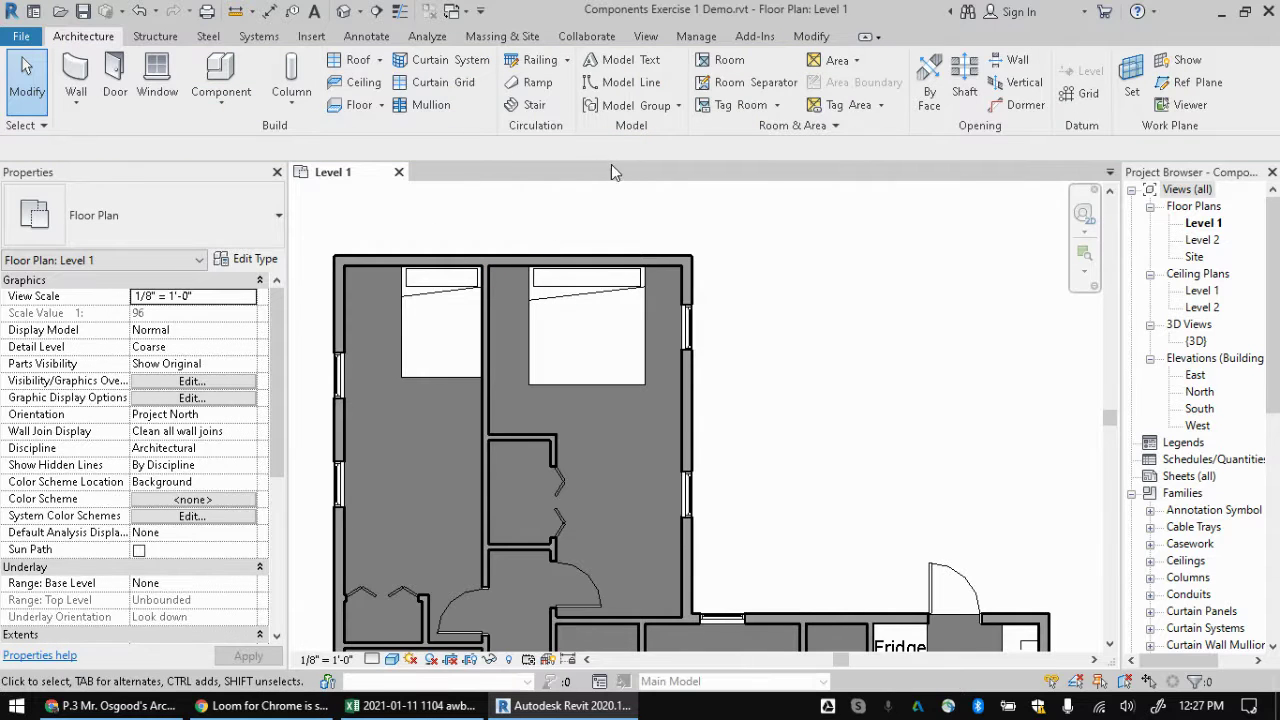
click(367, 37)
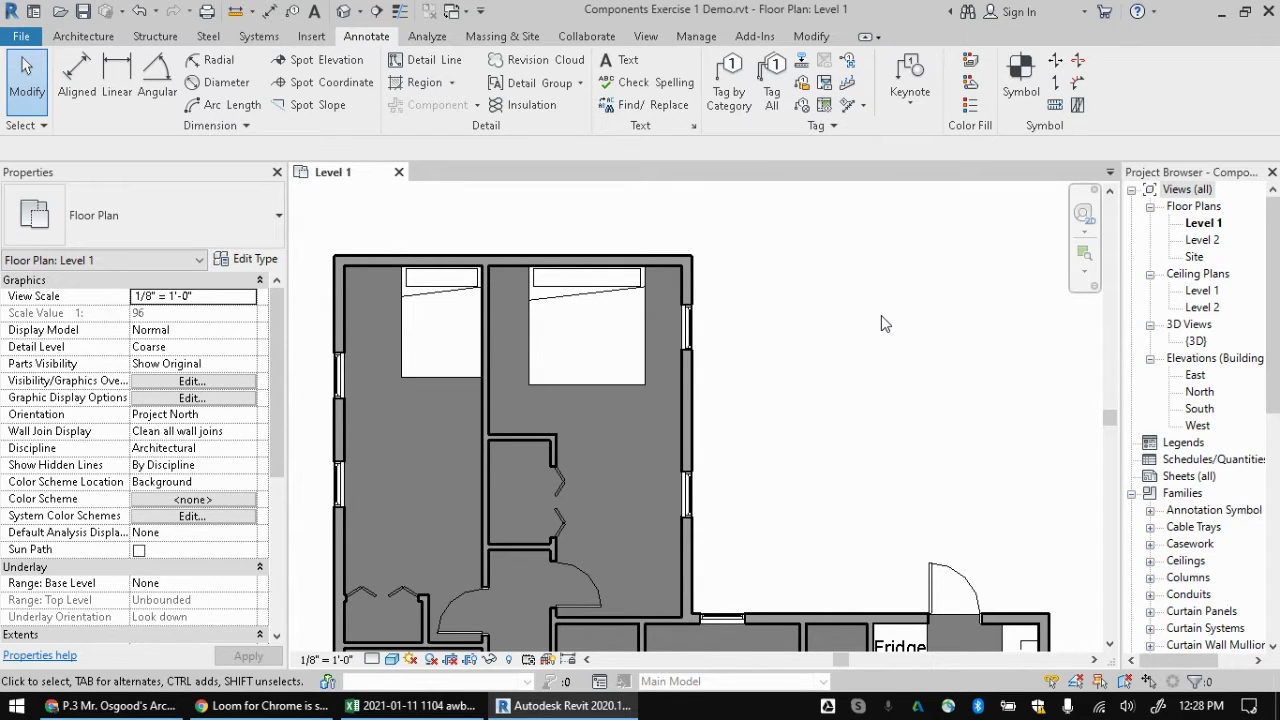
key(d)
key(i)
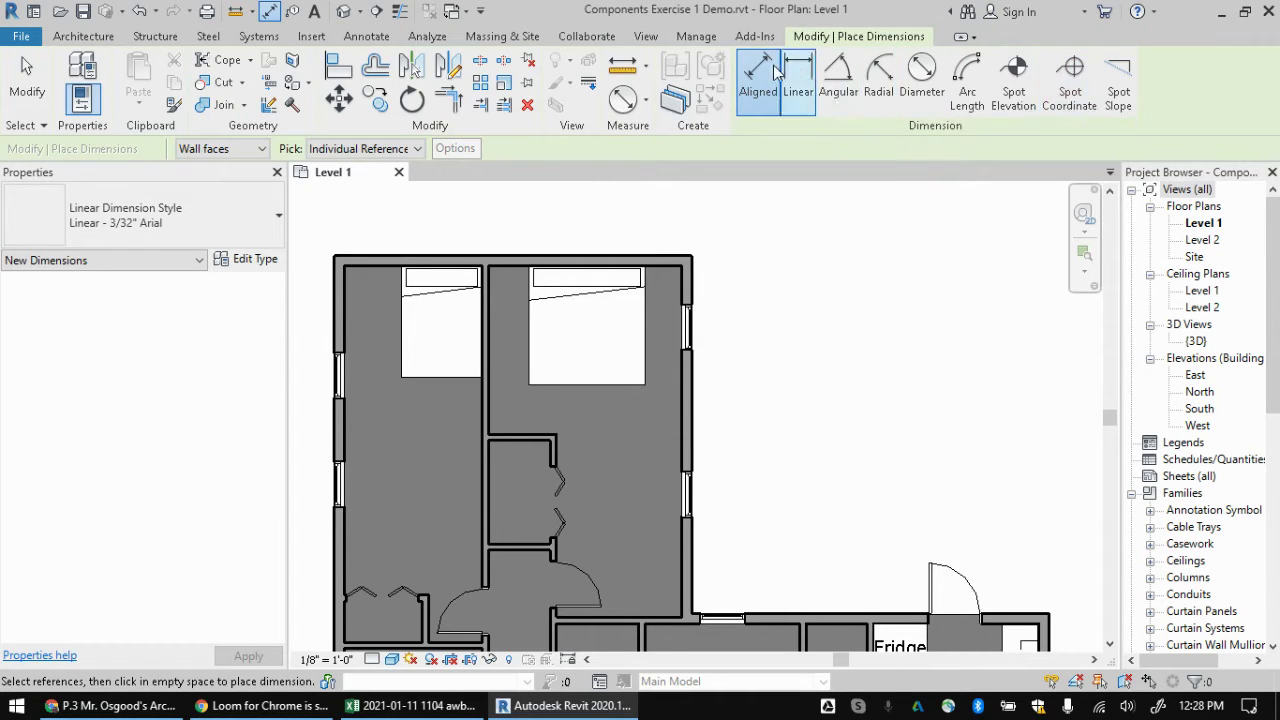
click(366, 36)
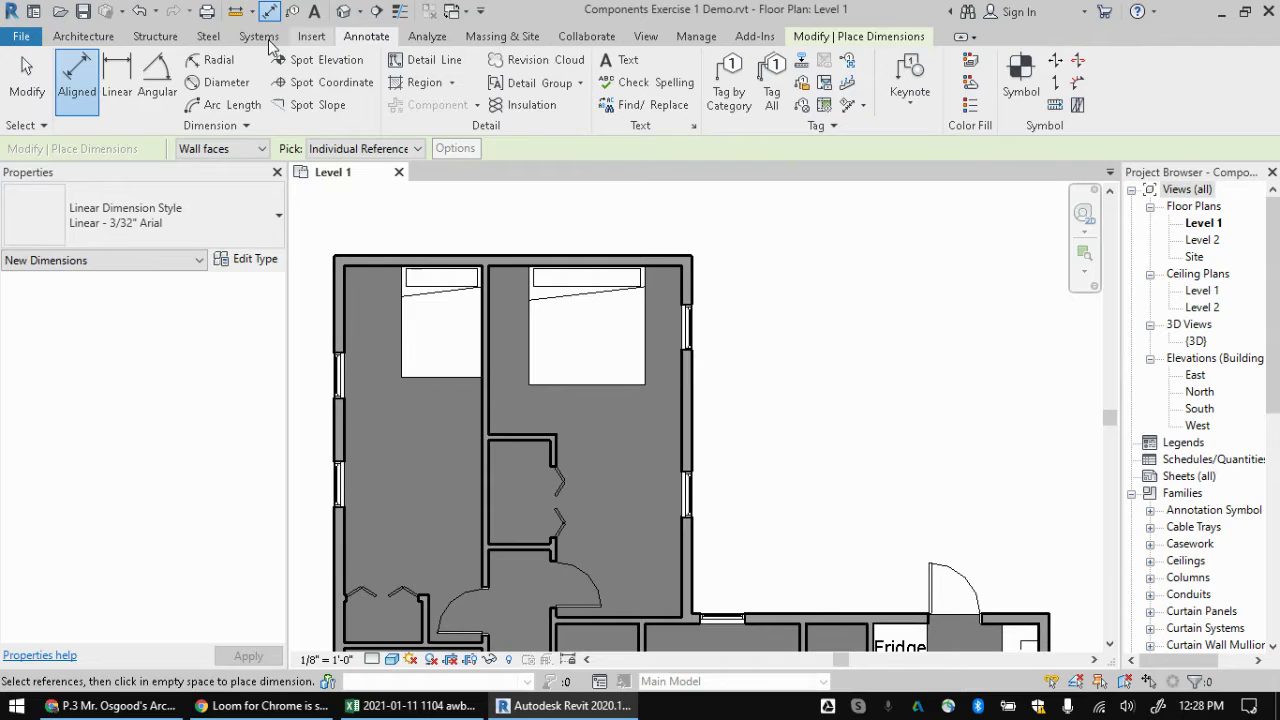
key(Escape)
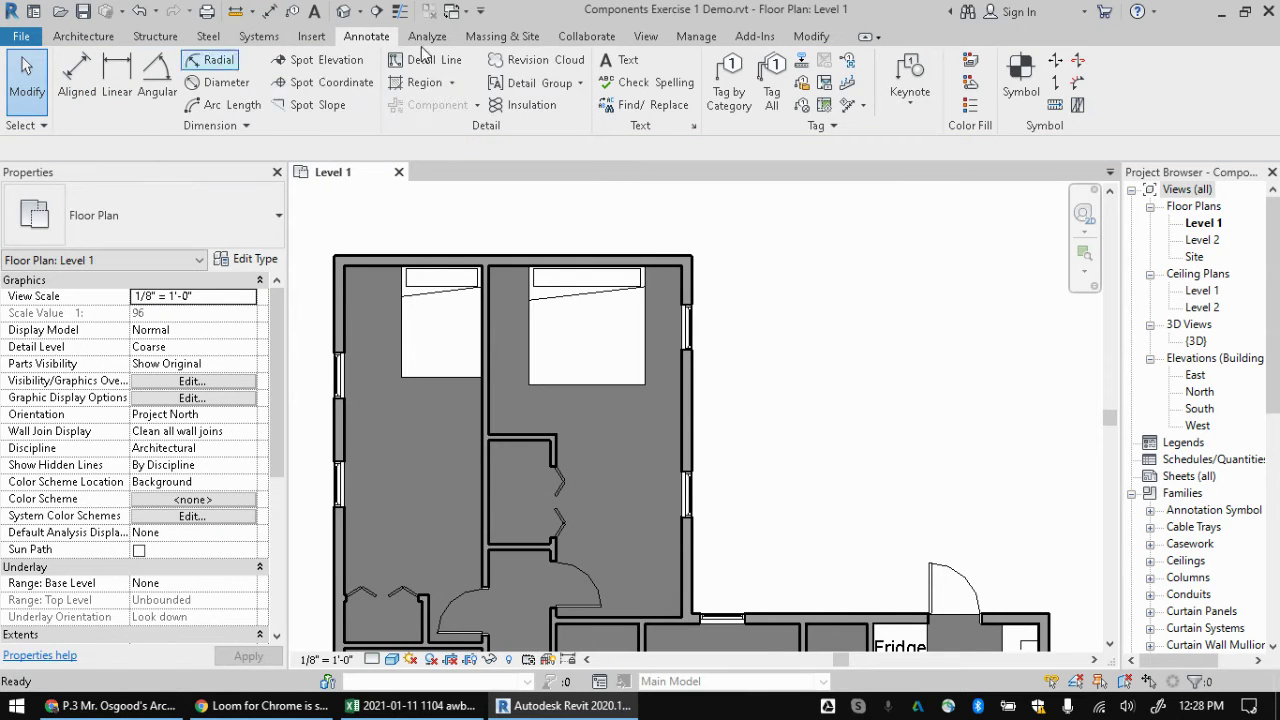
Step: Place an aligned dimension above the plan between the double bed's left side and the inner face of the left exterior wall
click(77, 72)
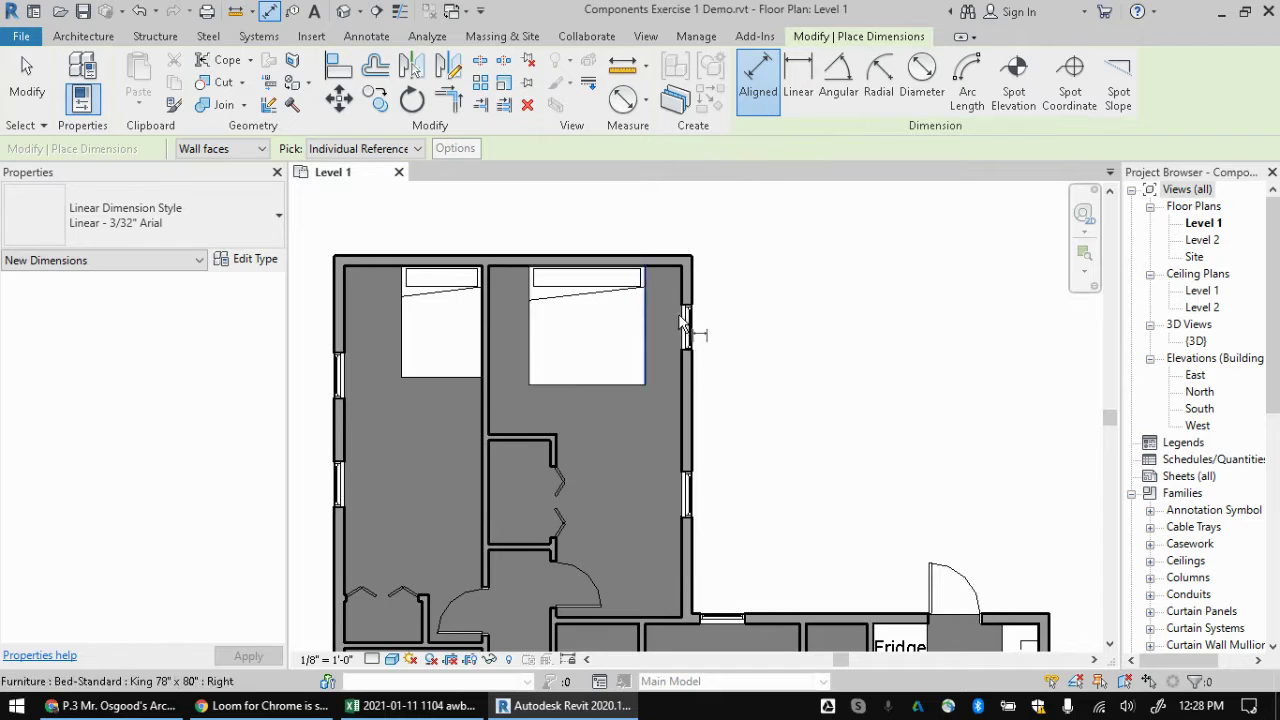
scroll(752, 345, up, 1)
scroll(752, 343, down, 2)
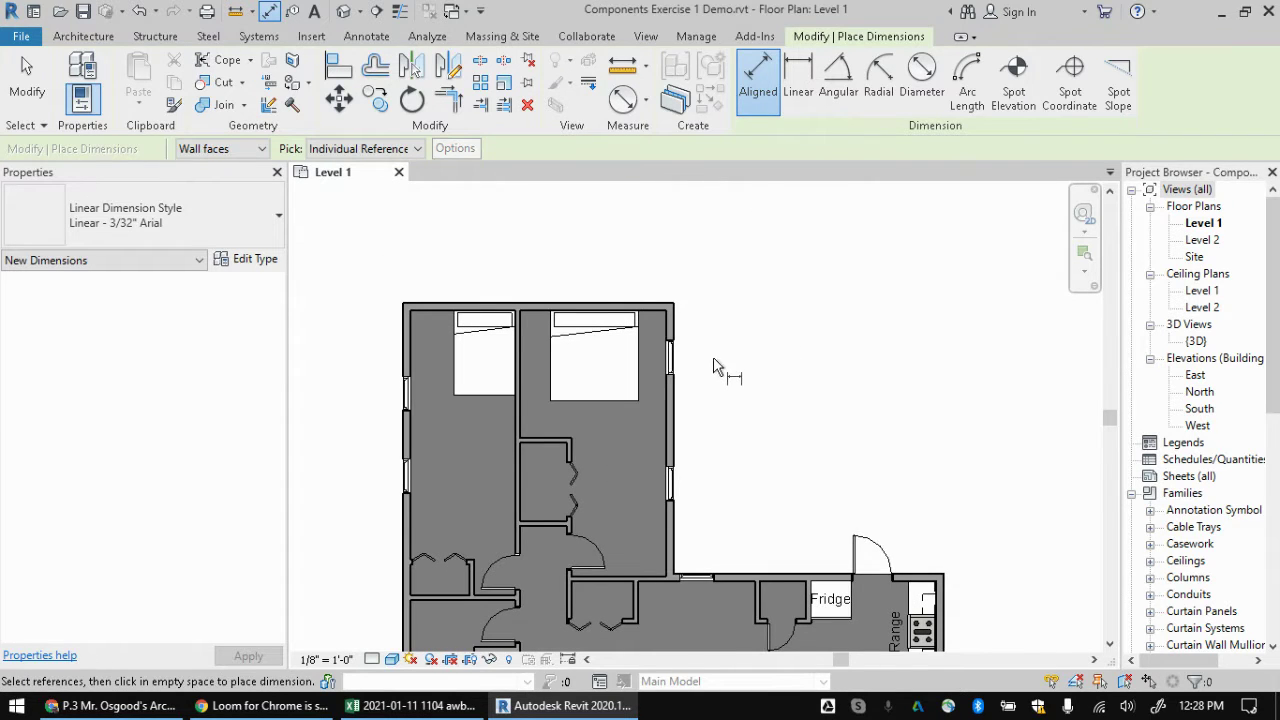
scroll(440, 345, up, 2)
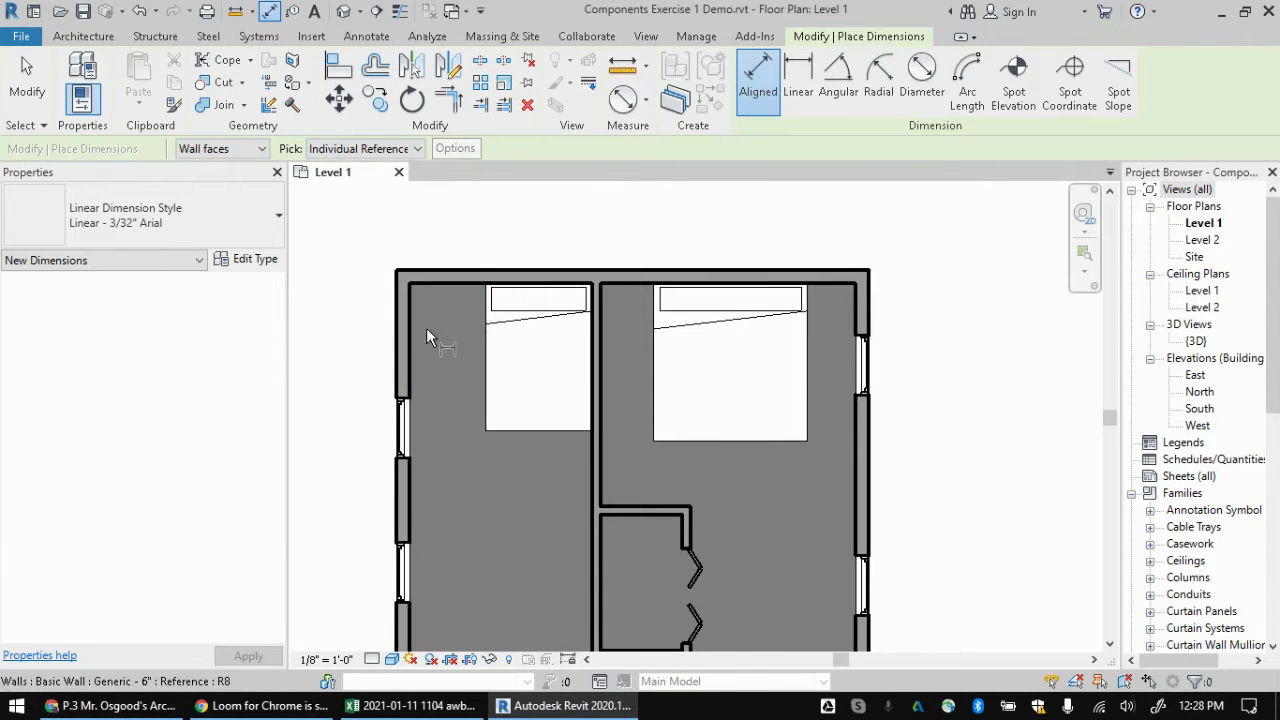
click(486, 342)
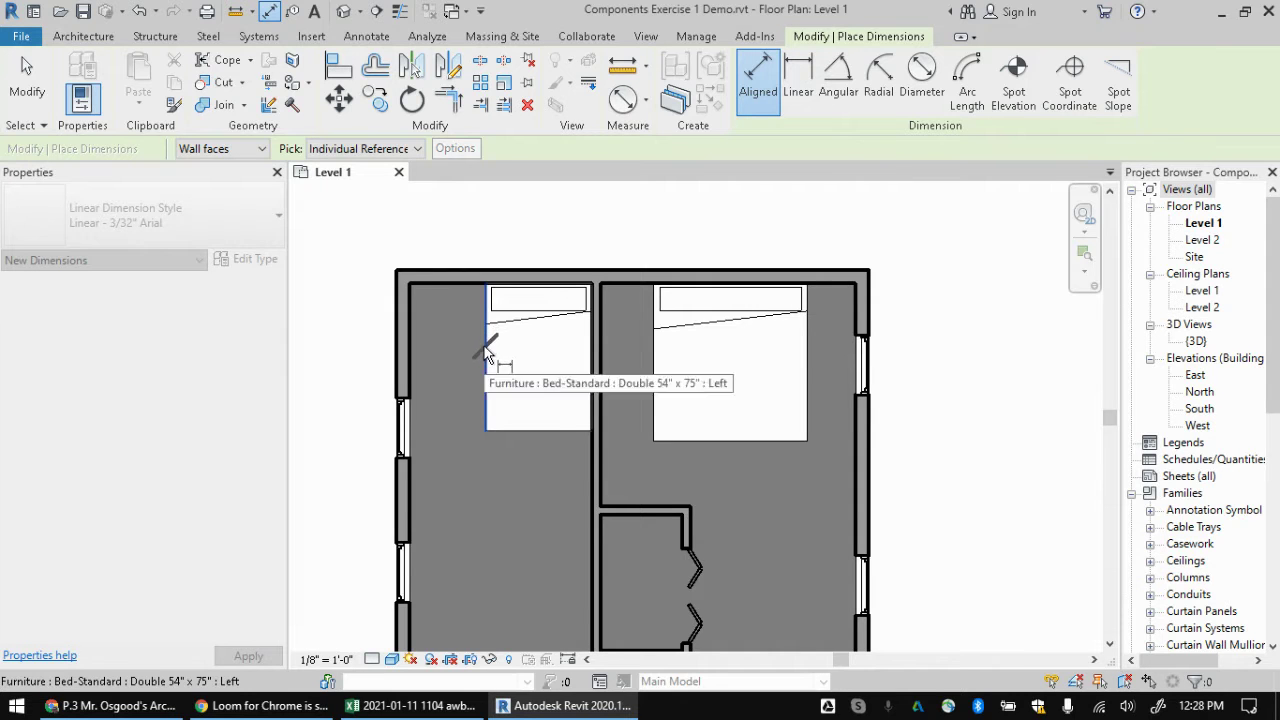
click(413, 332)
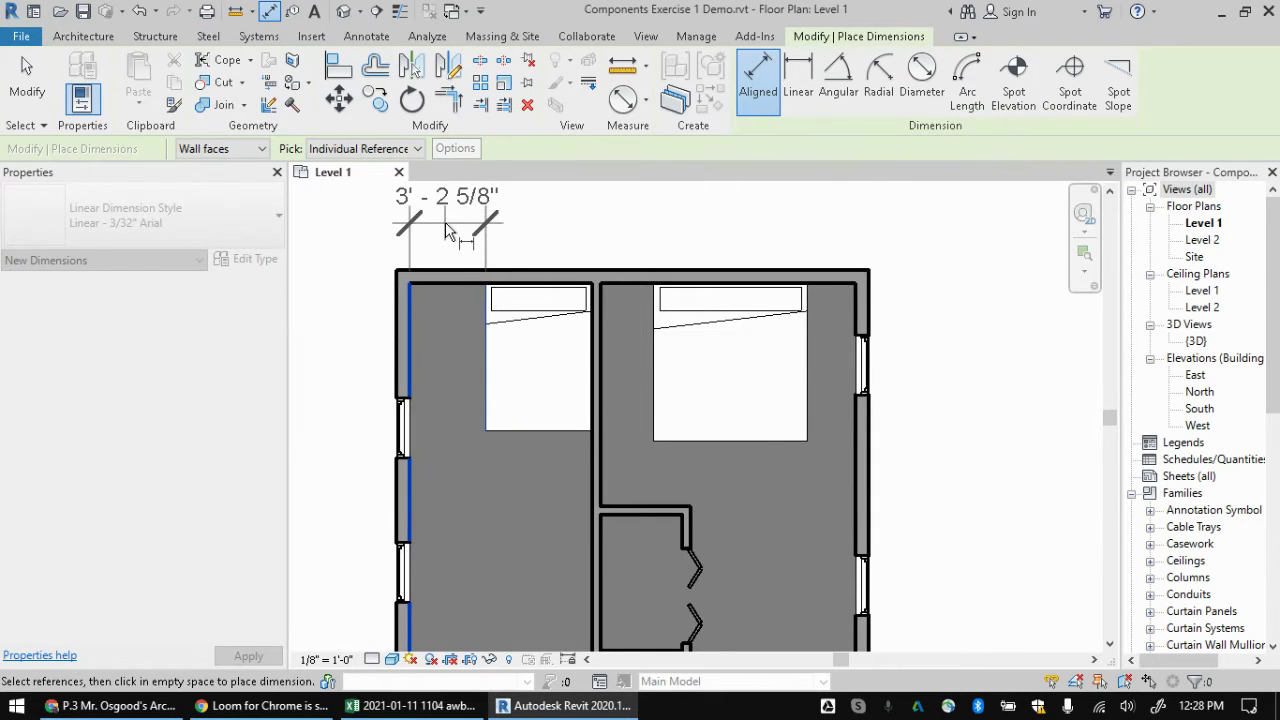
middle_drag(445, 222, 488, 318)
click(500, 264)
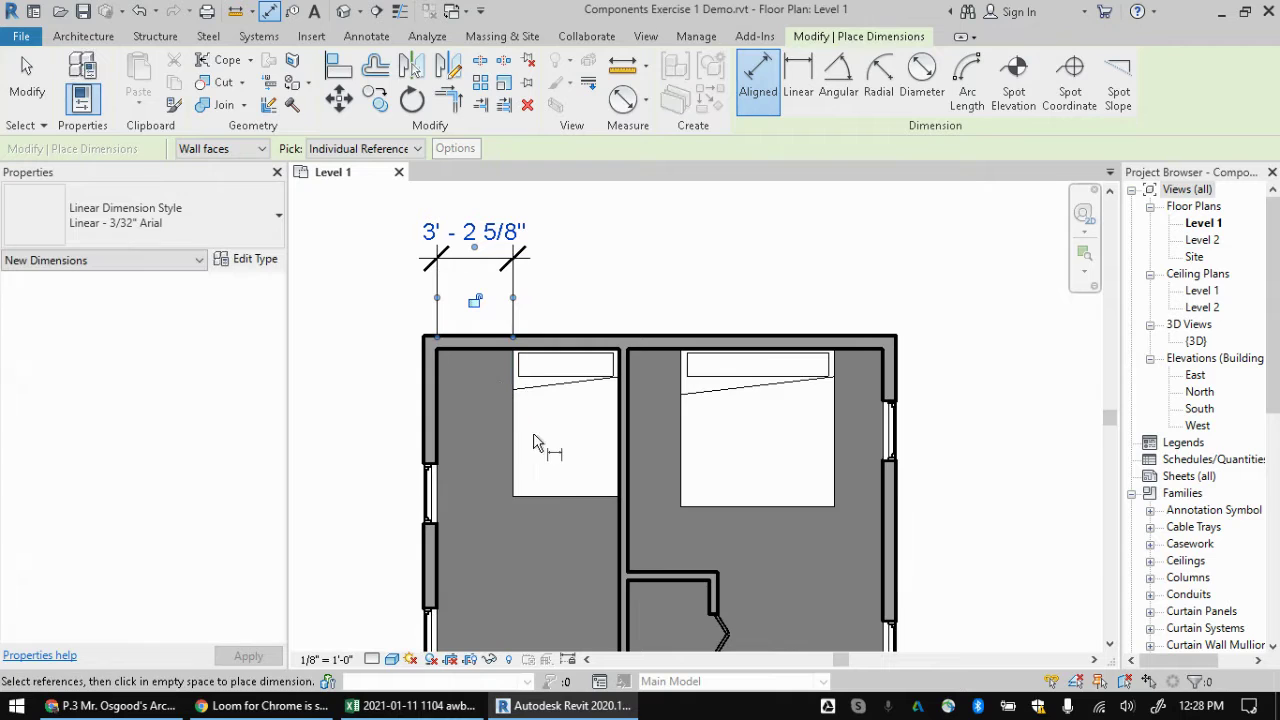
Step: Review the Aligned dimension's wall-reference and pick options, keep Wall faces and Individual References, and exit the command
click(247, 150)
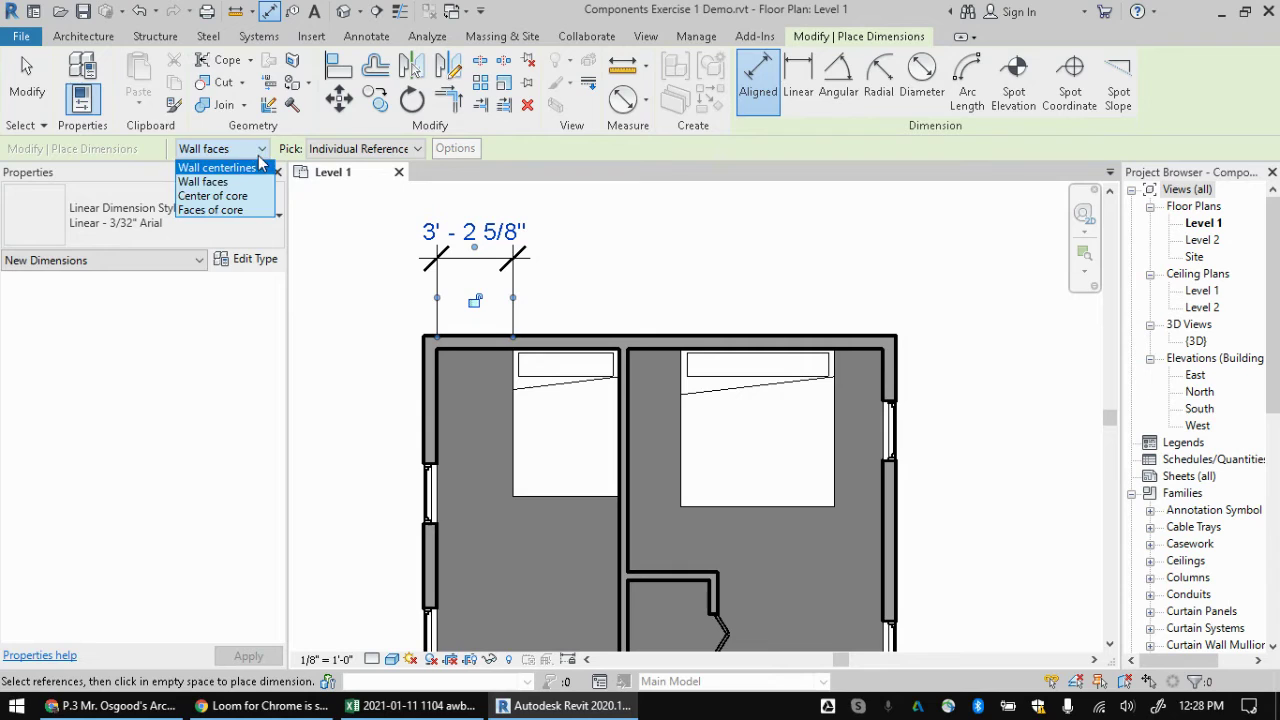
click(260, 150)
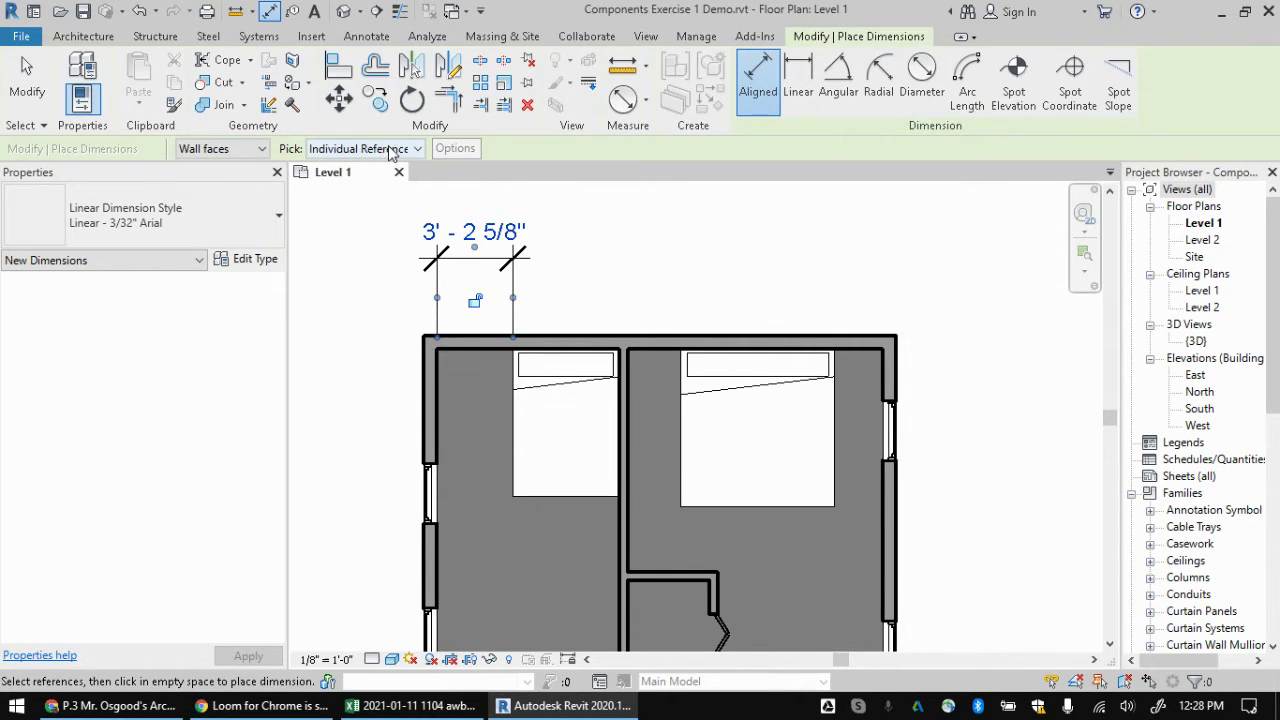
click(402, 150)
click(390, 149)
click(390, 149)
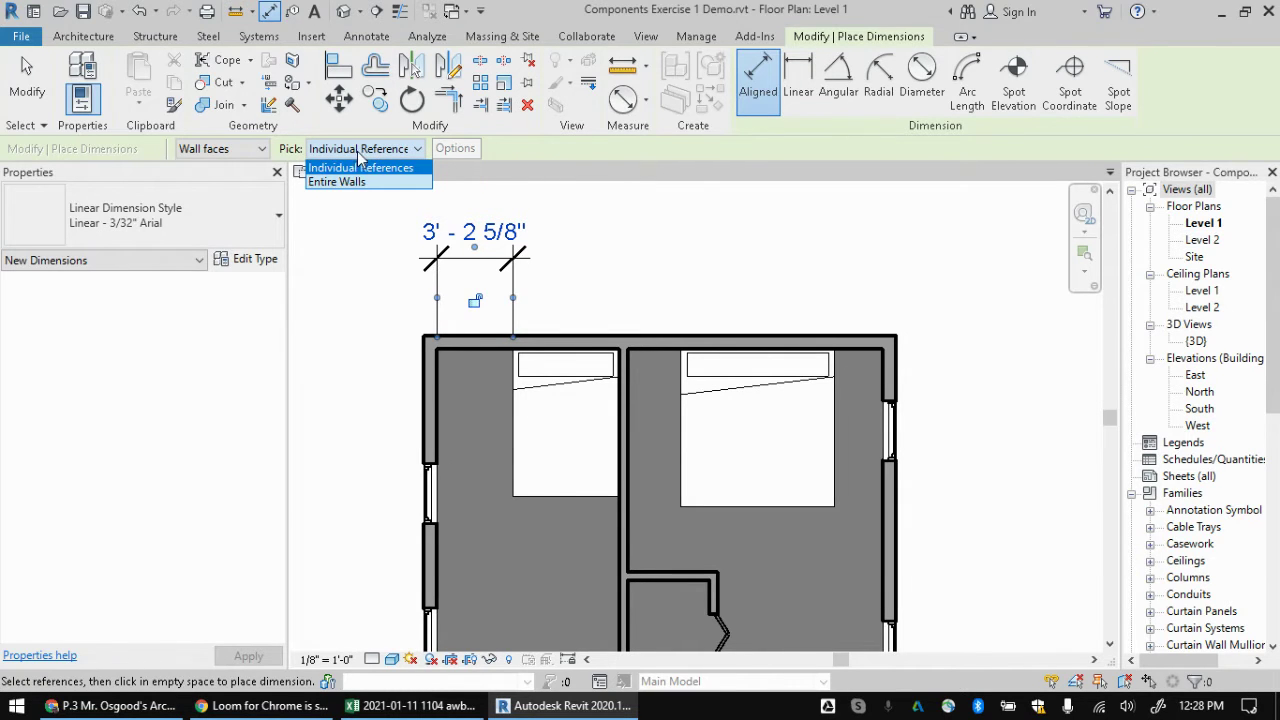
click(360, 167)
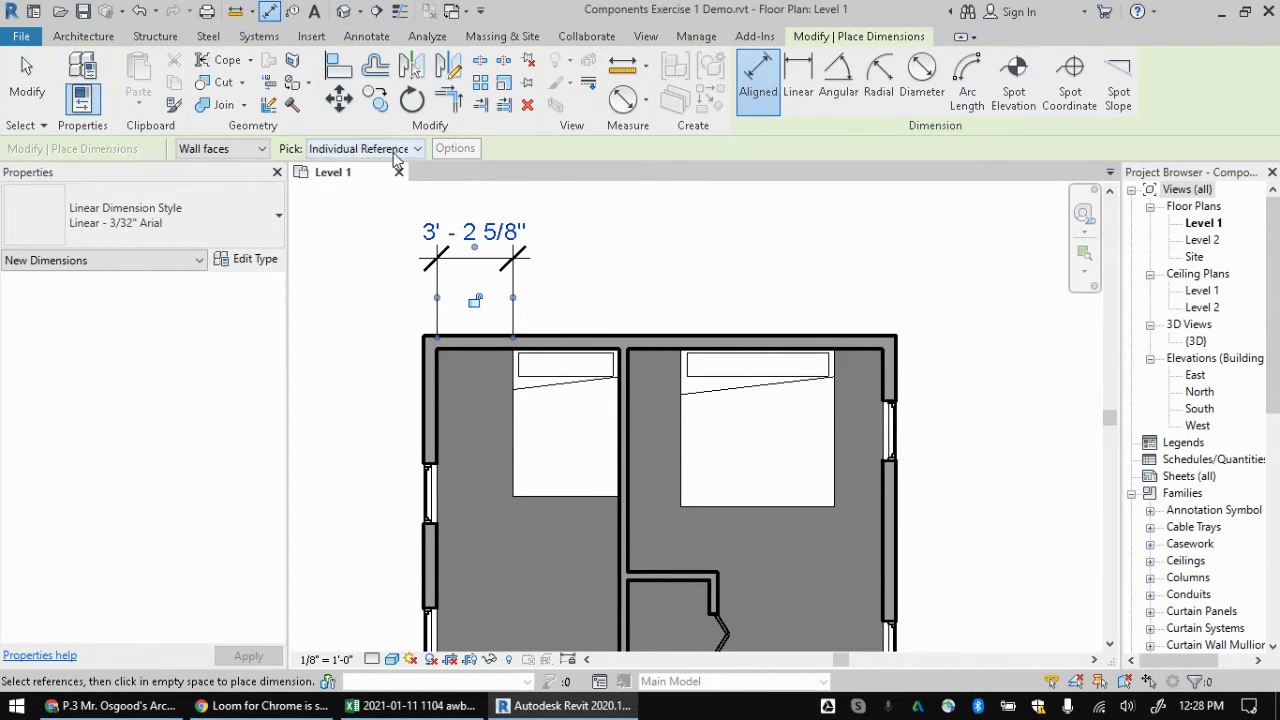
scroll(465, 431, up, 3)
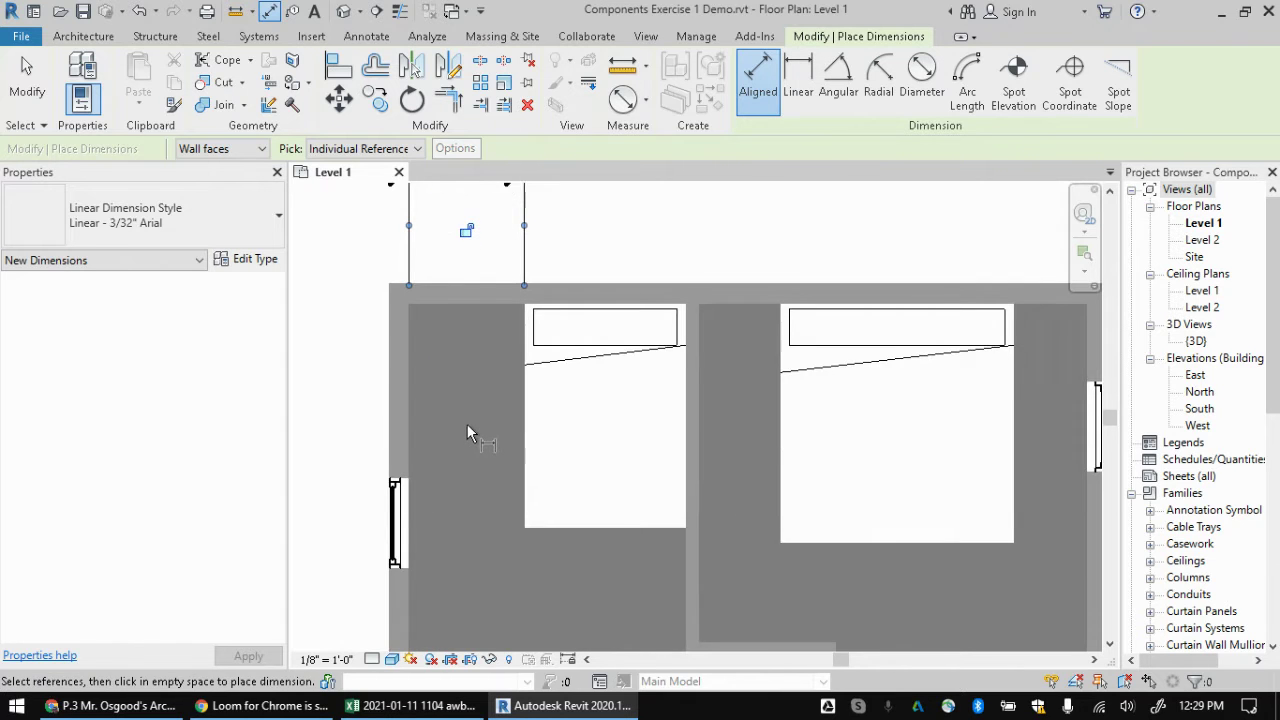
middle_drag(467, 424, 546, 396)
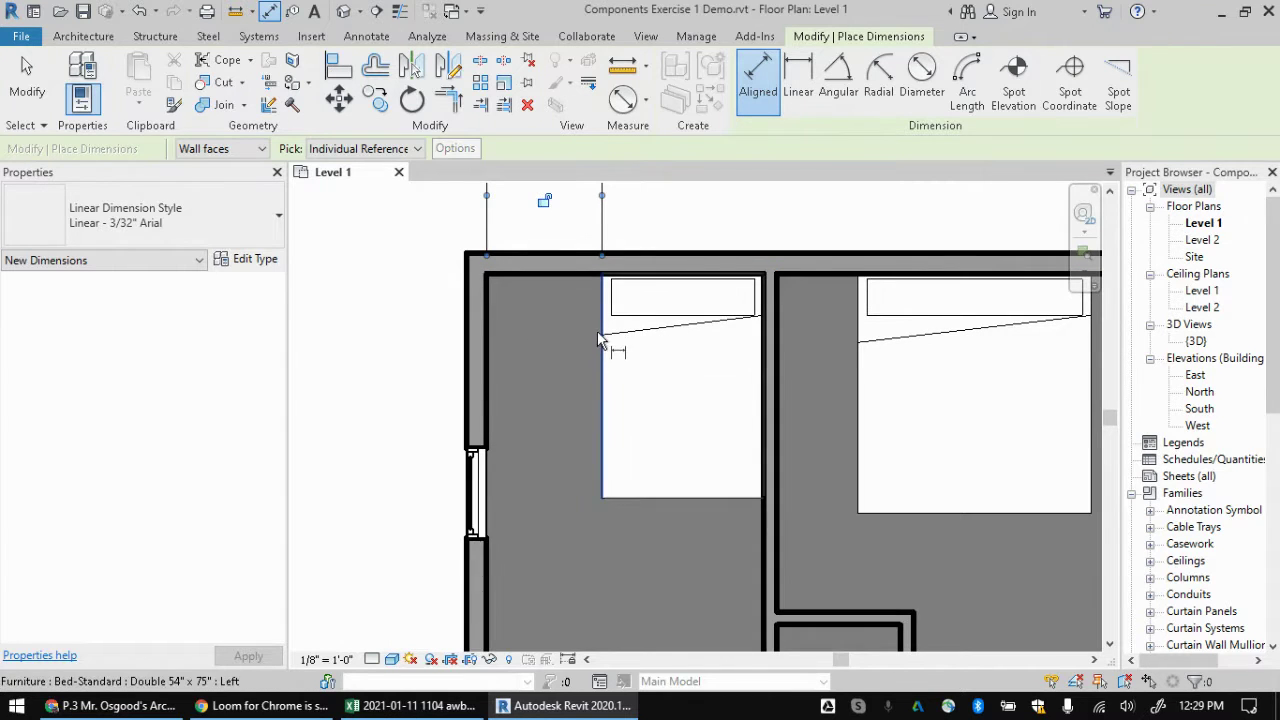
middle_drag(544, 269, 546, 440)
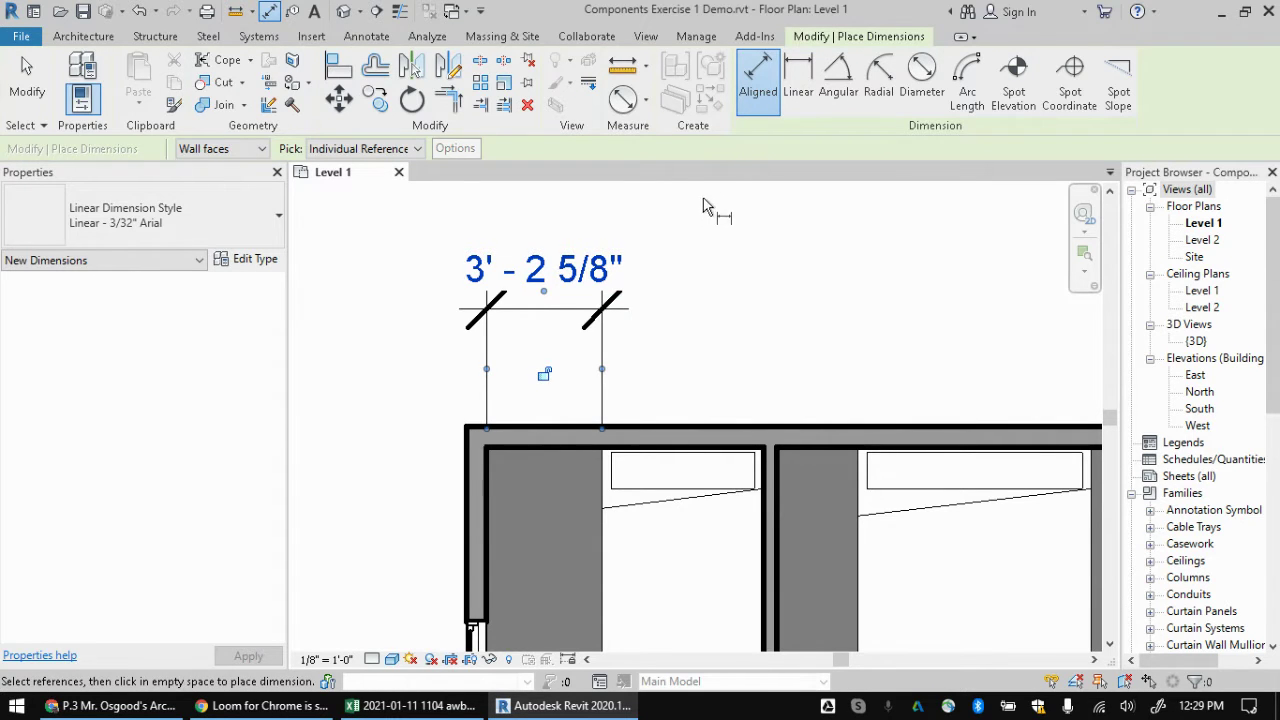
key(Escape)
key(Escape)
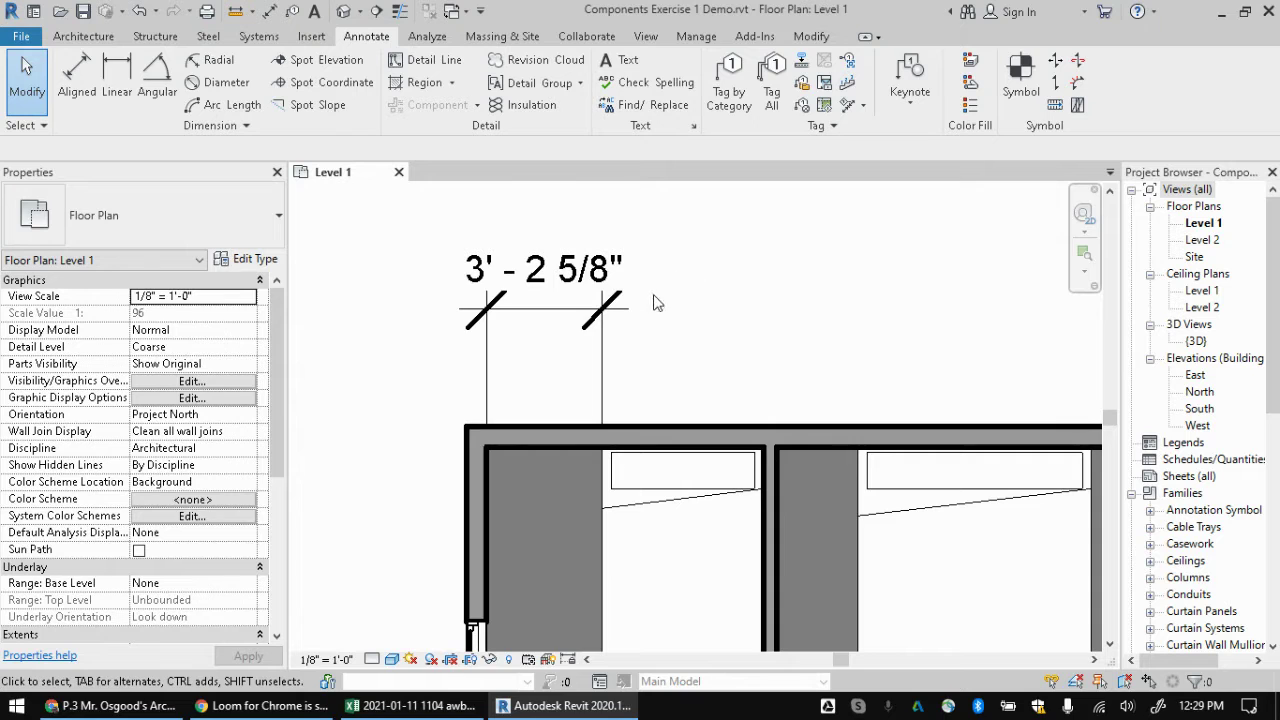
Step: Open the Dimension Text settings of the bed-to-wall dimension to examine the Use Actual Value option, and leave them unchanged
click(563, 276)
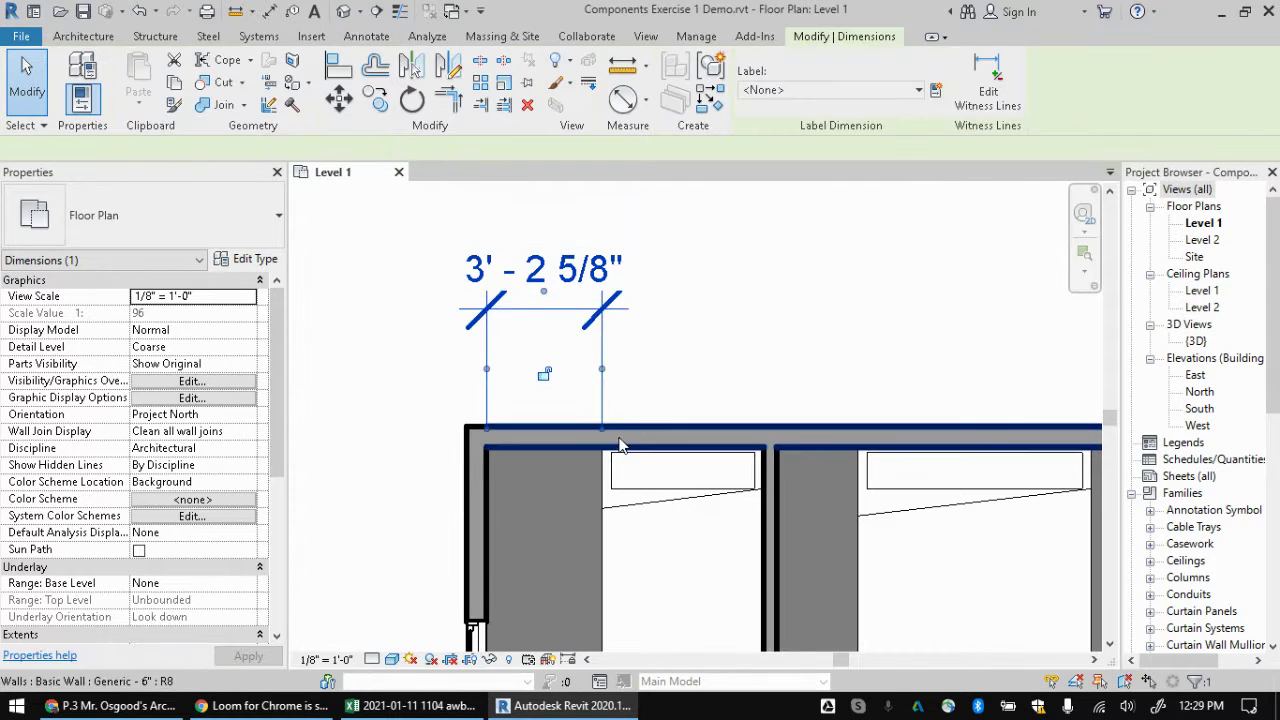
click(570, 269)
click(477, 242)
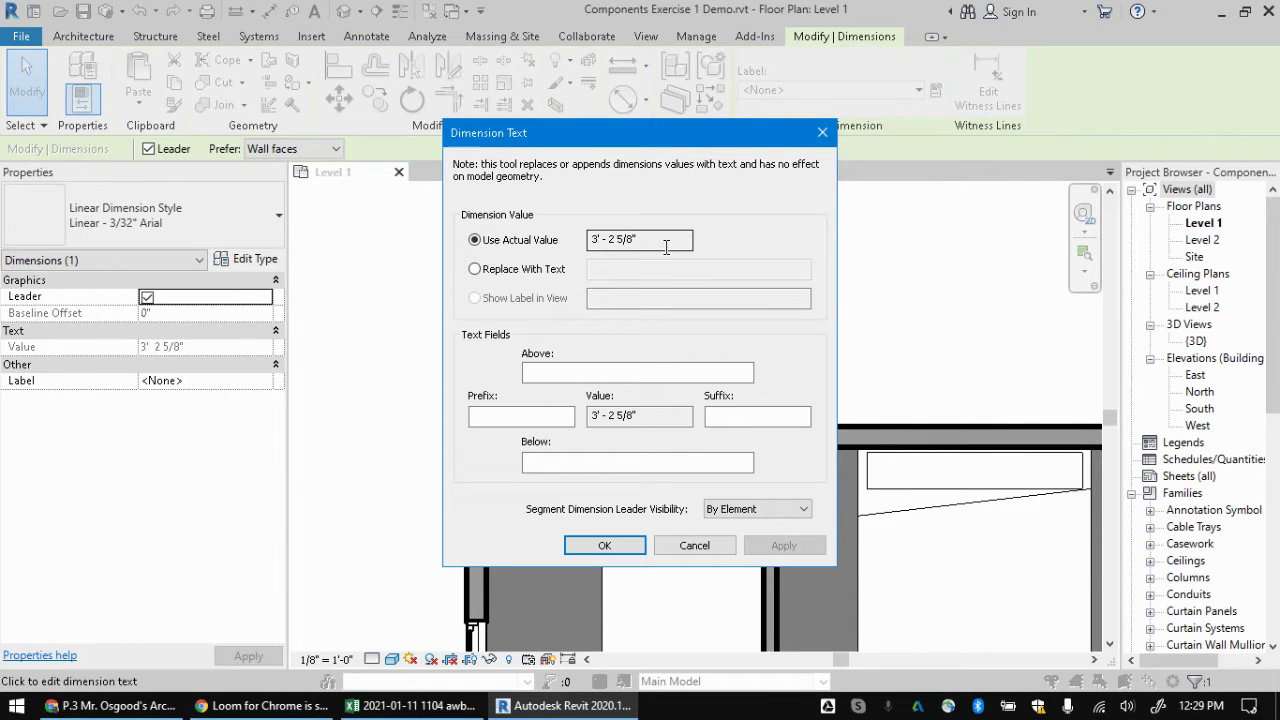
click(654, 238)
click(548, 245)
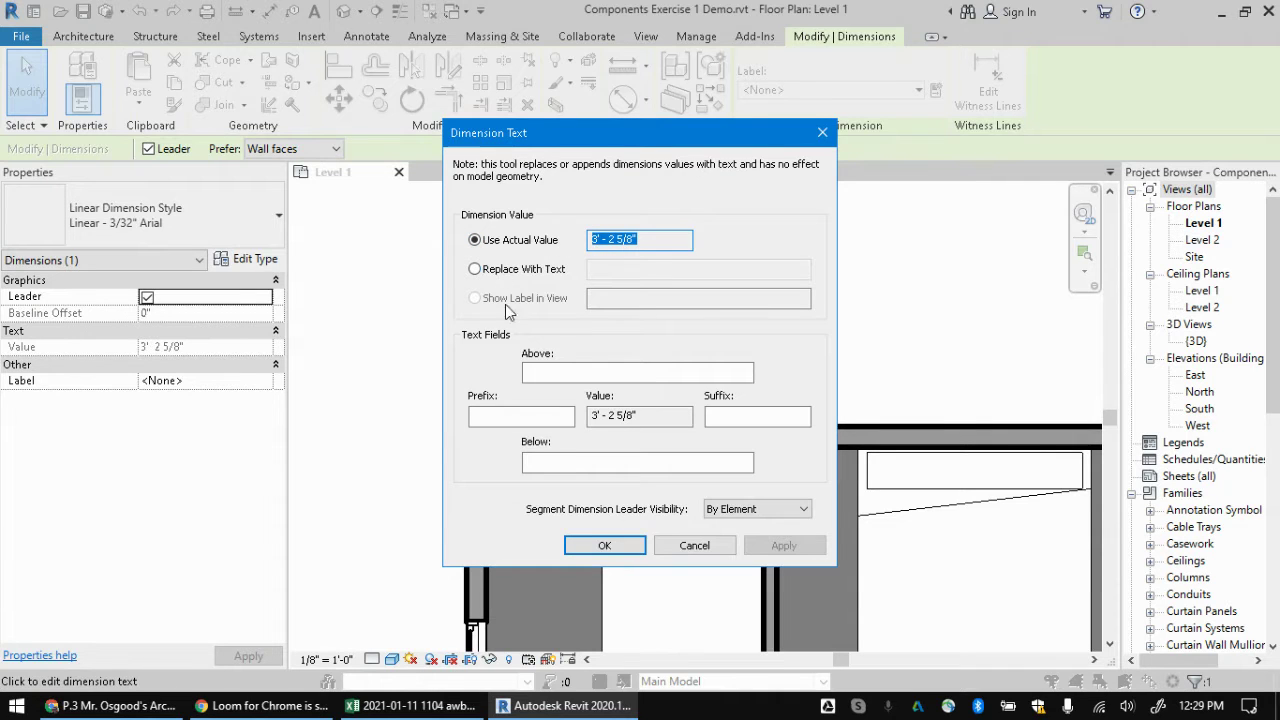
click(695, 546)
scroll(703, 536, down, 2)
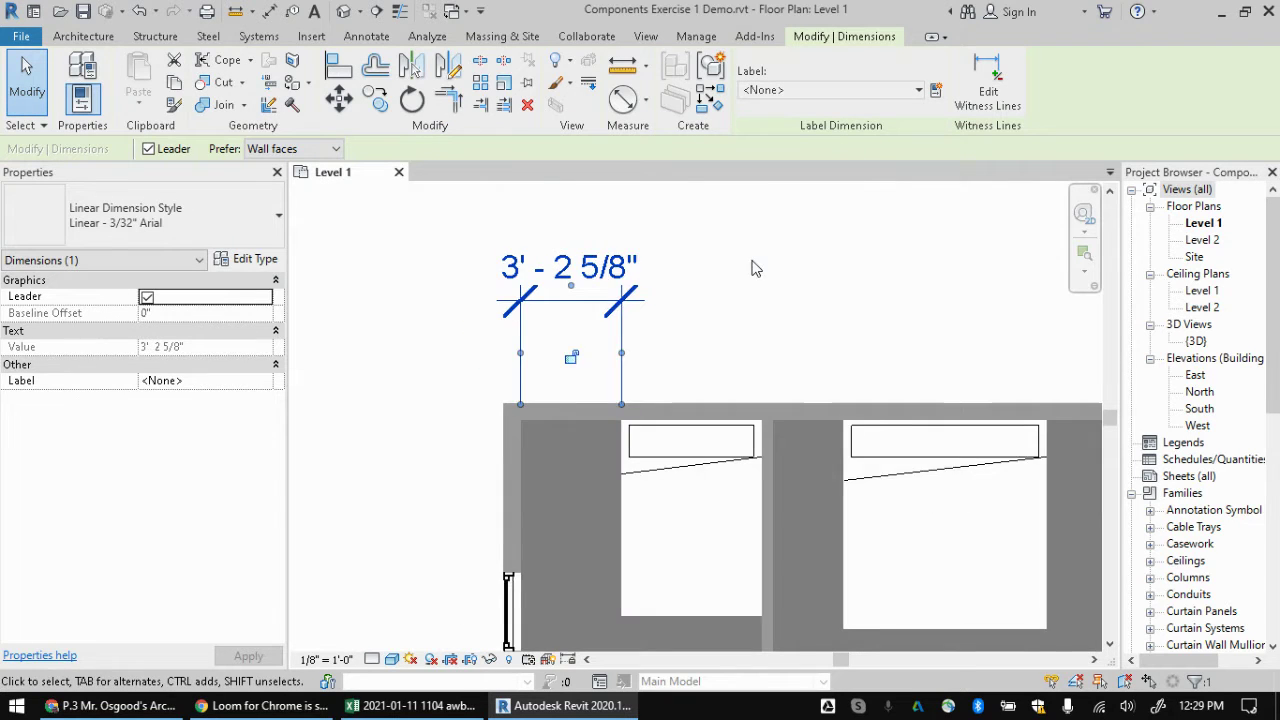
Step: Set the left bedroom's double bed to 3' from the left exterior wall through its aligned dimension
click(686, 494)
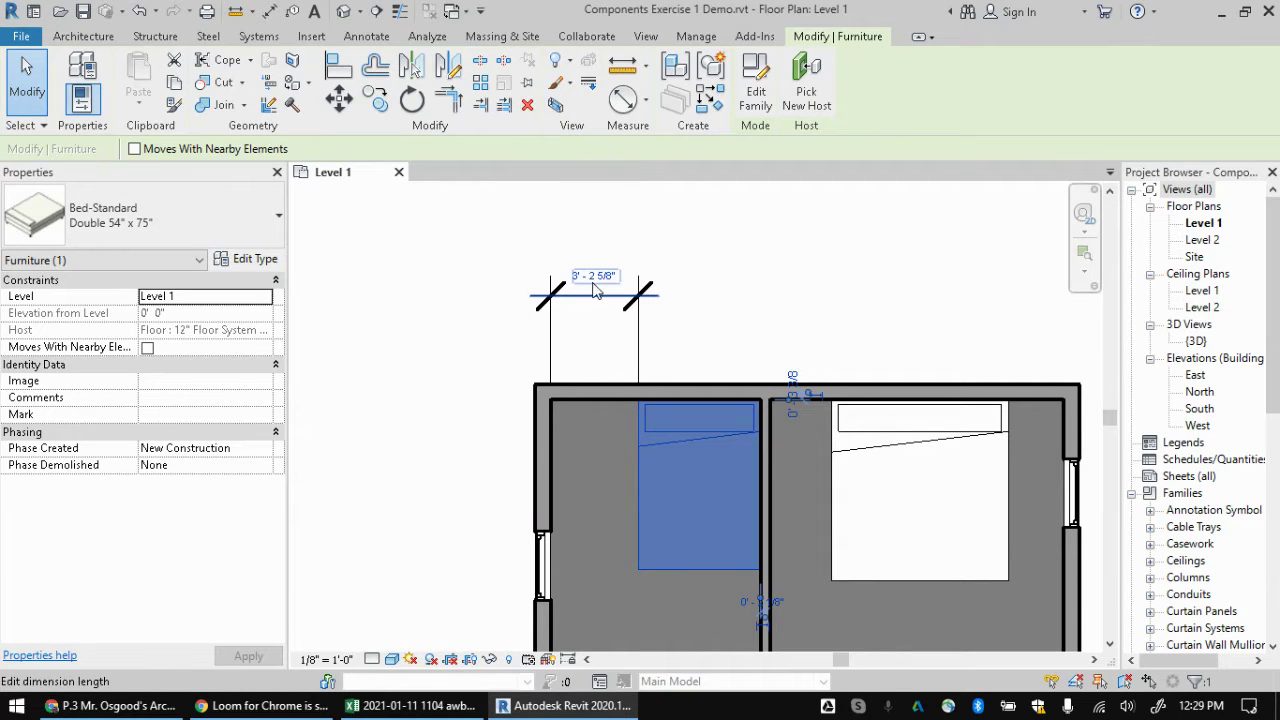
click(594, 291)
key(Escape)
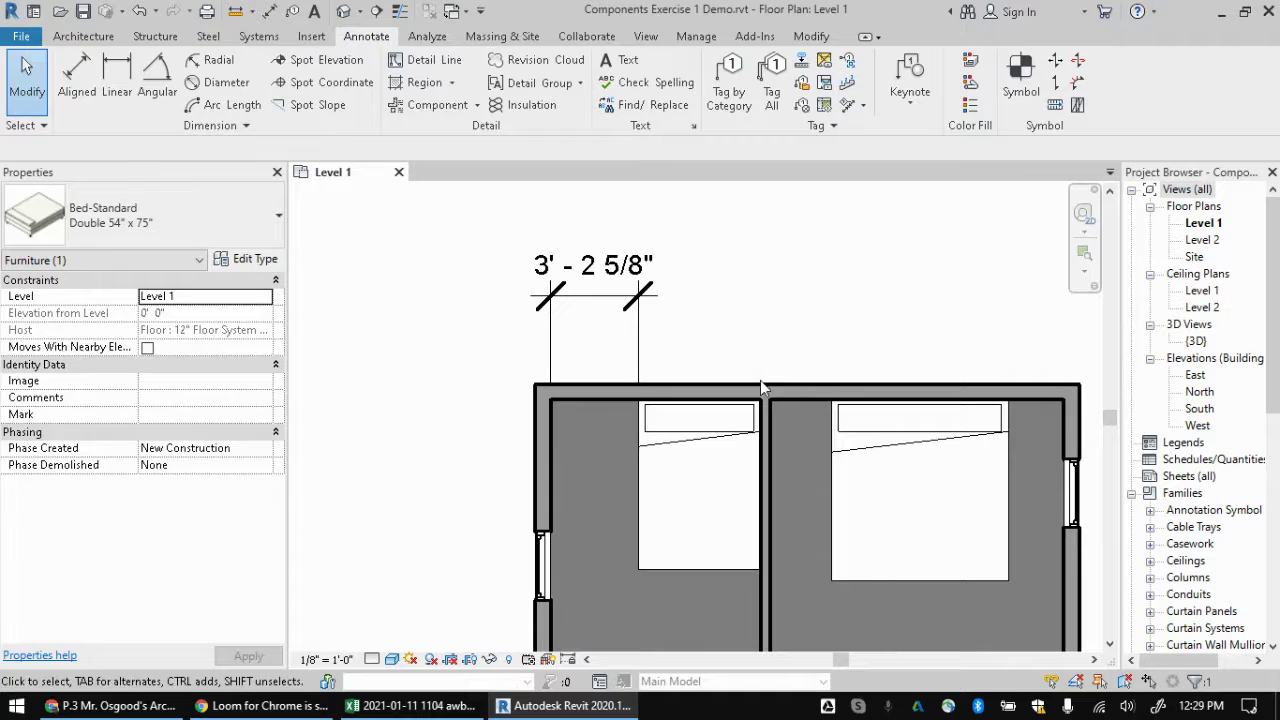
click(706, 438)
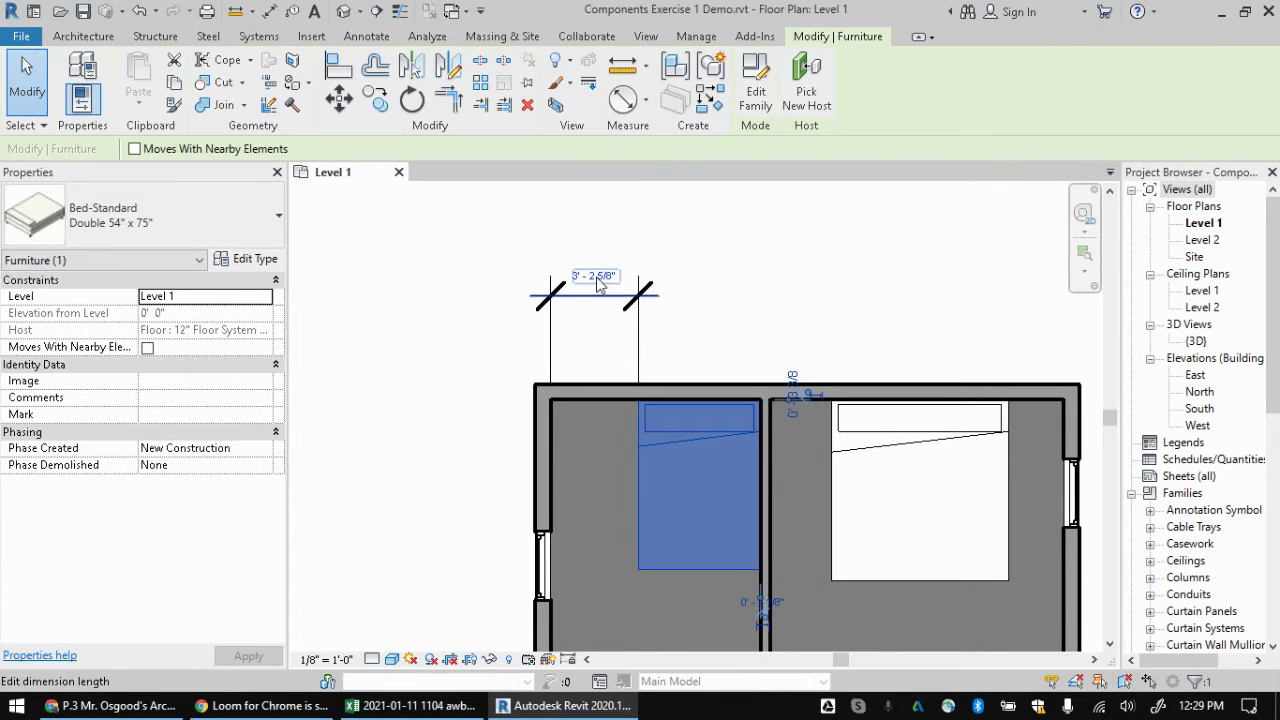
click(594, 267)
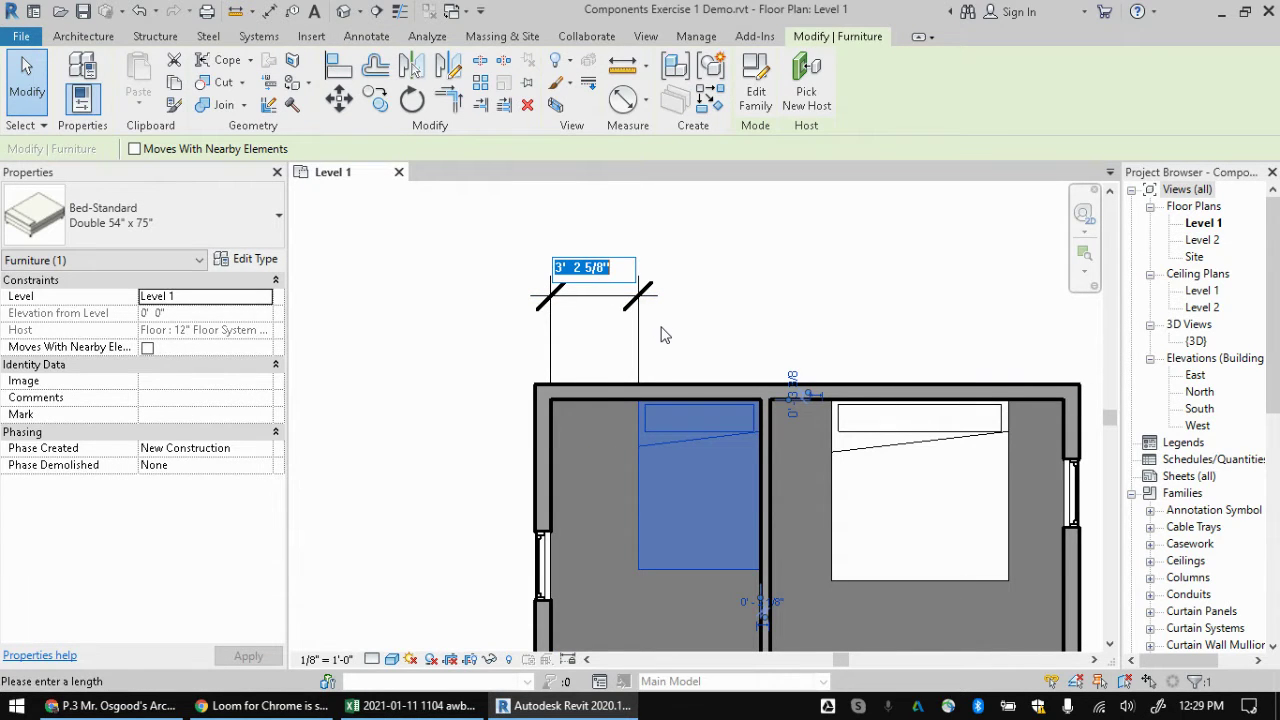
text(3)
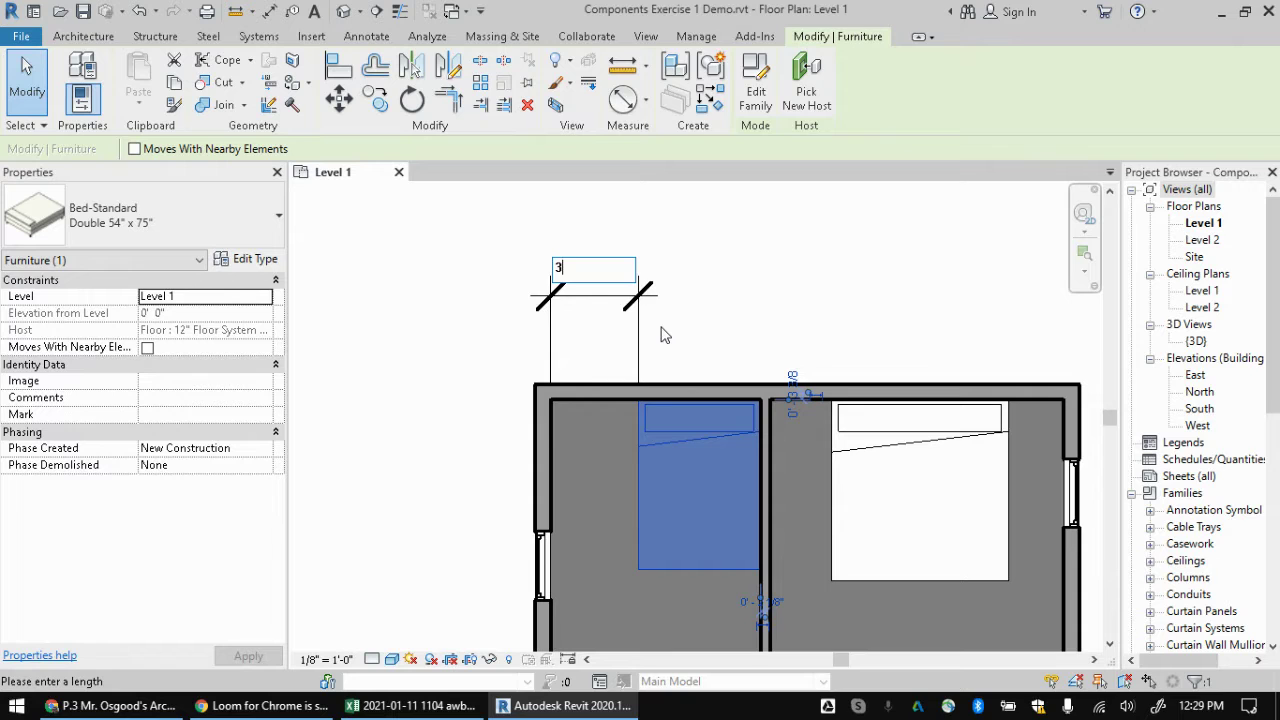
key(Return)
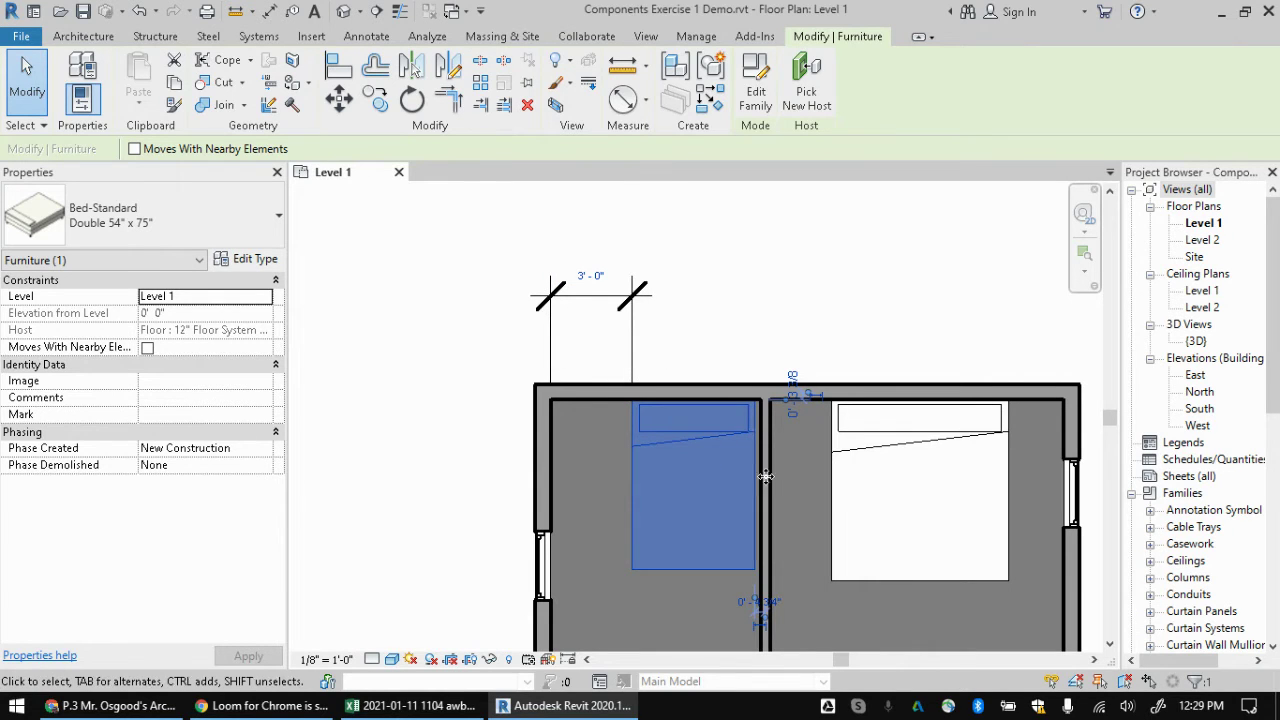
Step: Set the double bed's distance from the left exterior wall to 3' 6", and refine it to 3' 6 1/2"
click(602, 276)
text(3 6)
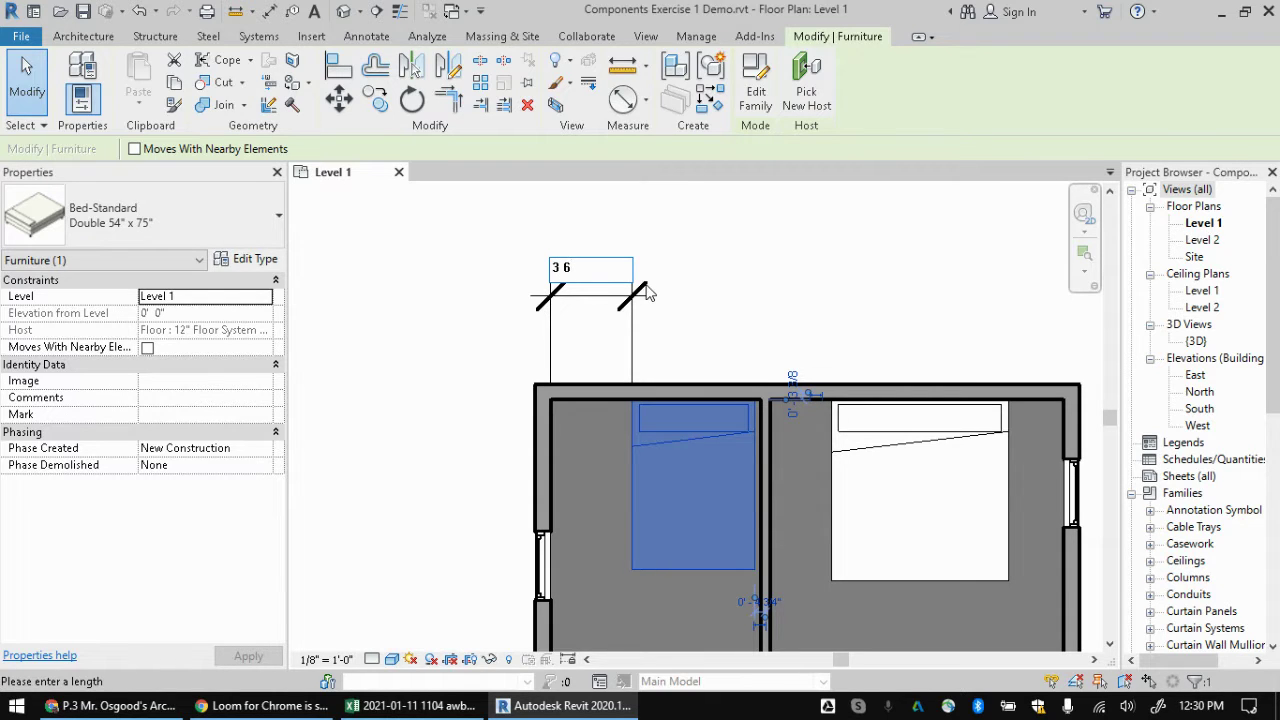
key(Return)
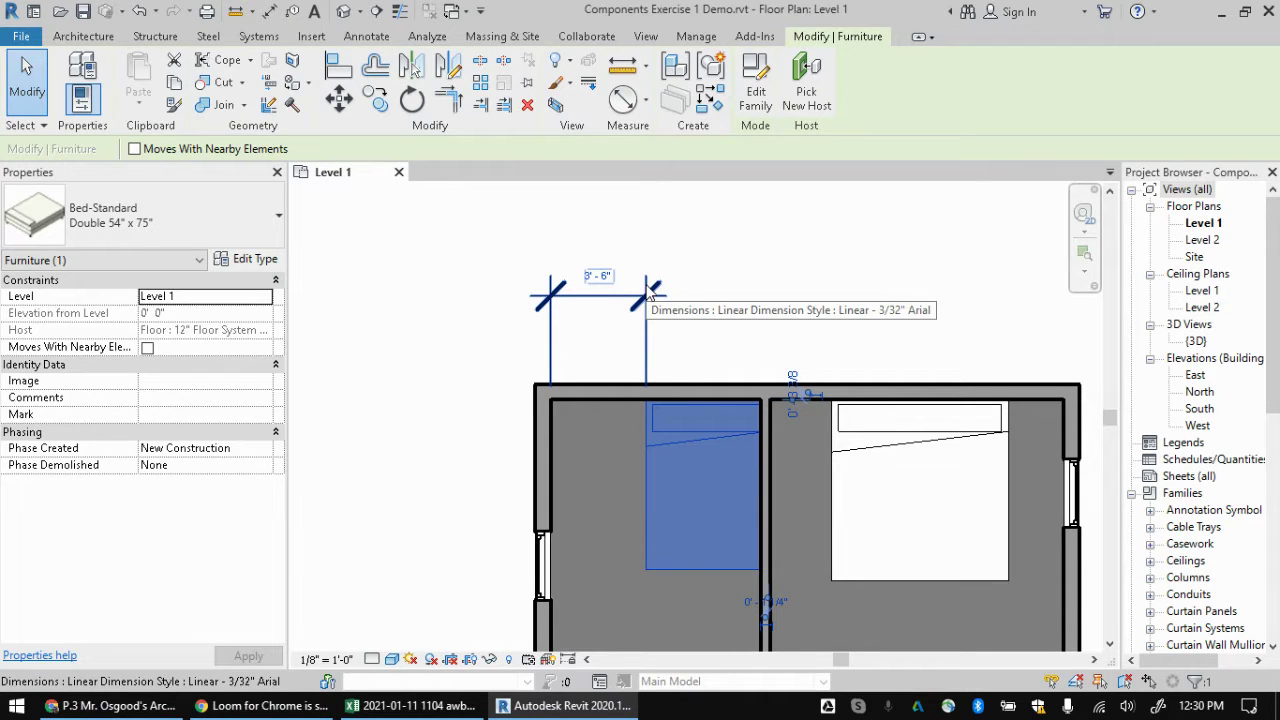
click(600, 274)
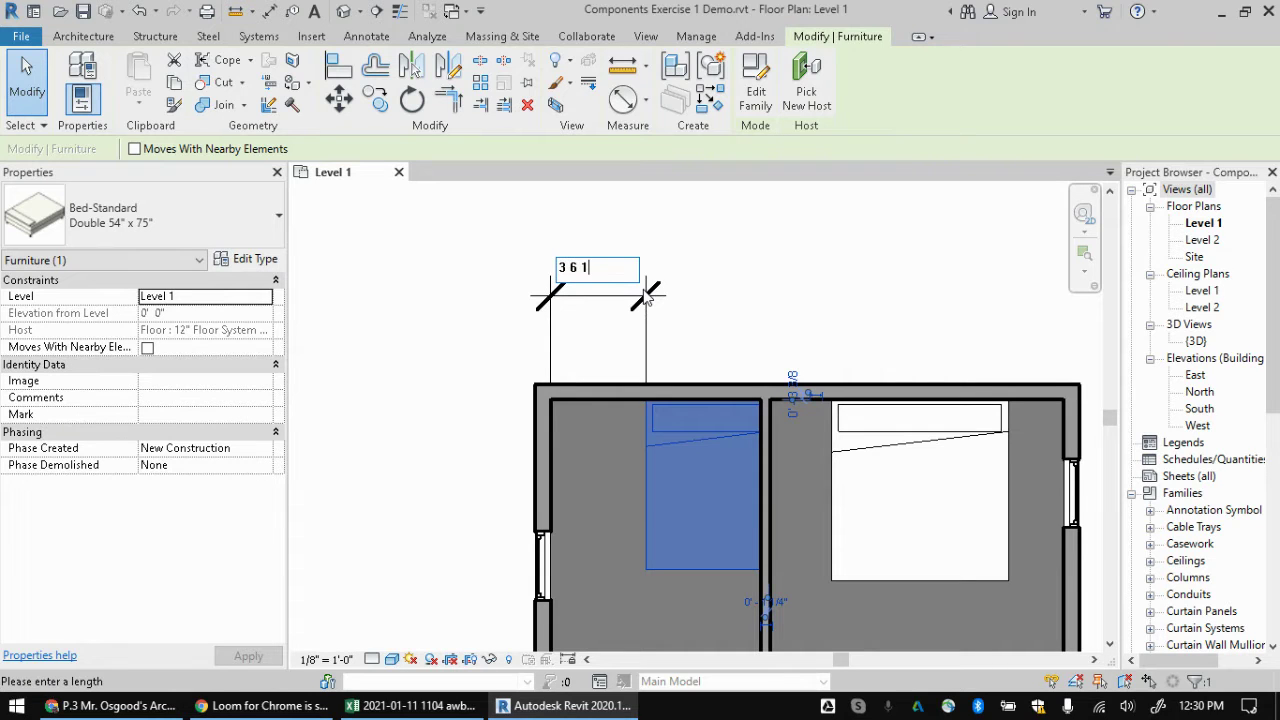
text(3 6 1/2)
key(Return)
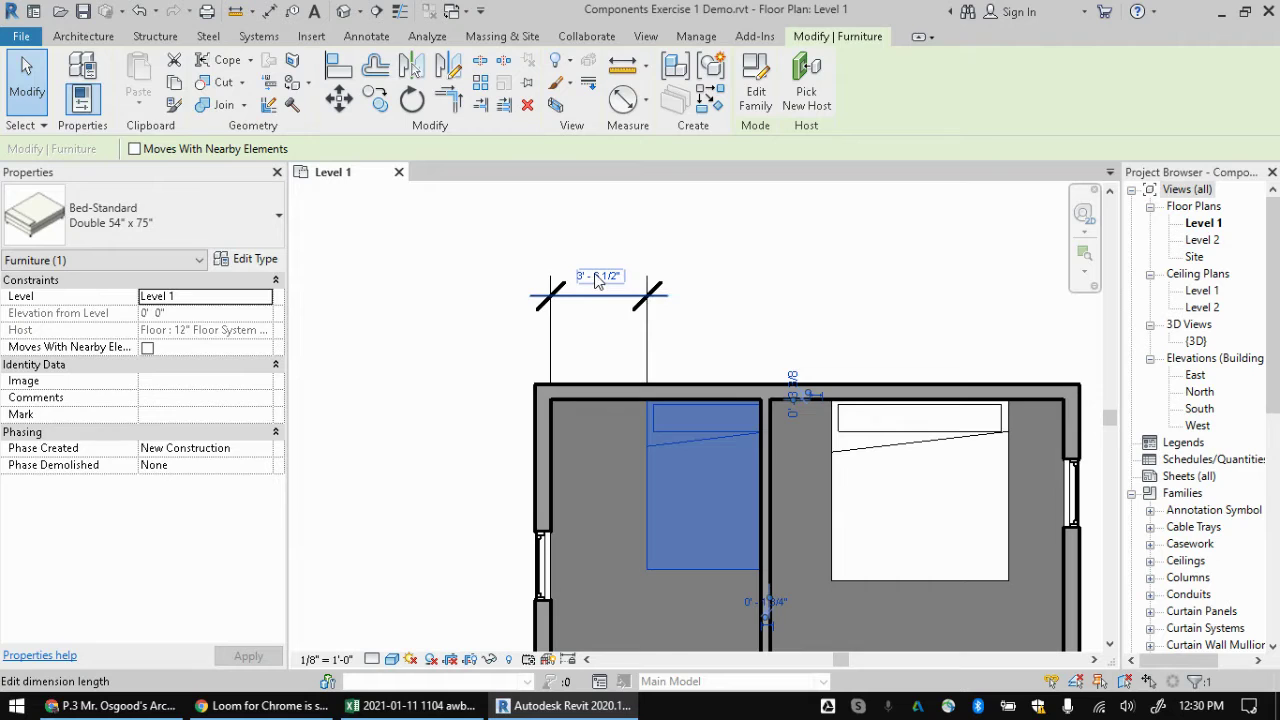
Step: Set the double bed's wall distance to 4' 3 1/4", return it to 3', and deselect the bed
click(598, 278)
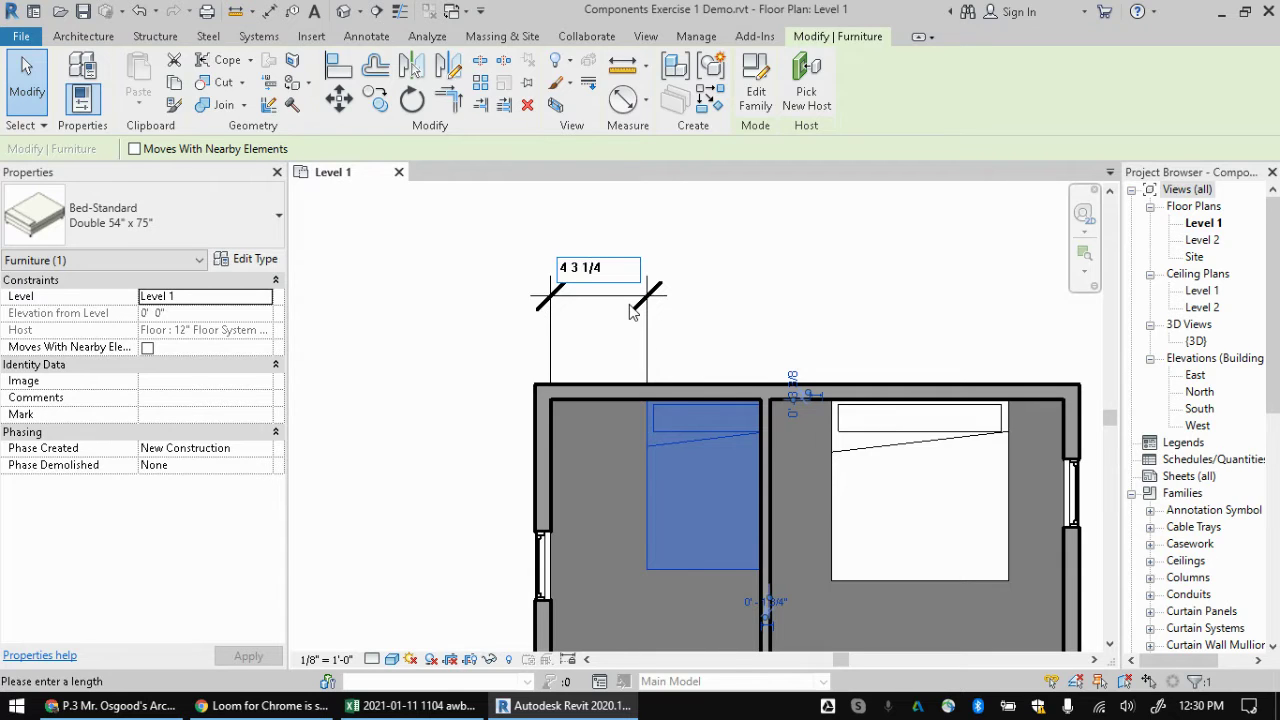
key(Return)
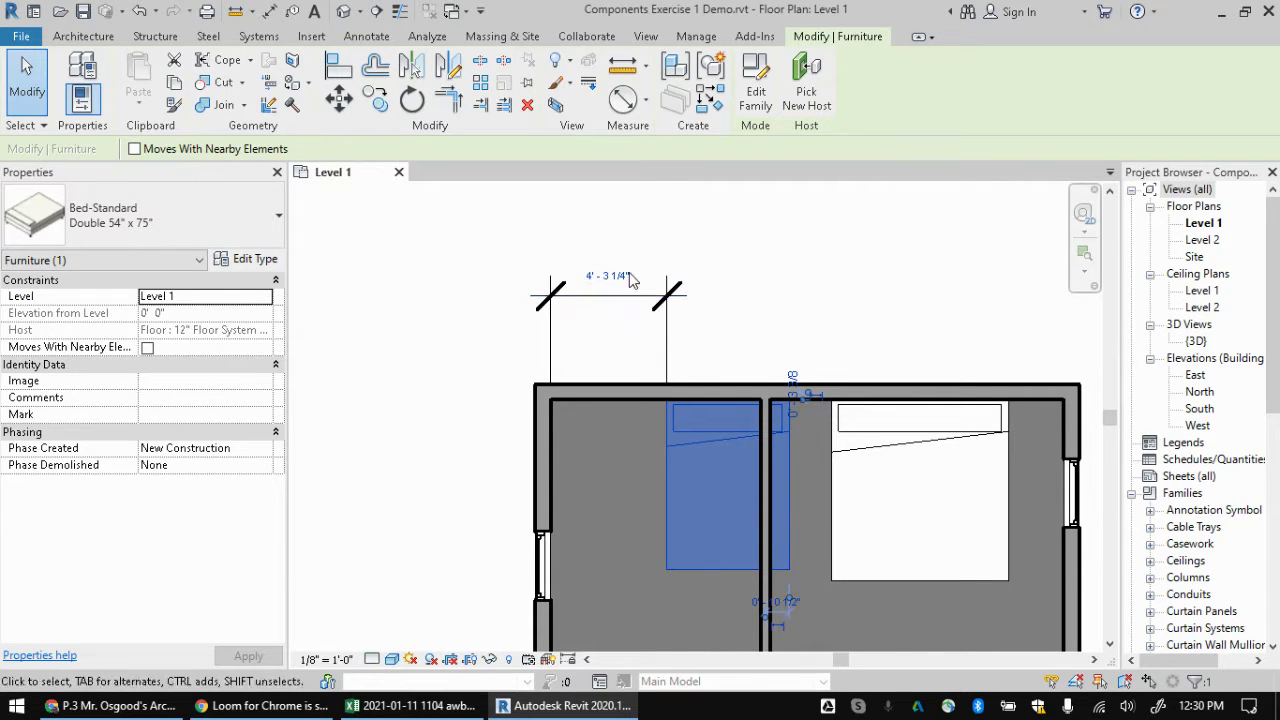
click(612, 276)
text(3)
key(Return)
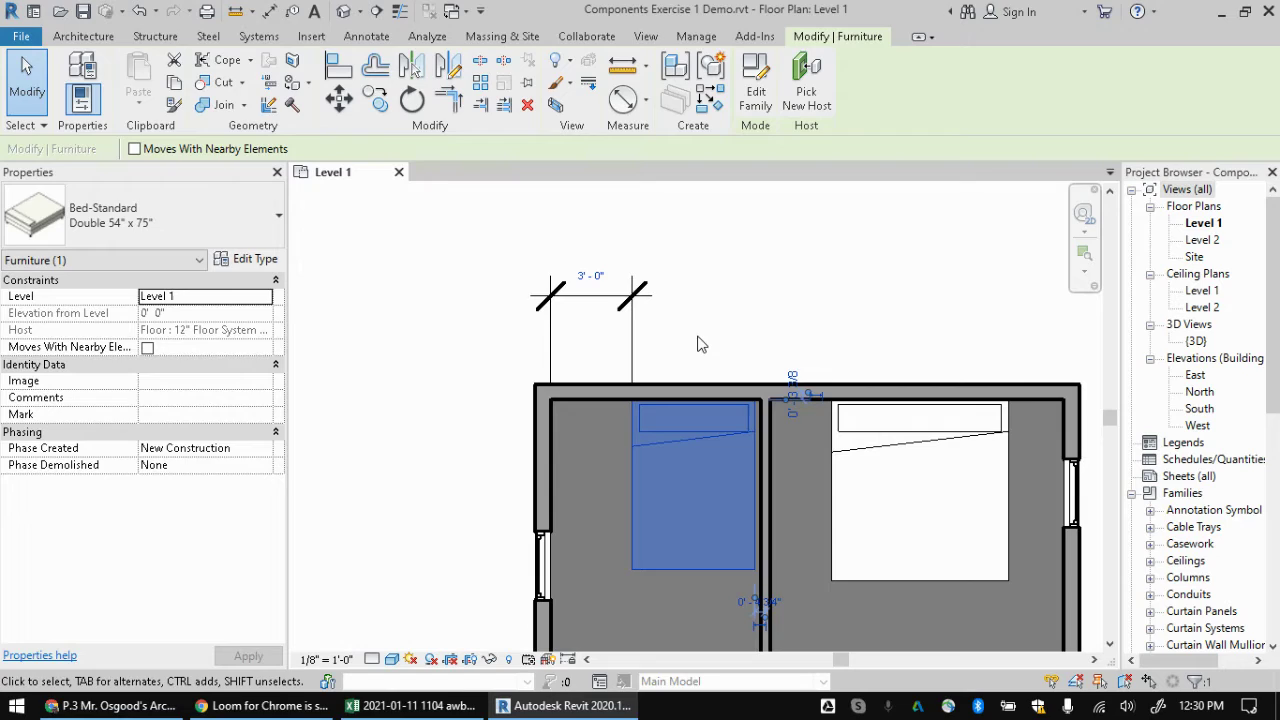
click(429, 334)
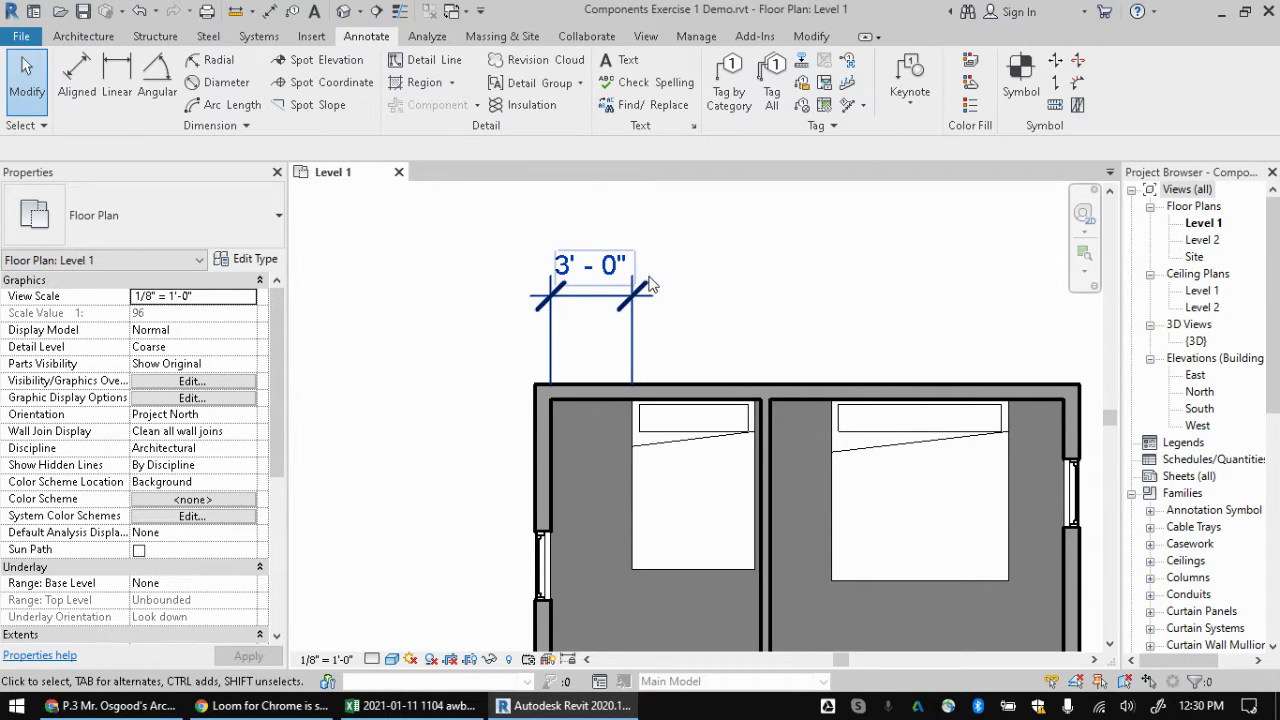
Step: Delete the aligned dimension above the left bedroom and undo the deletion
click(597, 300)
key(Delete)
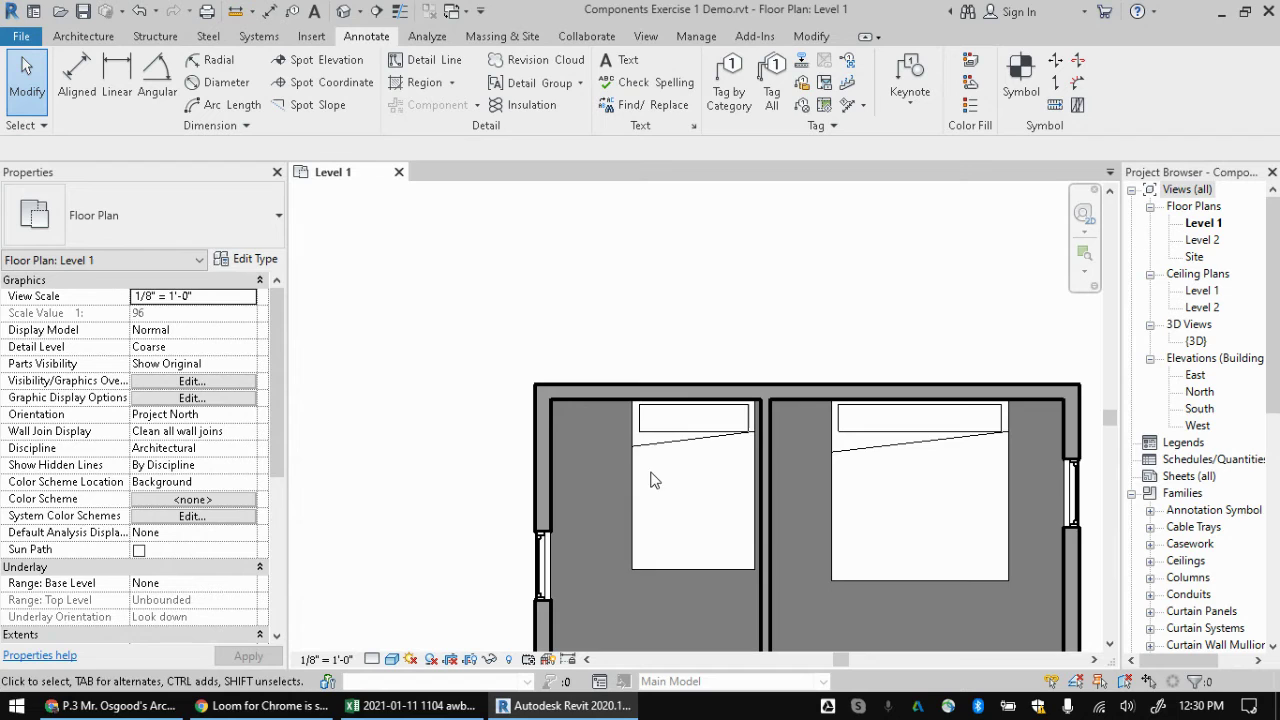
key(ctrl+z)
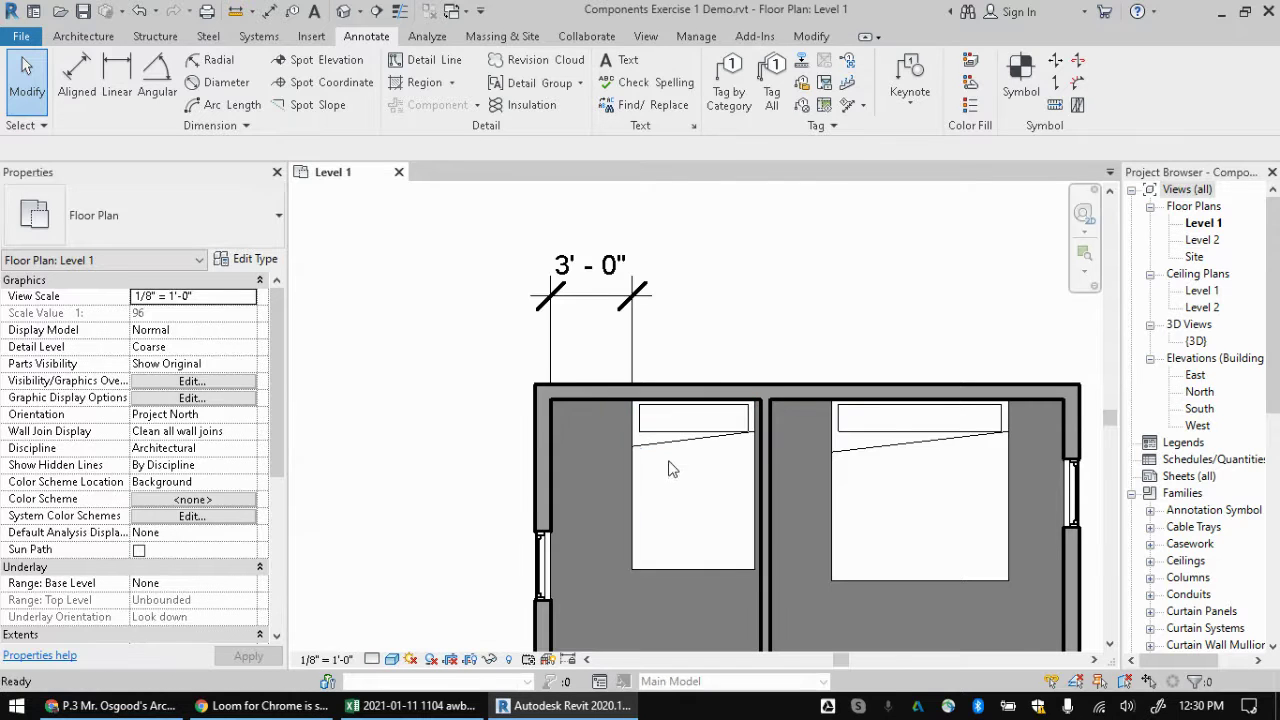
Step: Move the double bed across the interior wall into the right bedroom and back, about 2' 6" from the left exterior wall
click(636, 481)
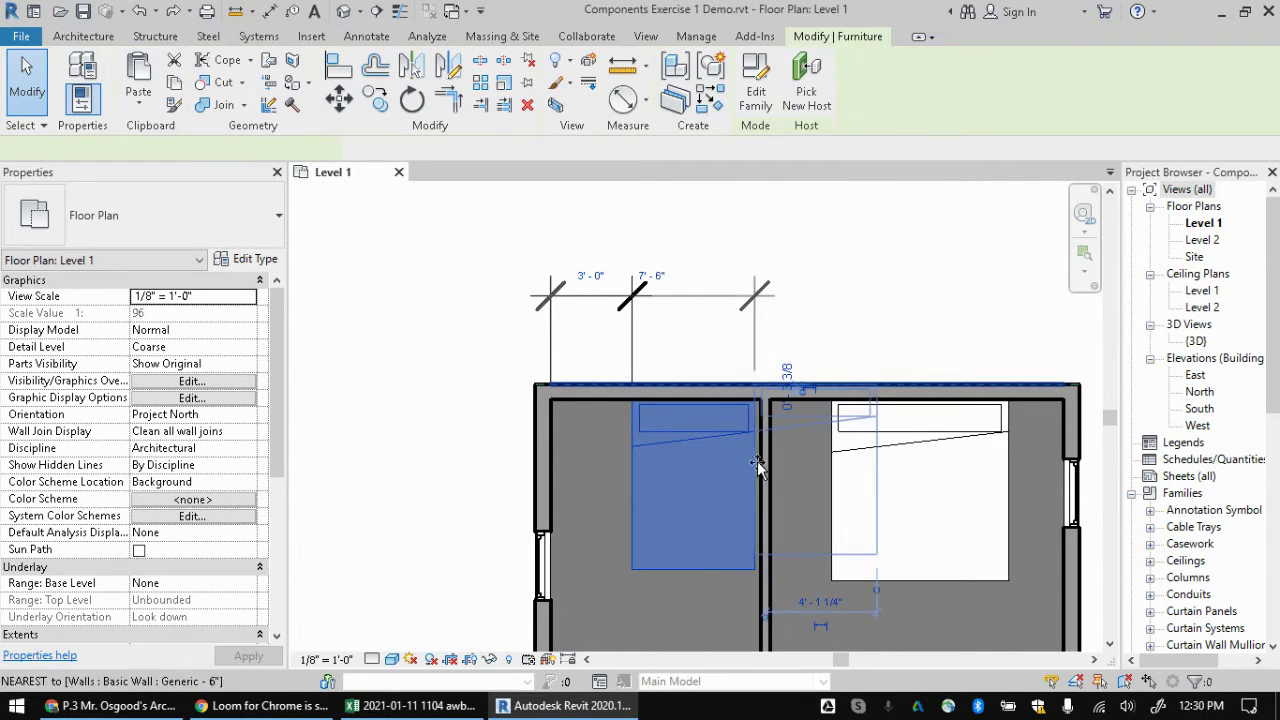
key(Escape)
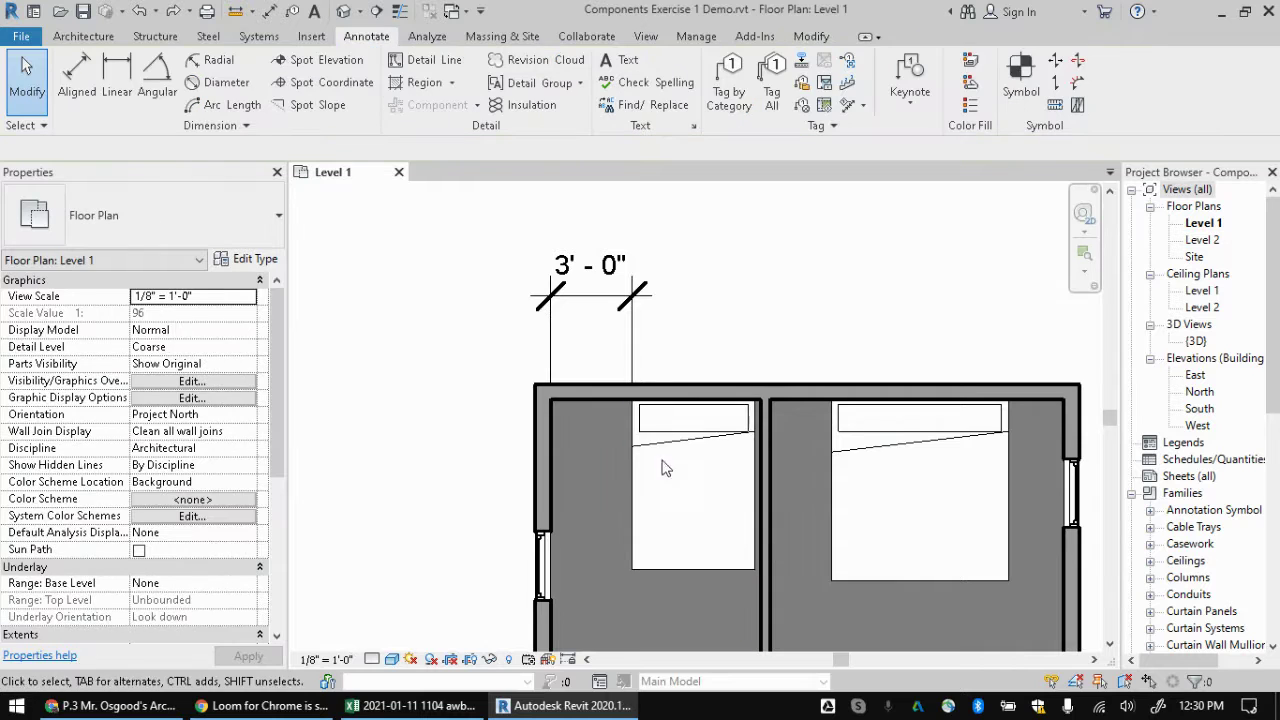
drag(656, 461, 794, 461)
key(Escape)
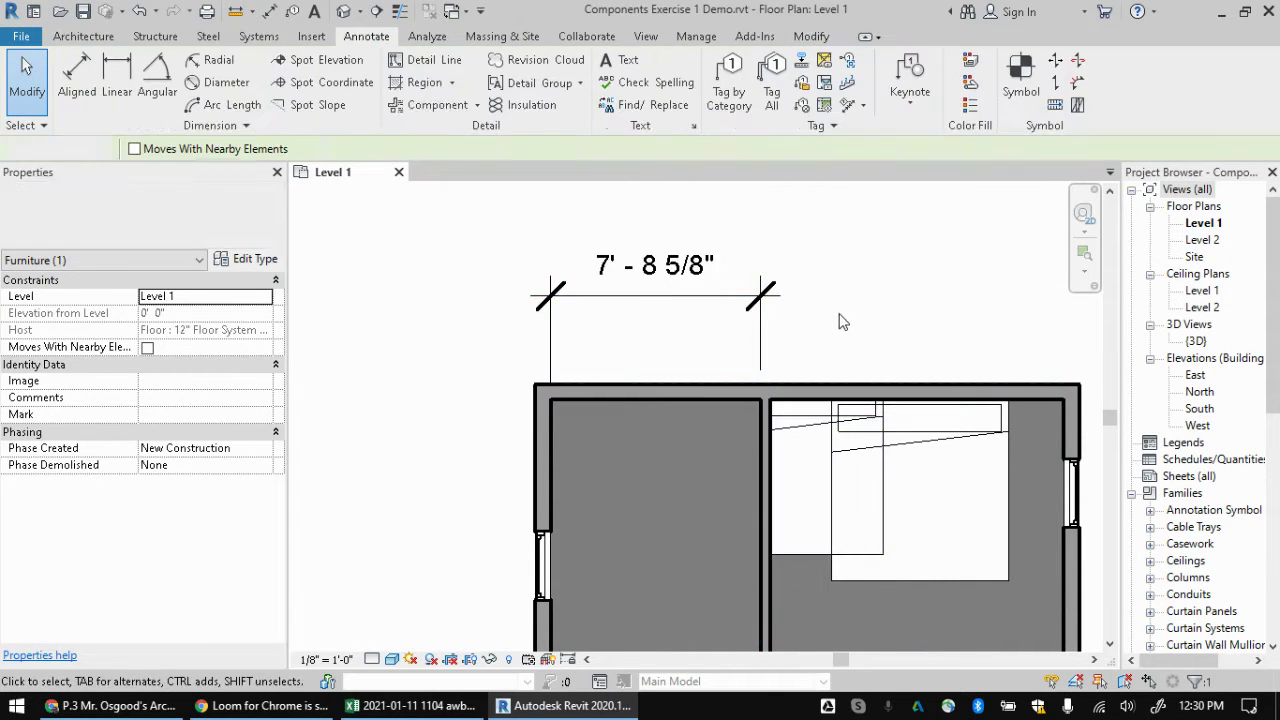
drag(800, 478, 649, 478)
Step: Delete the bed-to-wall dimension and undo the deletion, twice in a row
click(619, 310)
key(Delete)
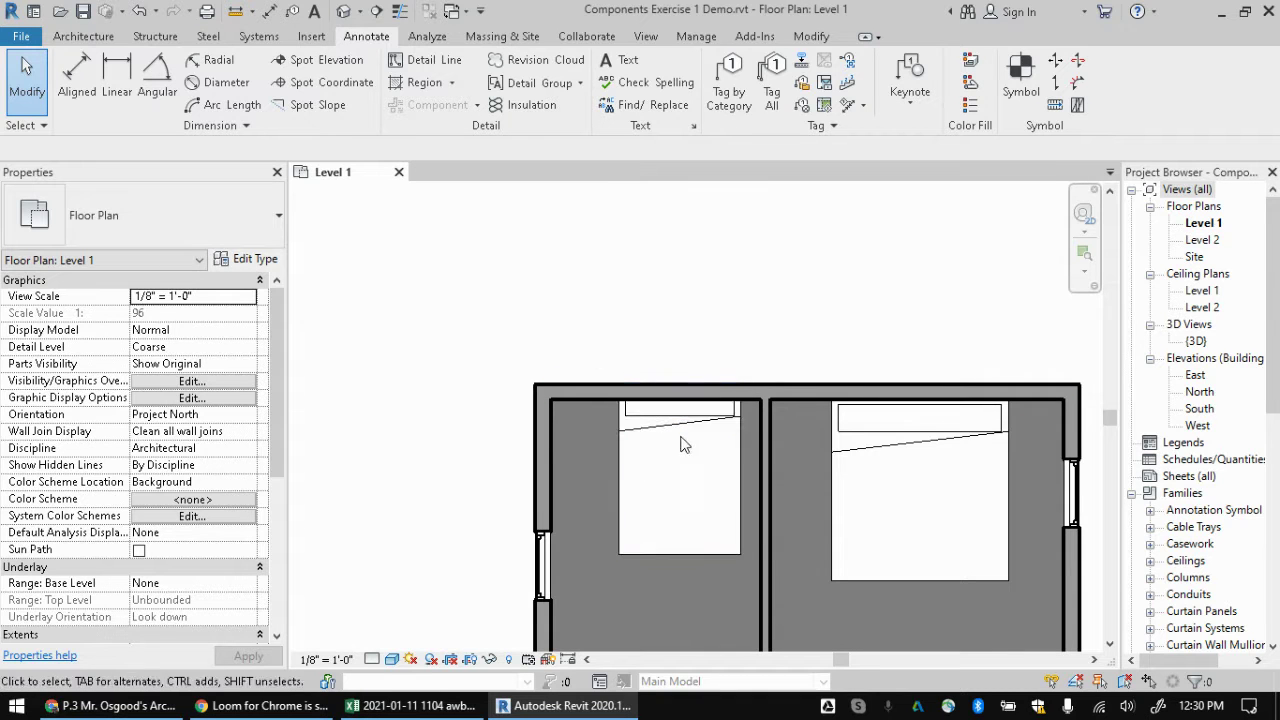
key(ctrl+z)
click(621, 331)
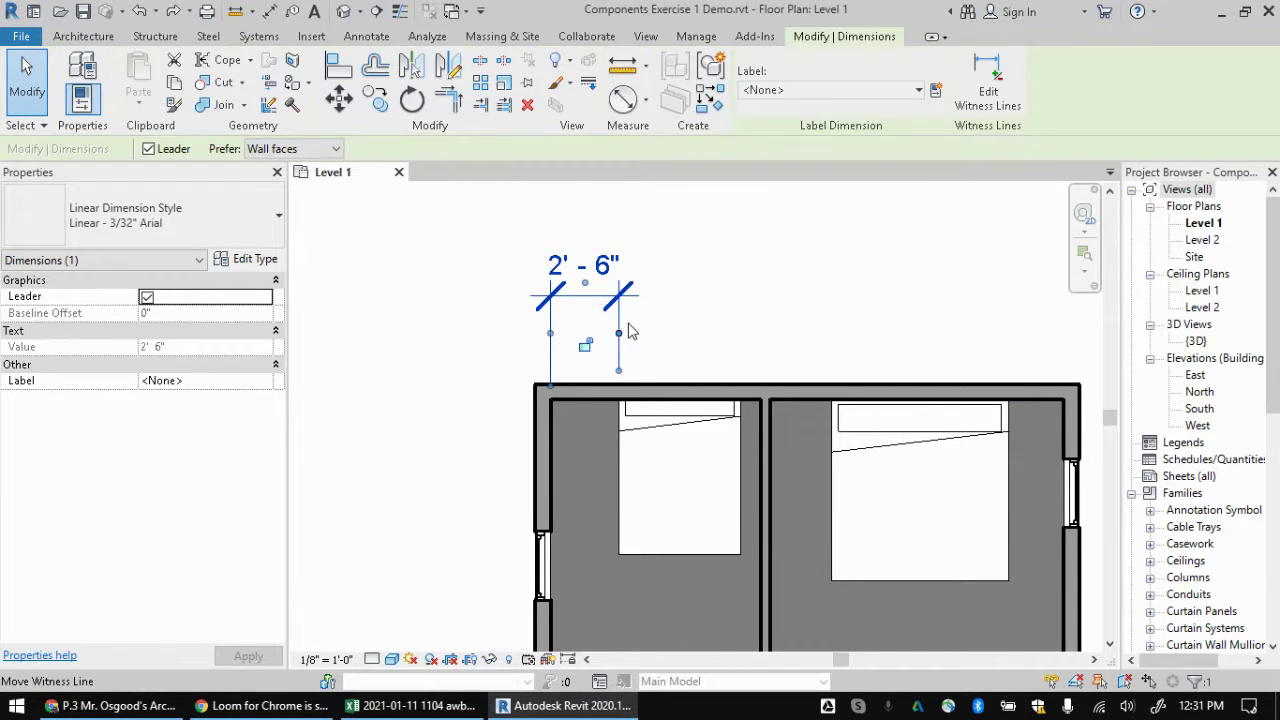
key(Delete)
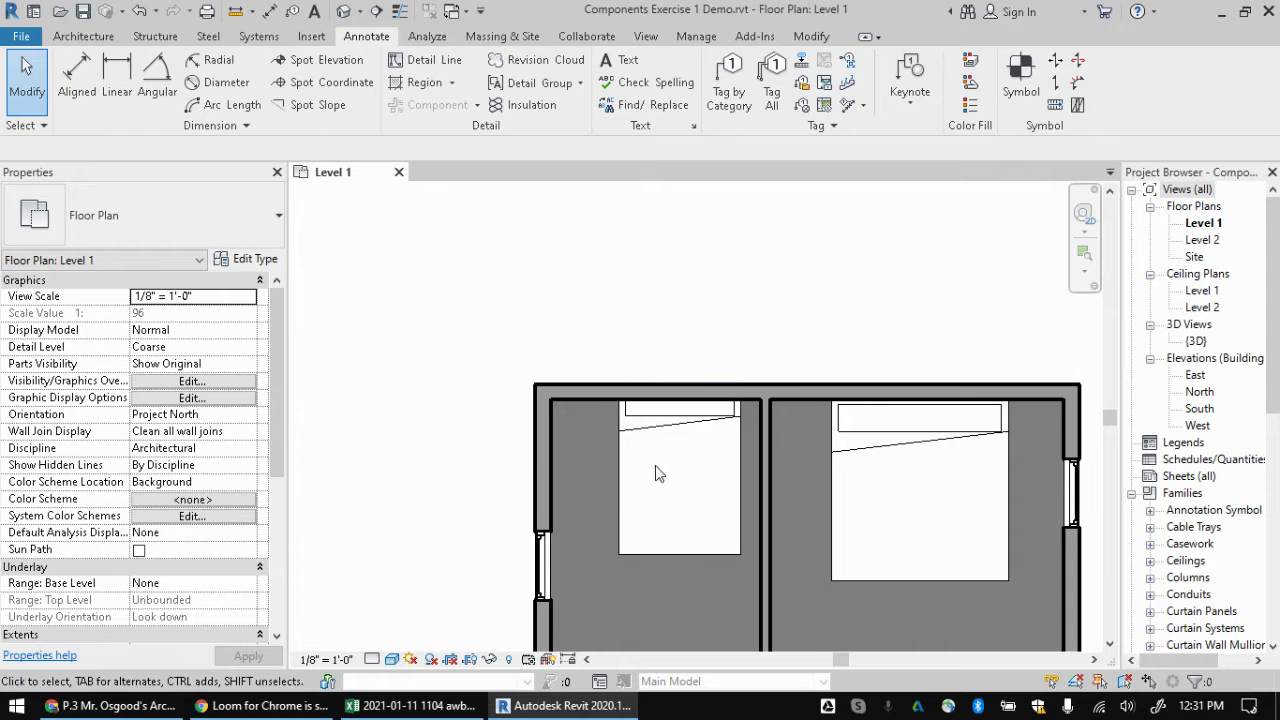
key(ctrl+z)
Step: Move the double bed against the interior wall, about 3' 2 5/8" from the left exterior wall, and check its editable distance without changing it
drag(632, 500, 651, 481)
click(803, 323)
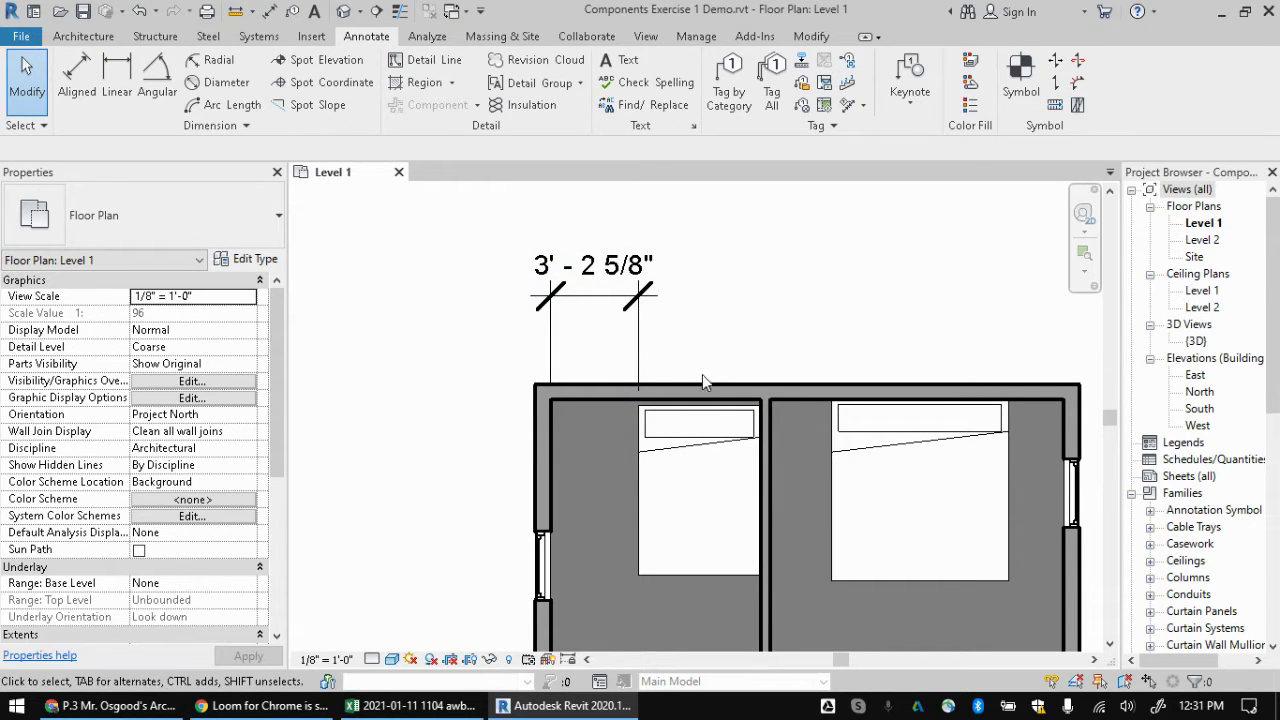
click(703, 464)
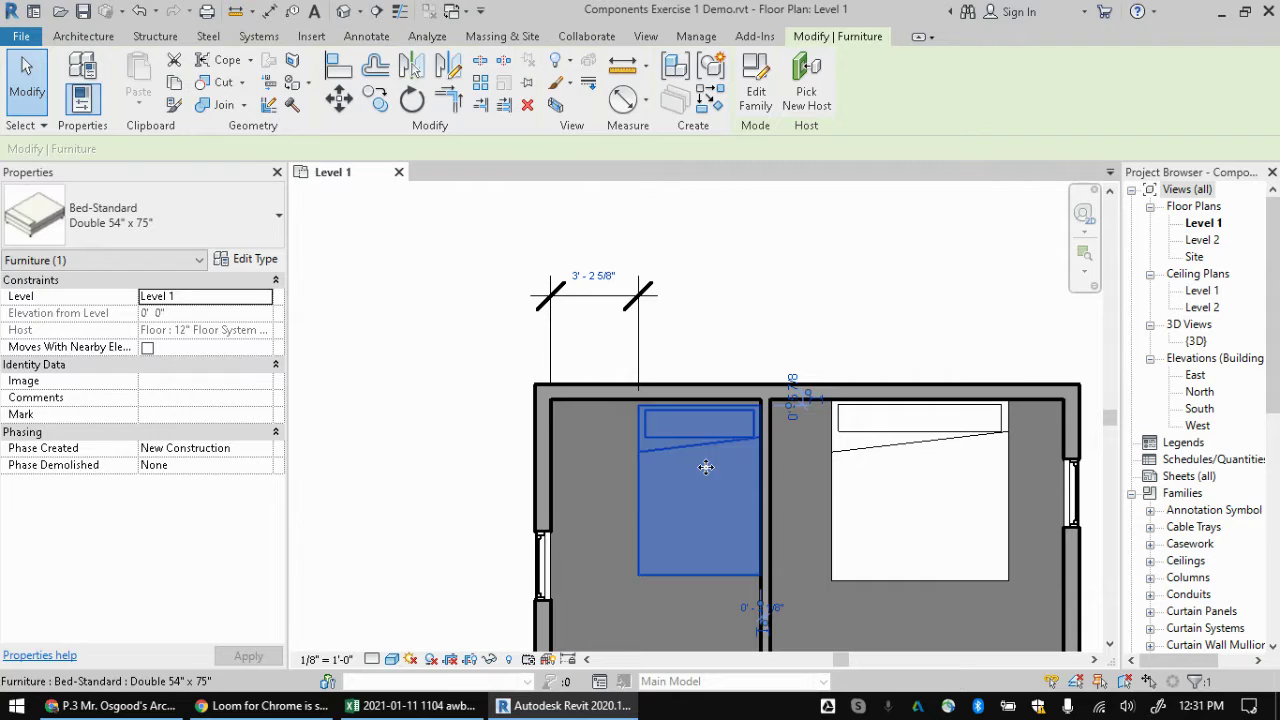
click(603, 277)
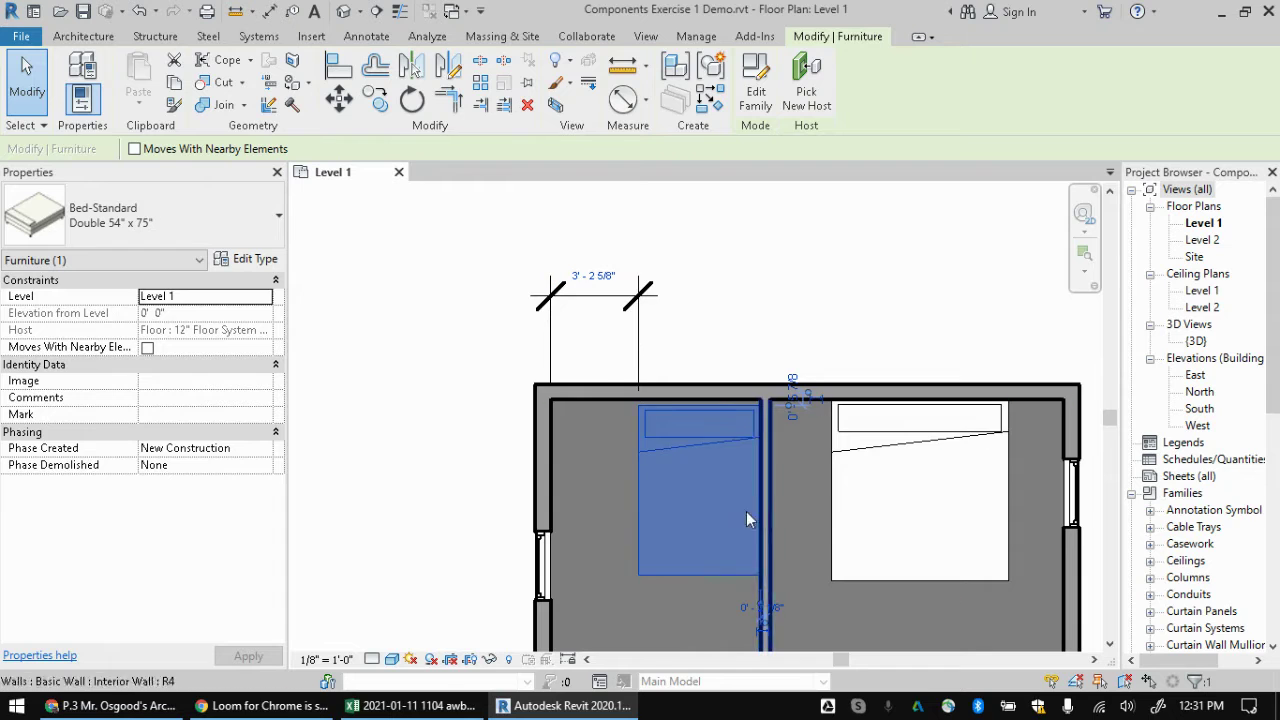
key(Escape)
key(Escape)
Step: Delete the aligned dimension between the left exterior wall and the double bed
click(615, 310)
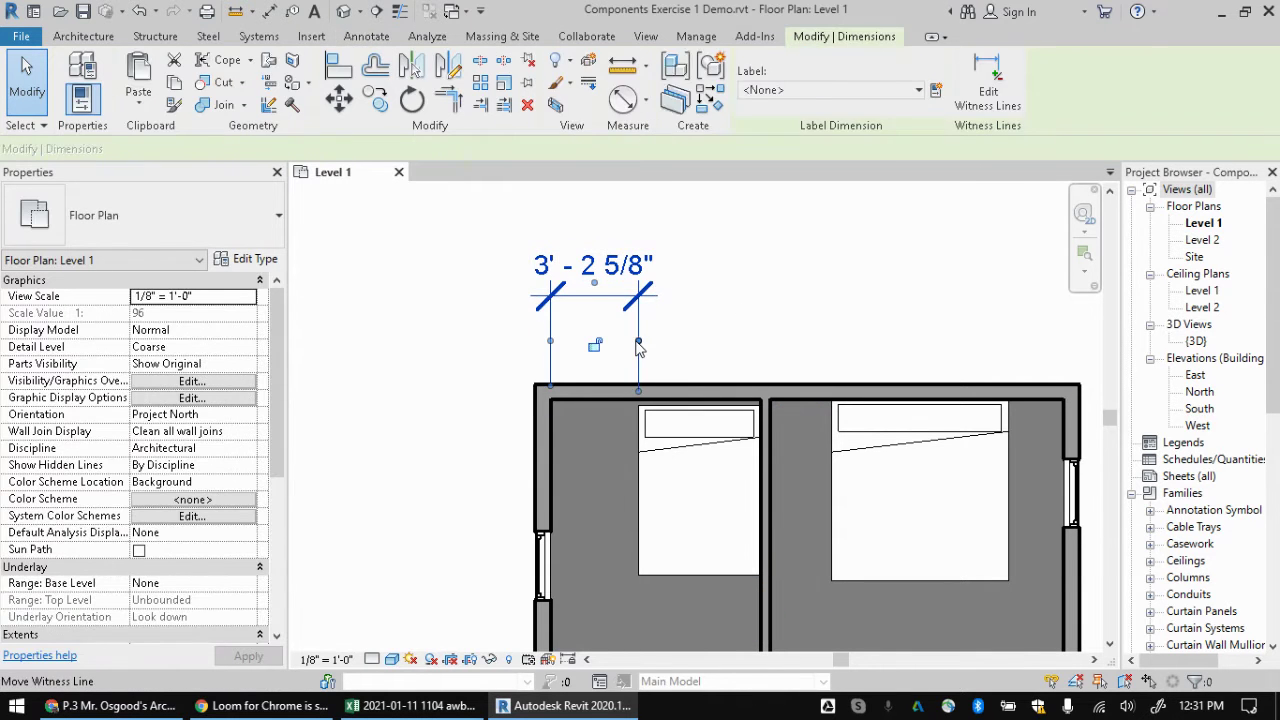
key(Delete)
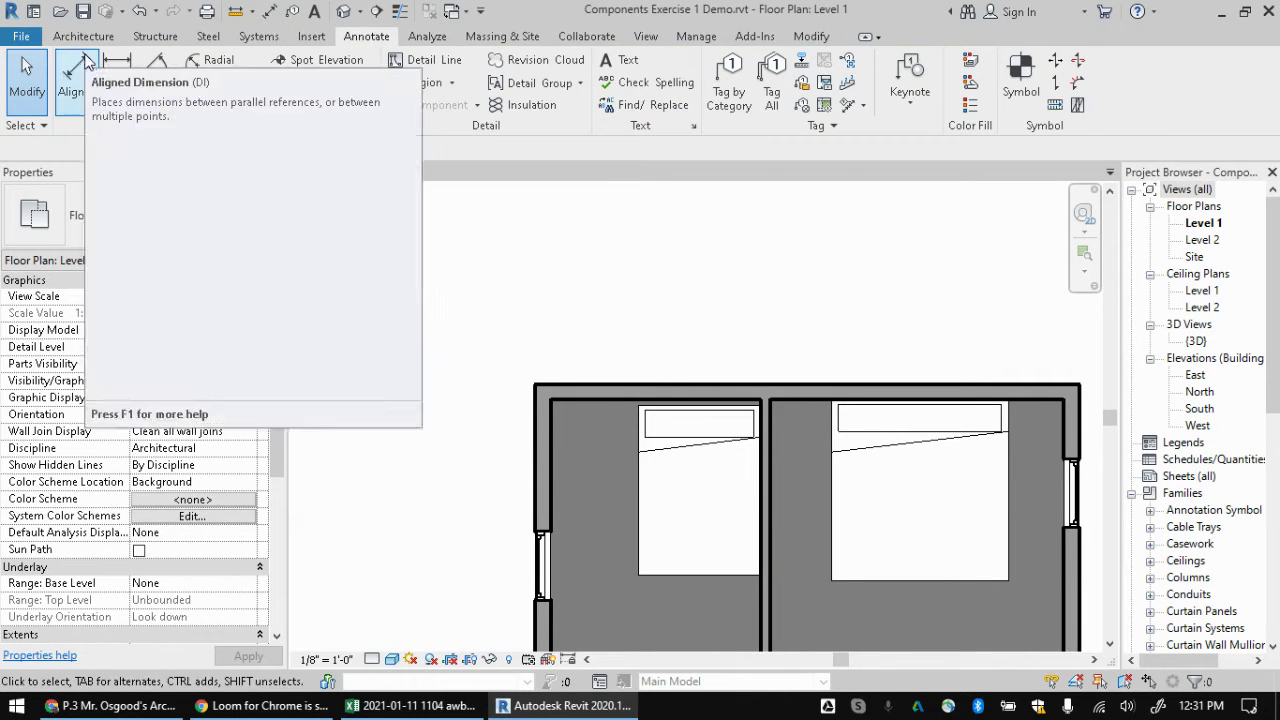
Step: Place an aligned dimension above the left bedroom from the left exterior wall's inner face to the double bed's right edge
click(76, 75)
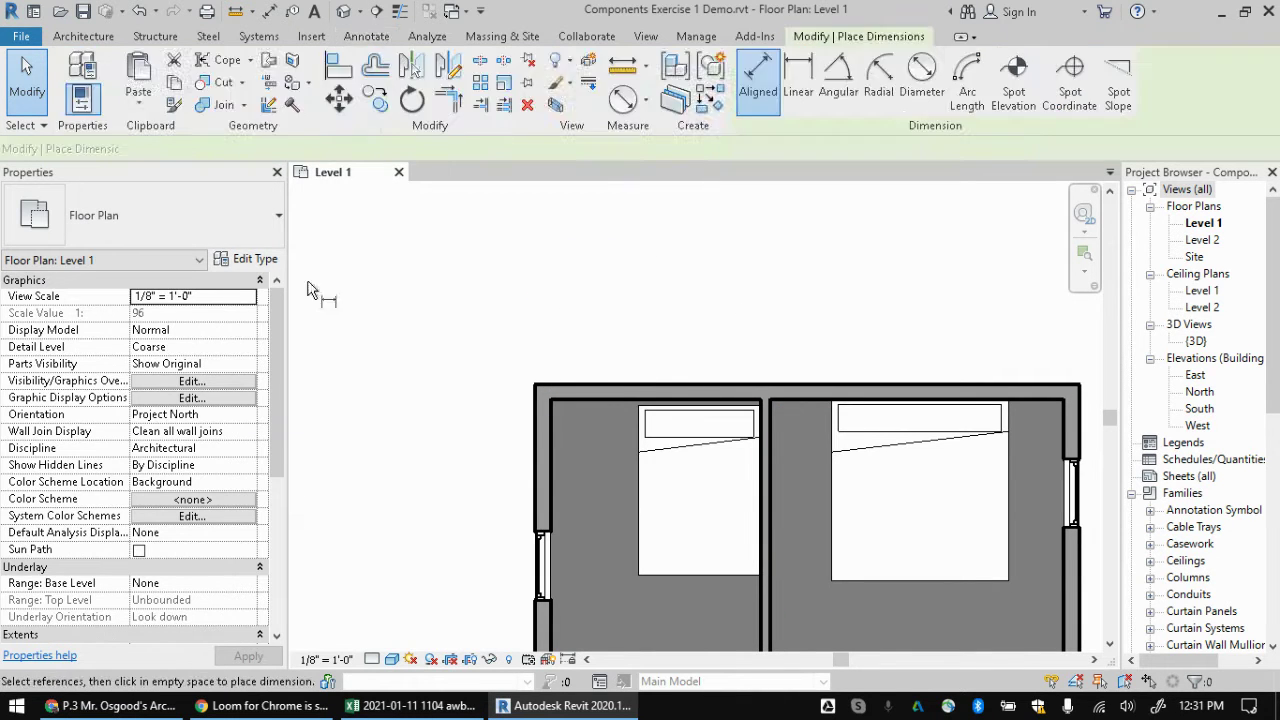
click(552, 407)
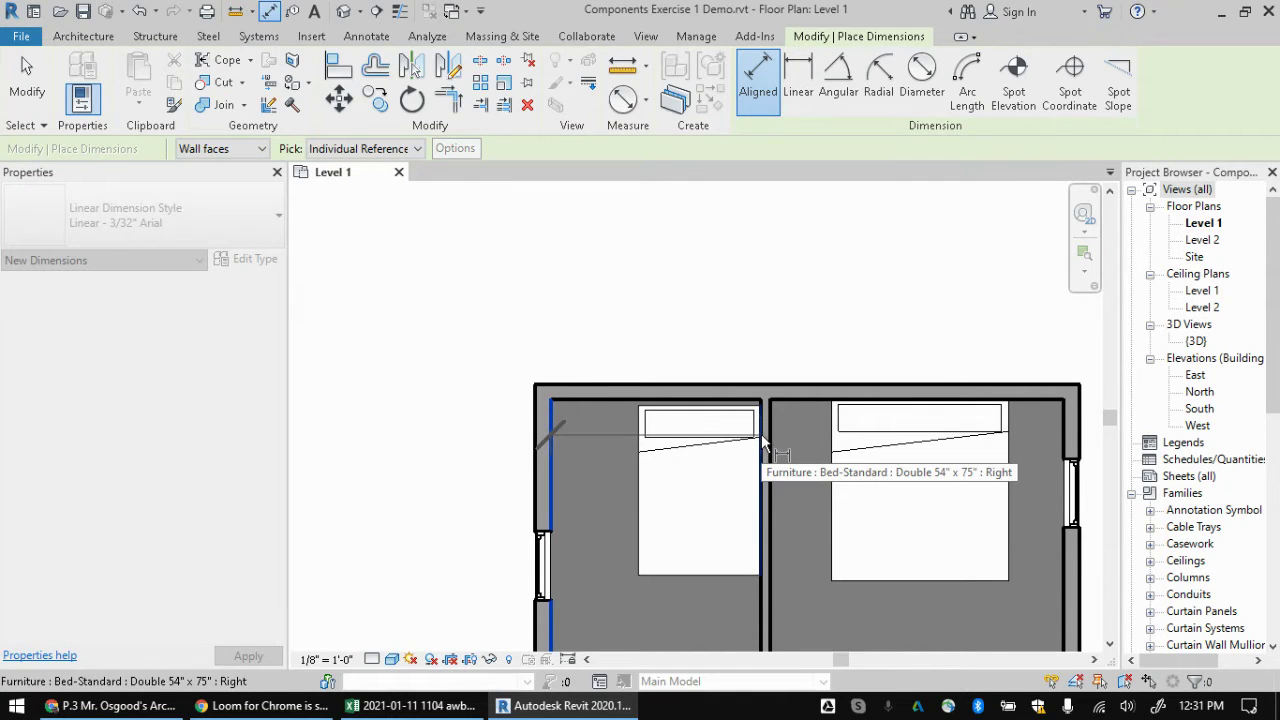
middle_drag(762, 443, 748, 303)
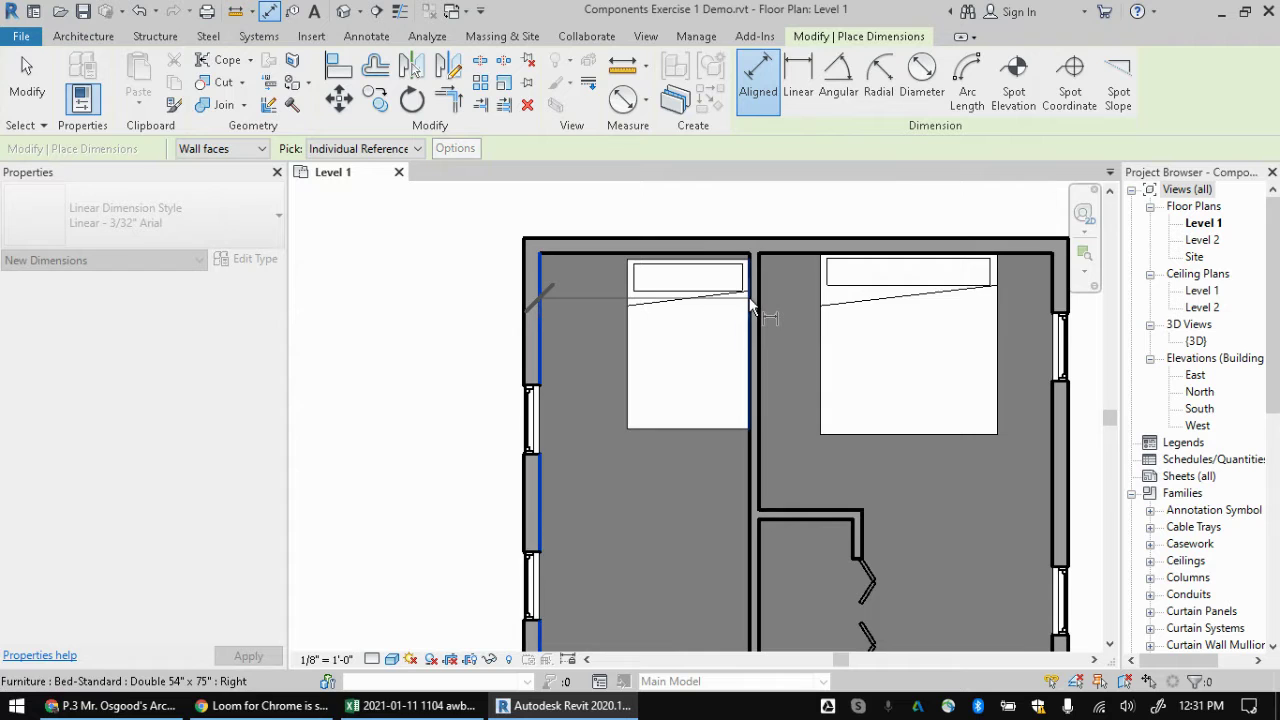
click(752, 305)
middle_drag(755, 246, 732, 338)
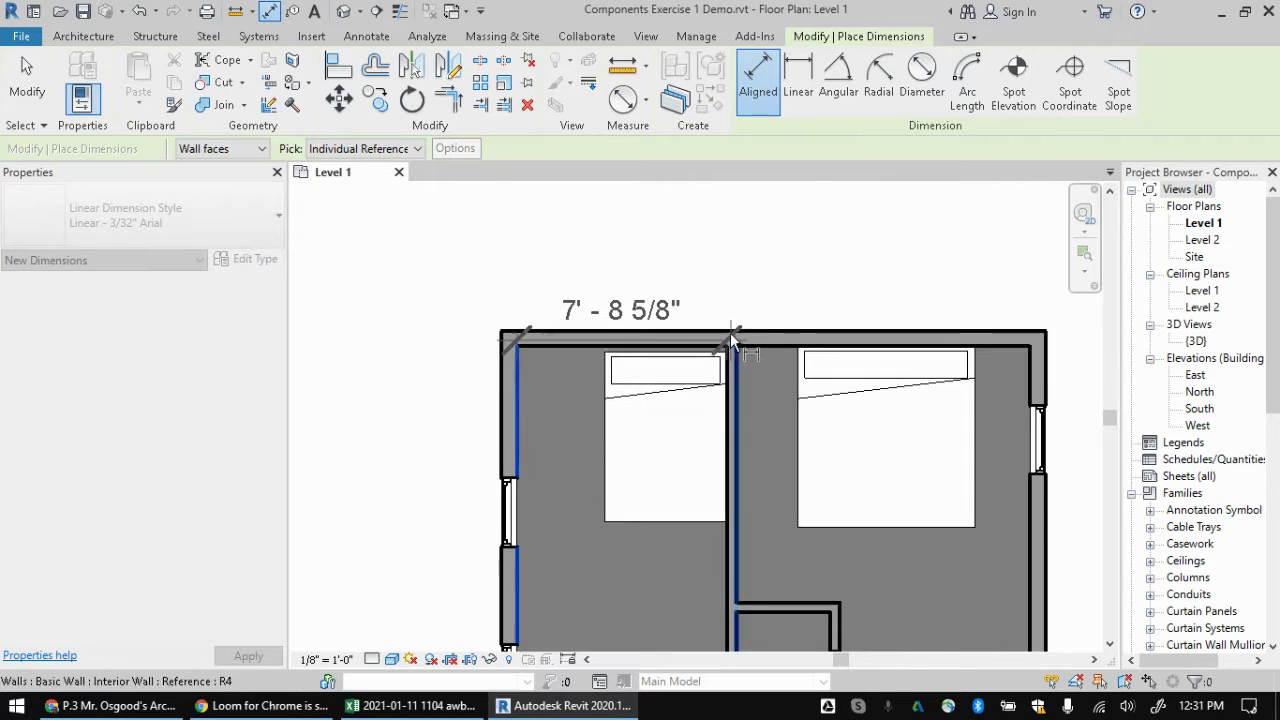
click(694, 240)
key(Escape)
key(Escape)
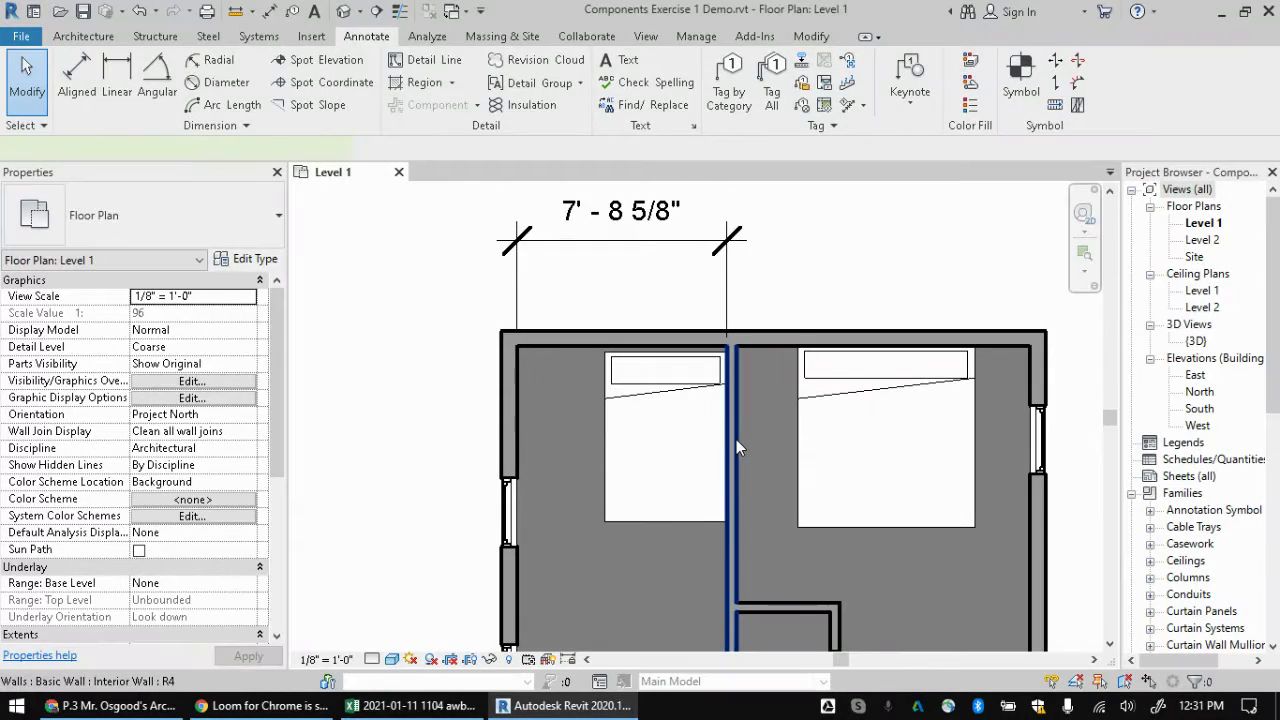
Step: Select the interior wall to check whether it controls the new dimension, and undo the dimension's placement
click(736, 440)
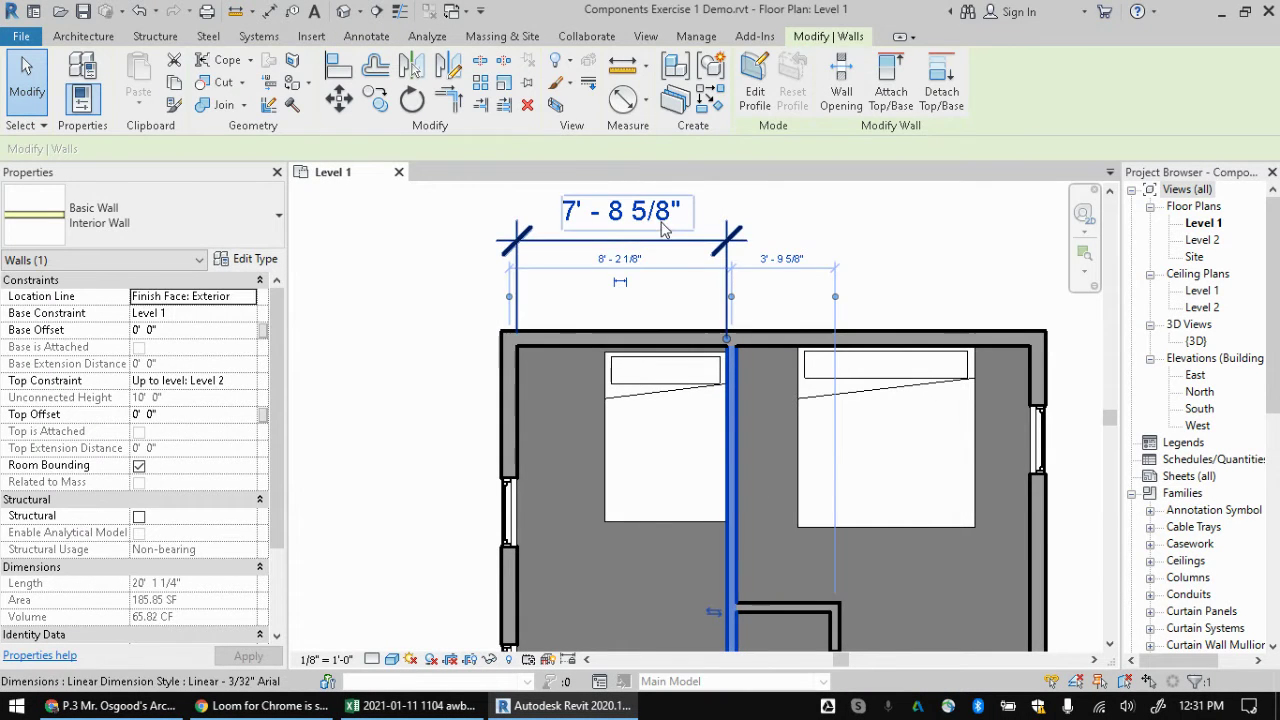
click(662, 228)
key(Escape)
click(732, 471)
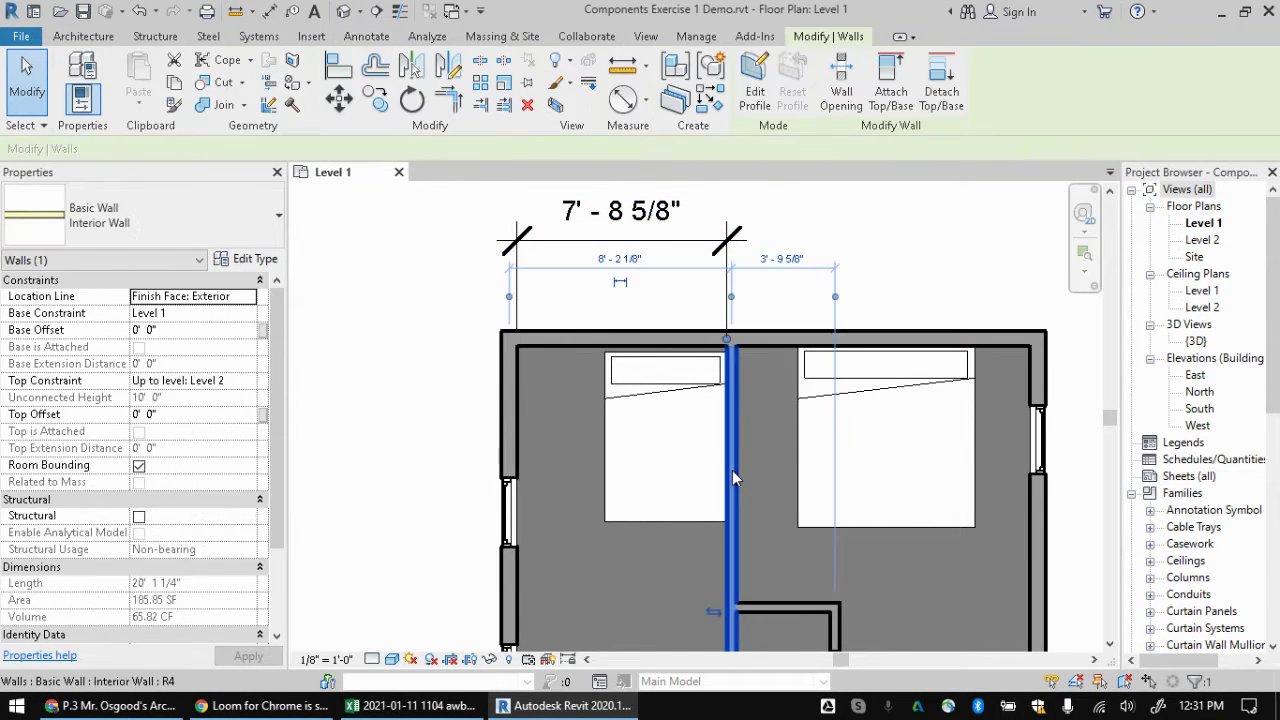
key(Escape)
key(ctrl+z)
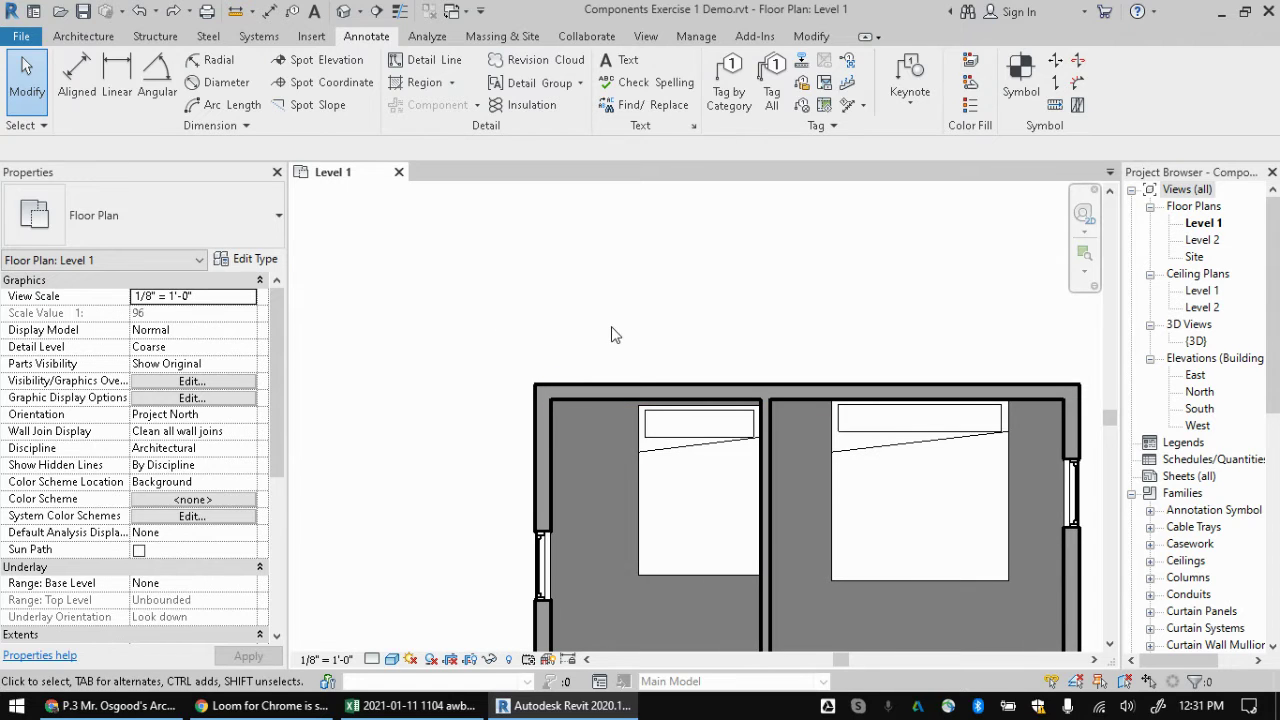
Step: Dimension again from the left exterior wall's inner face to the double bed's right edge, placing the aligned dimension above the plan
key(d)
key(i)
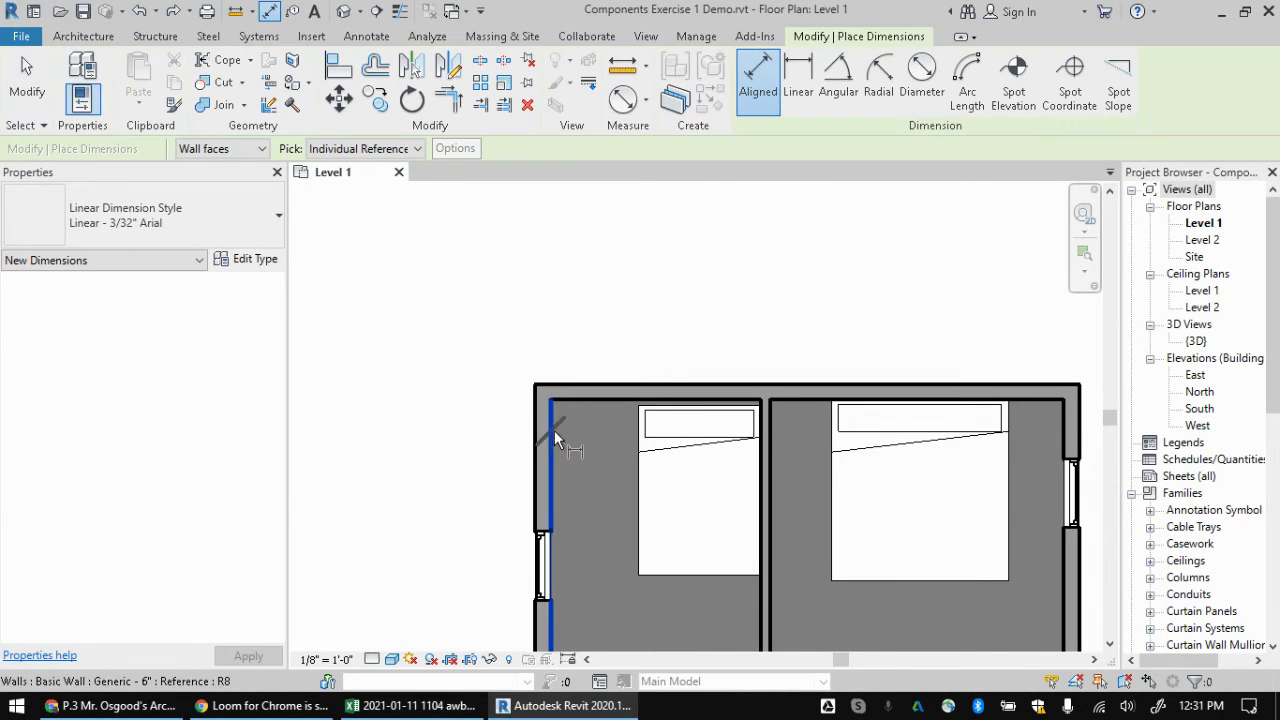
click(553, 430)
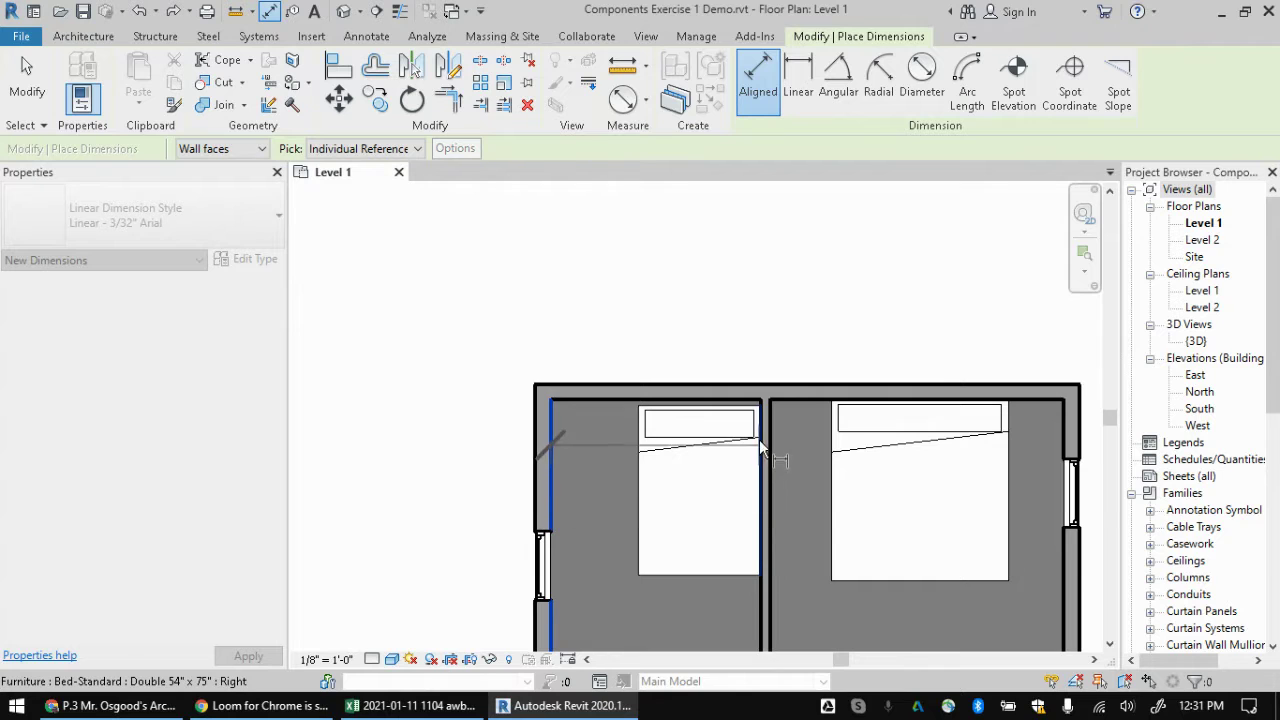
click(757, 507)
click(725, 292)
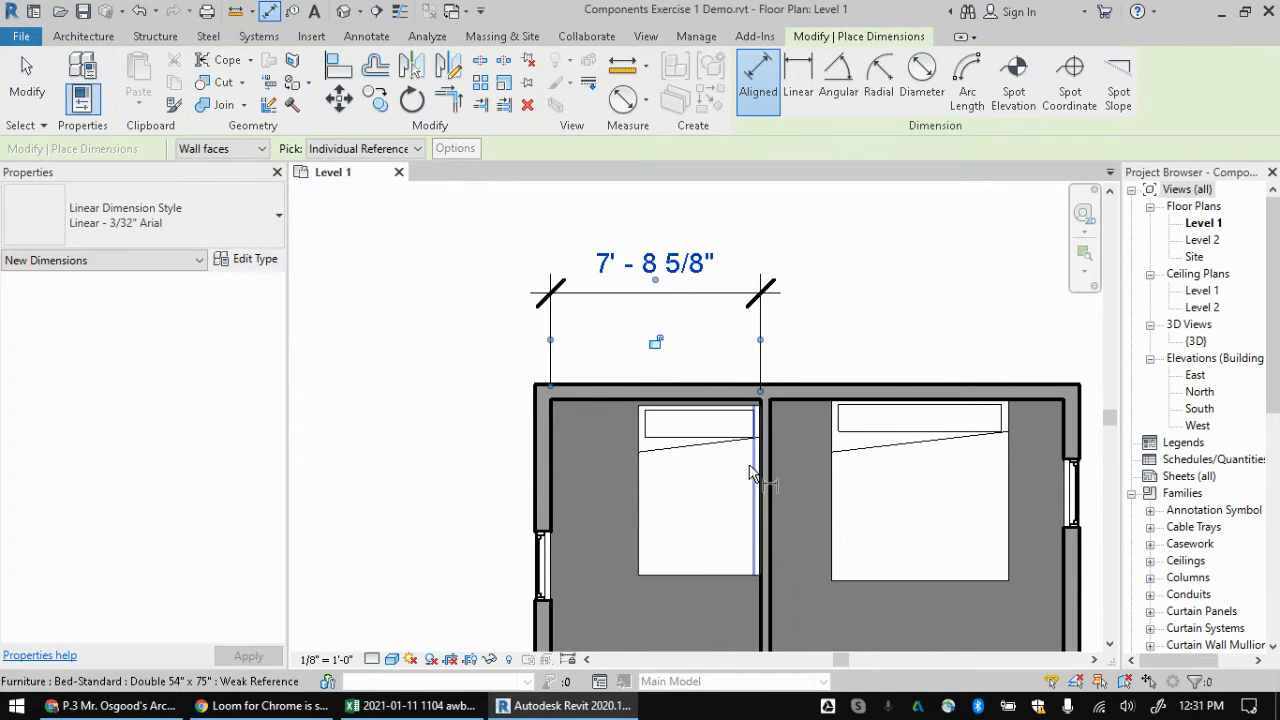
key(Escape)
key(Escape)
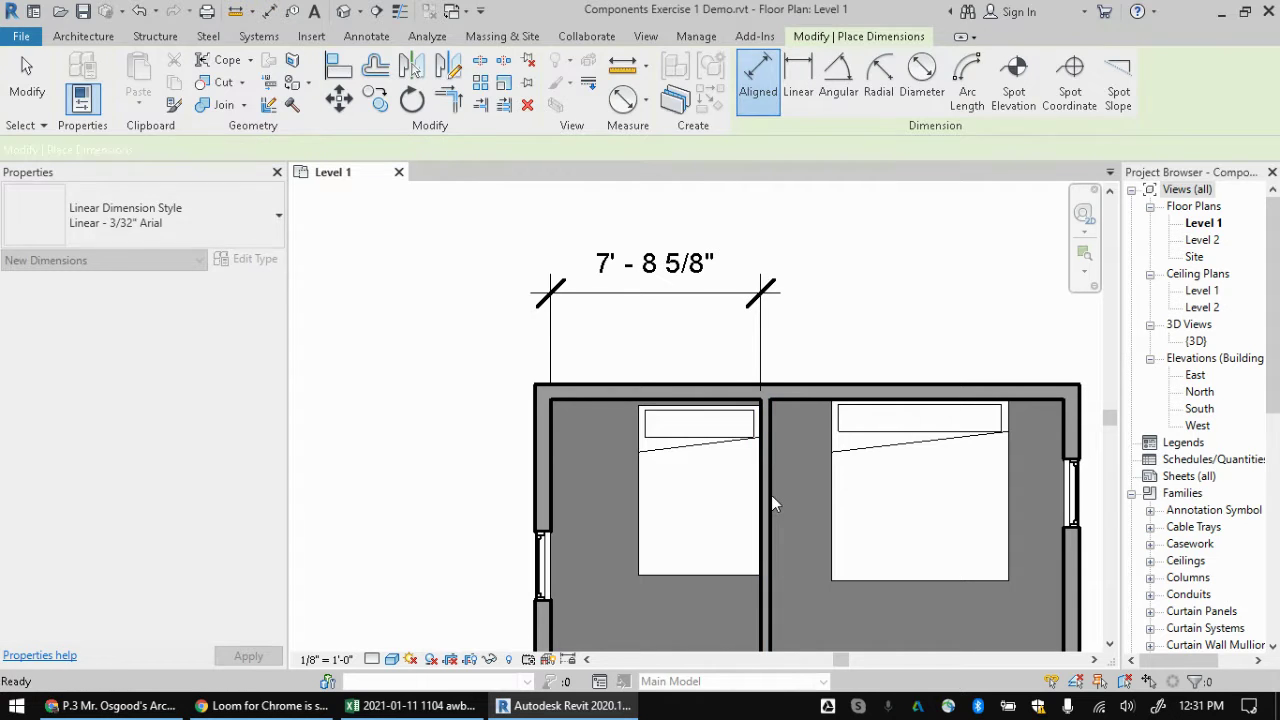
Step: Check whether the interior wall or the double bed controls the dimension above the left bedroom, and delete that dimension
click(771, 495)
key(Escape)
click(702, 483)
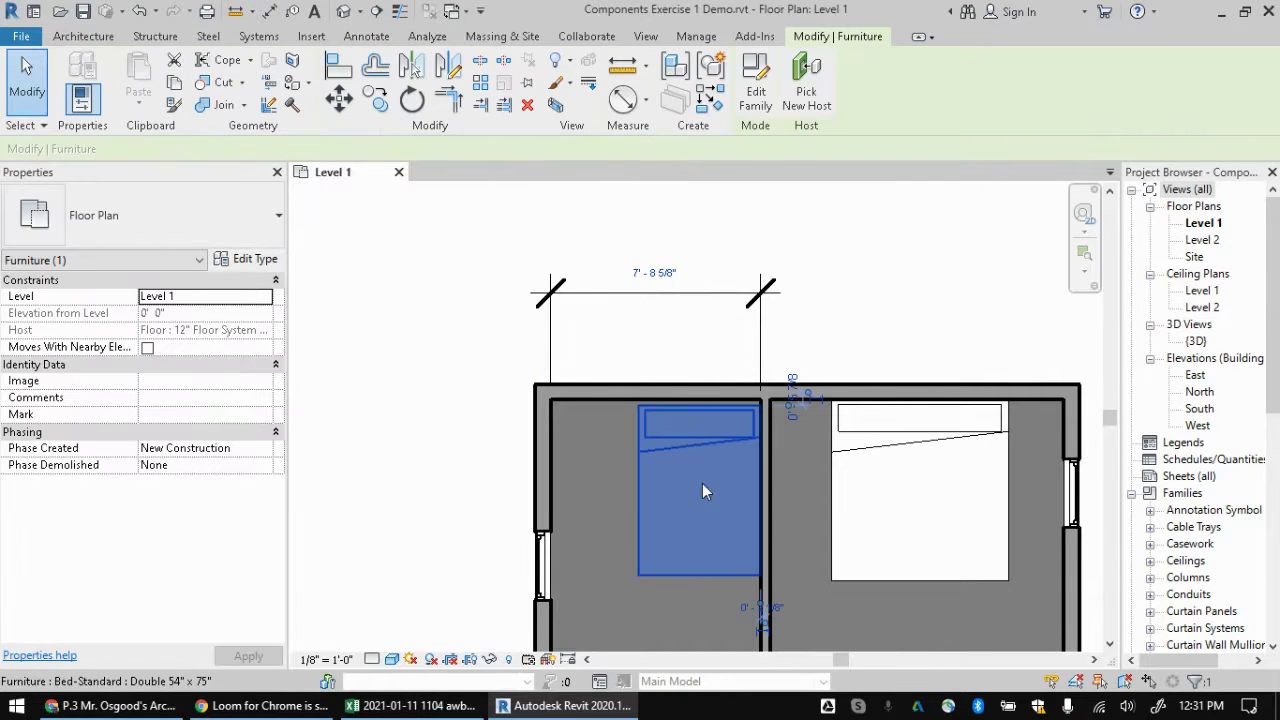
key(Escape)
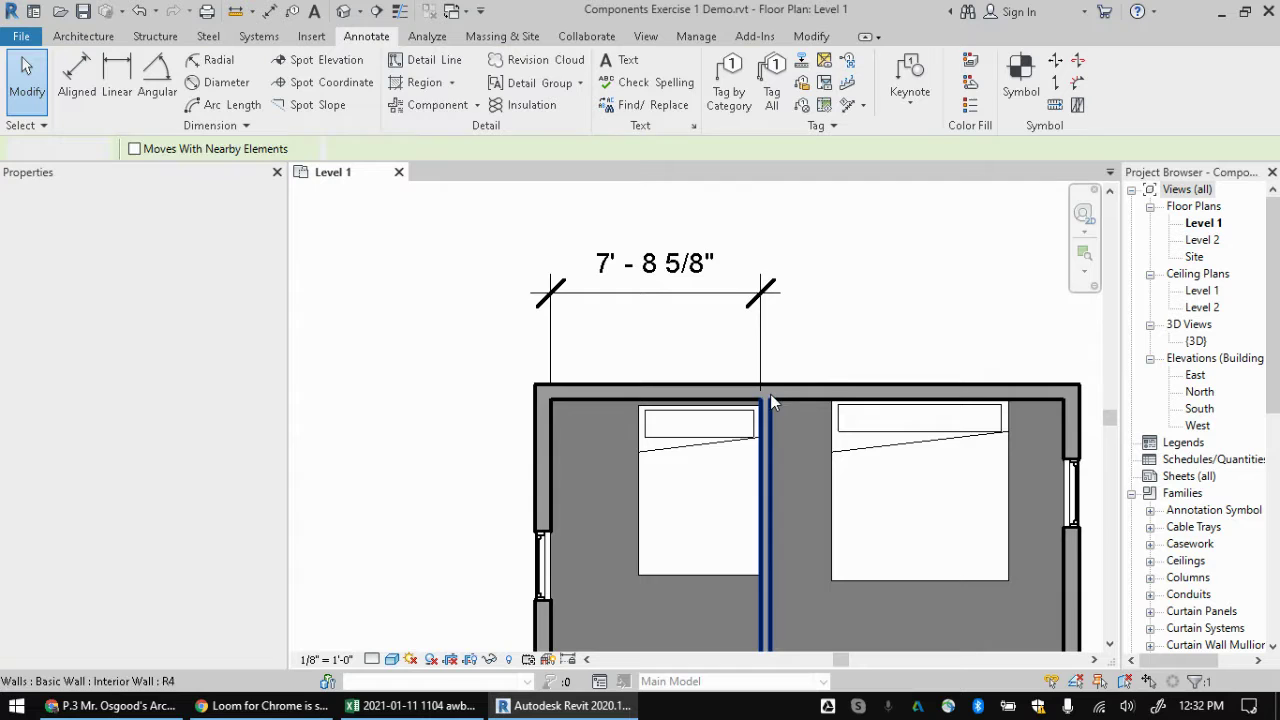
click(769, 335)
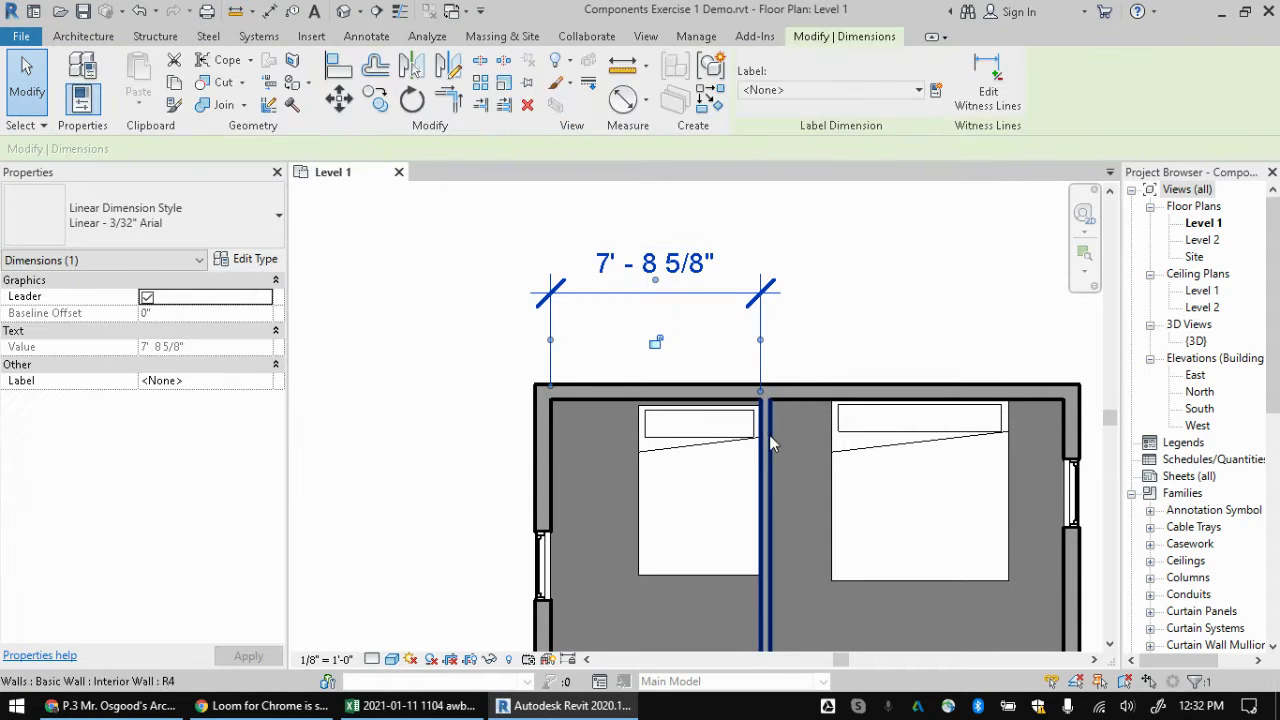
key(Delete)
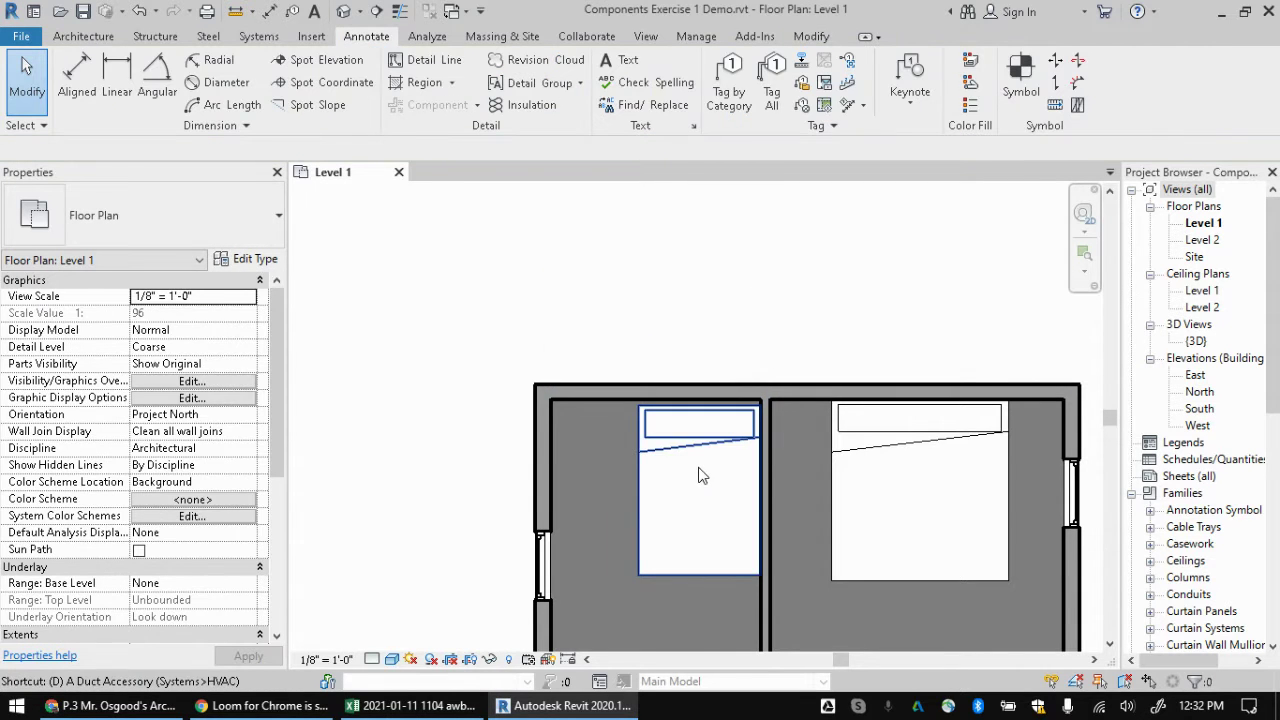
Step: Place an aligned dimension above the left bedroom from the left exterior wall's inner face to the interior wall's near face, cycling past the overlapping bed references
key(i)
click(562, 454)
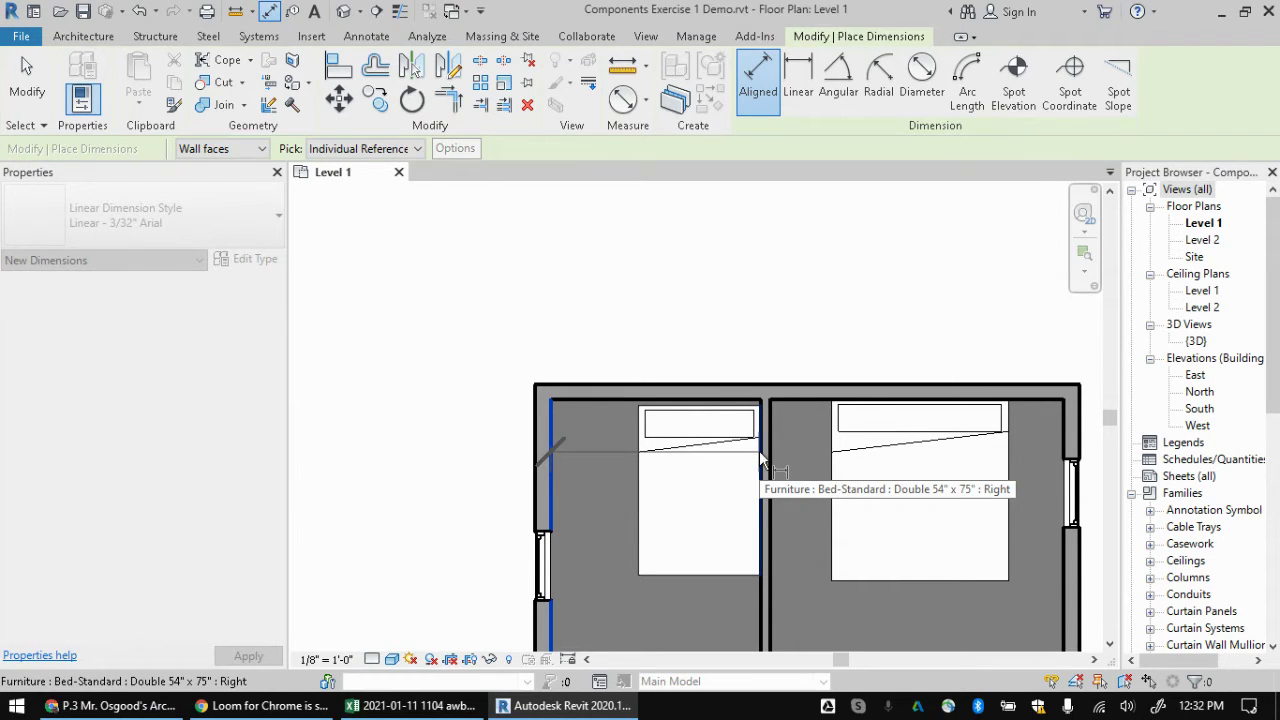
key(Tab)
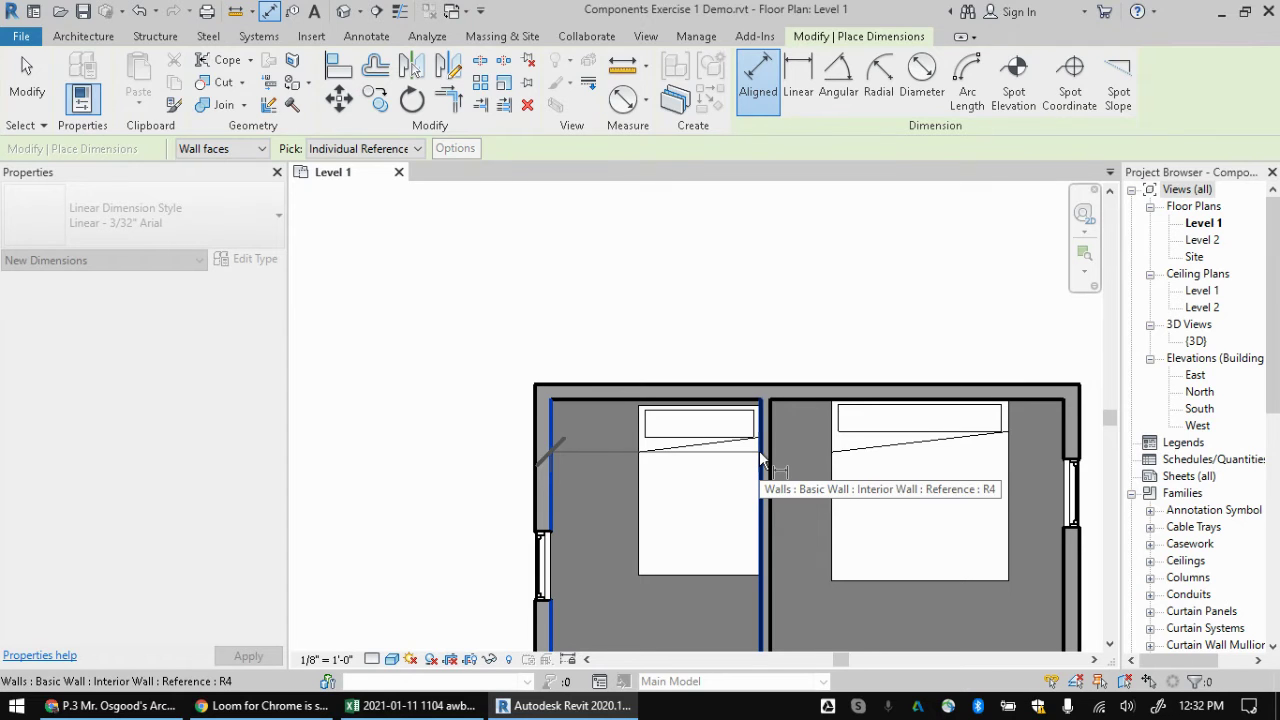
key(Tab)
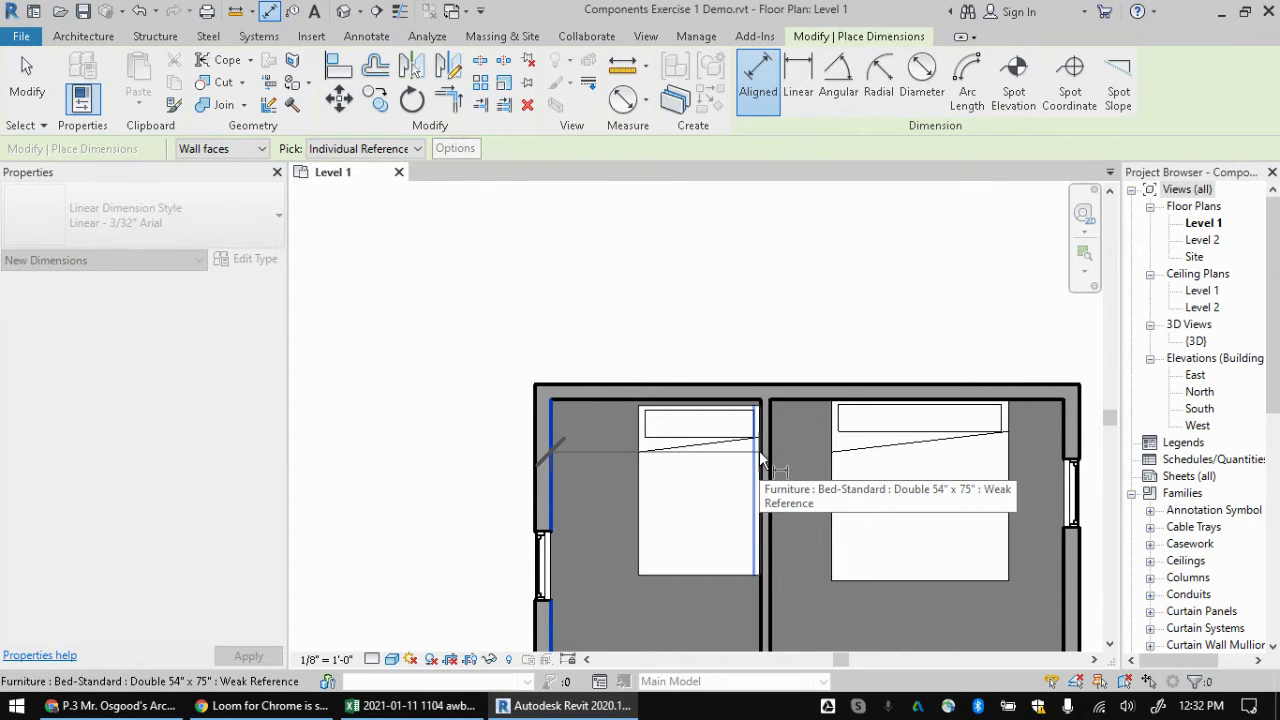
key(Tab)
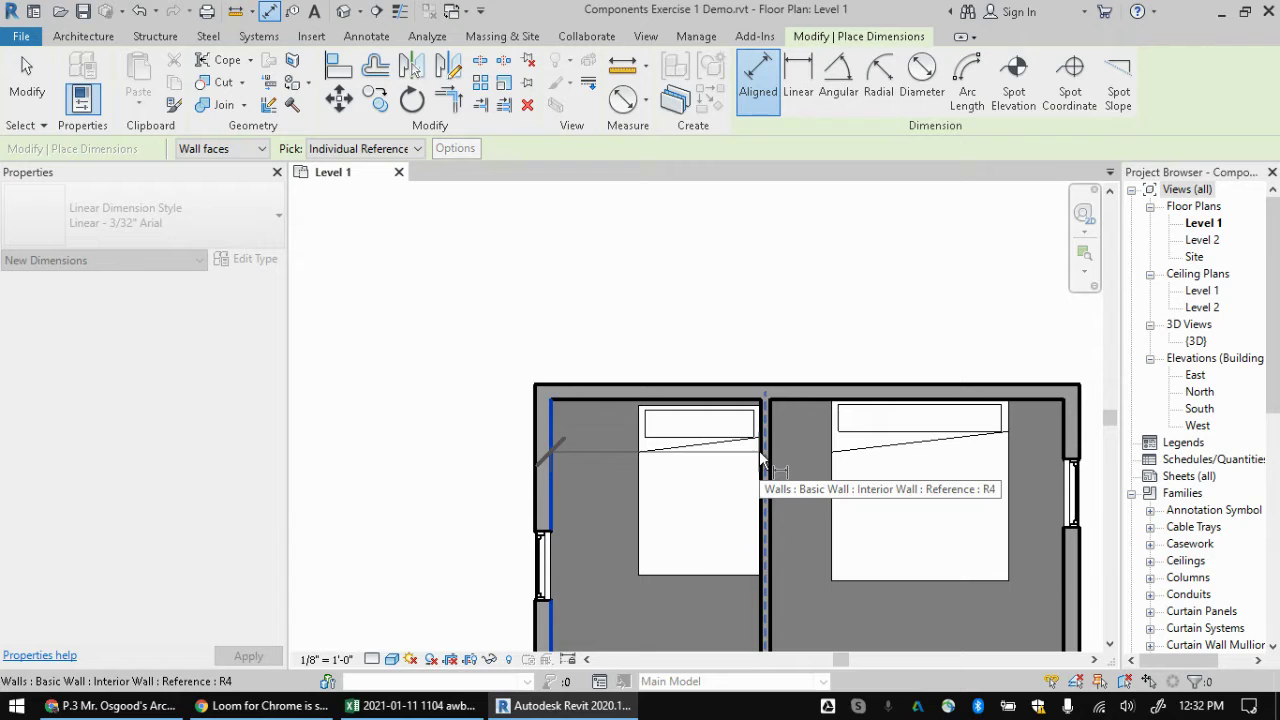
key(Tab)
key(Tab)
key(Tab)
key(Tab)
key(Tab)
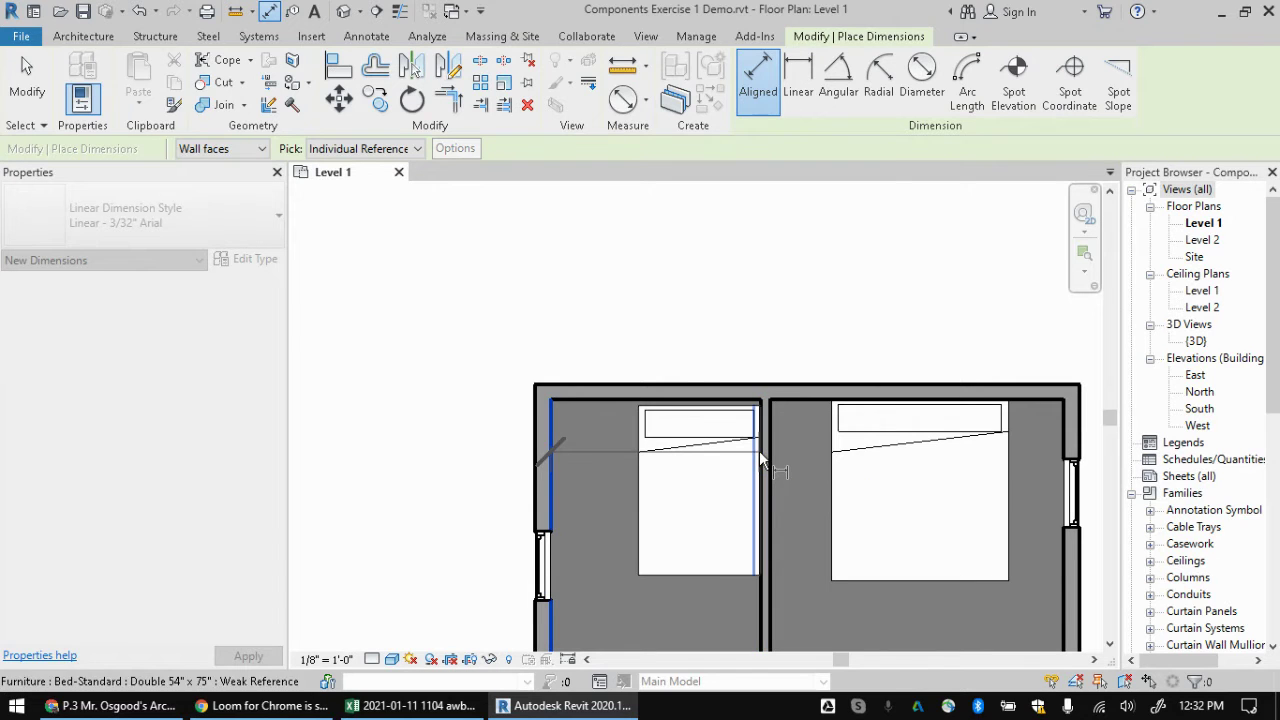
key(Tab)
key(Tab)
key(Tab)
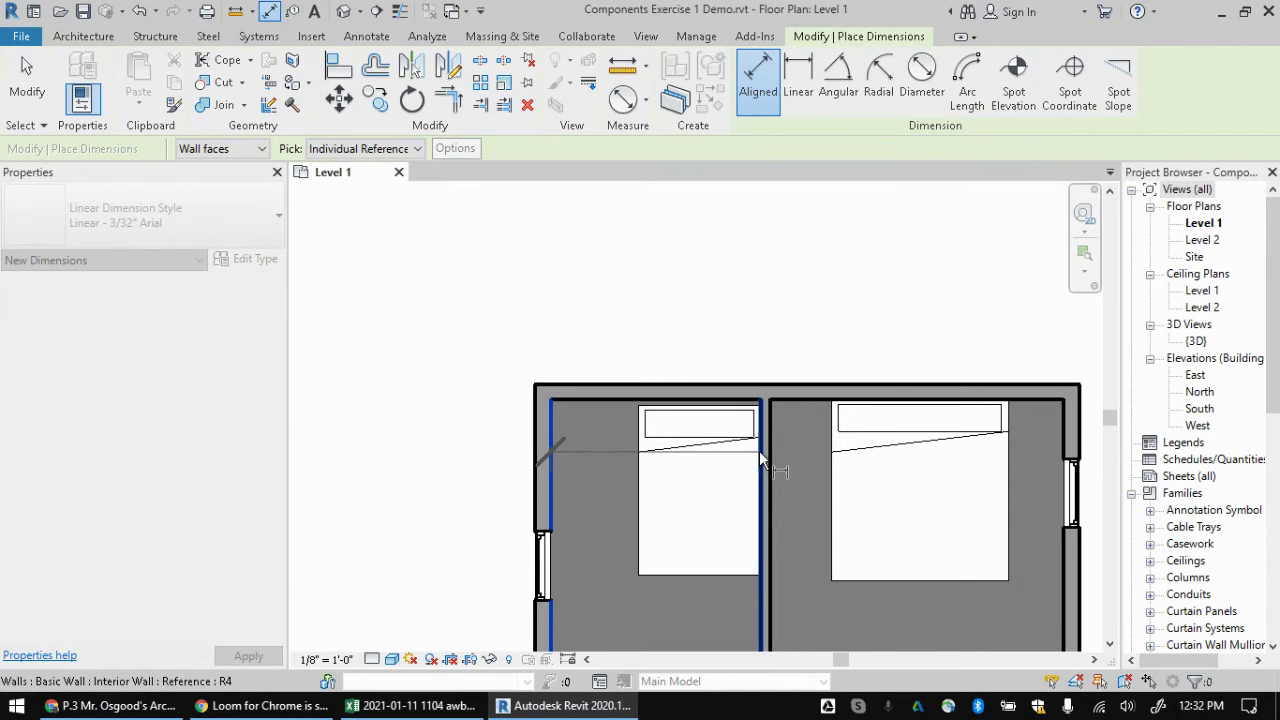
key(Tab)
key(Tab)
key(Tab)
click(759, 450)
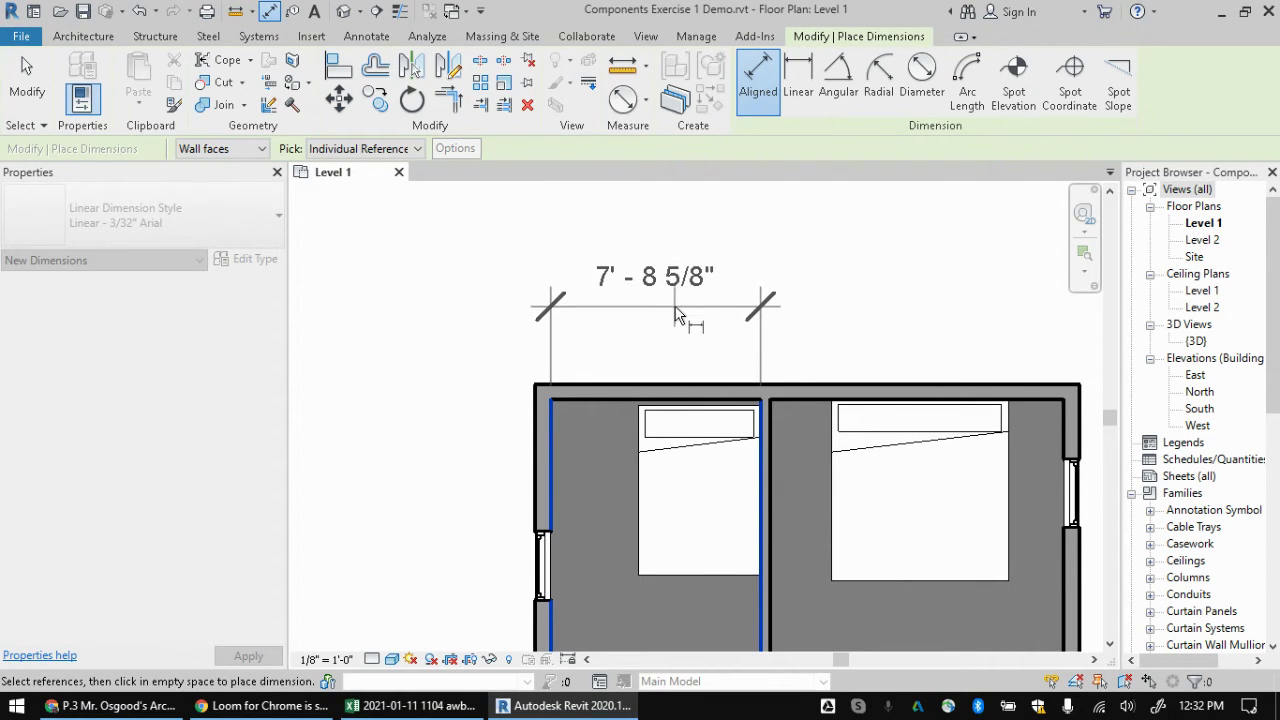
click(667, 301)
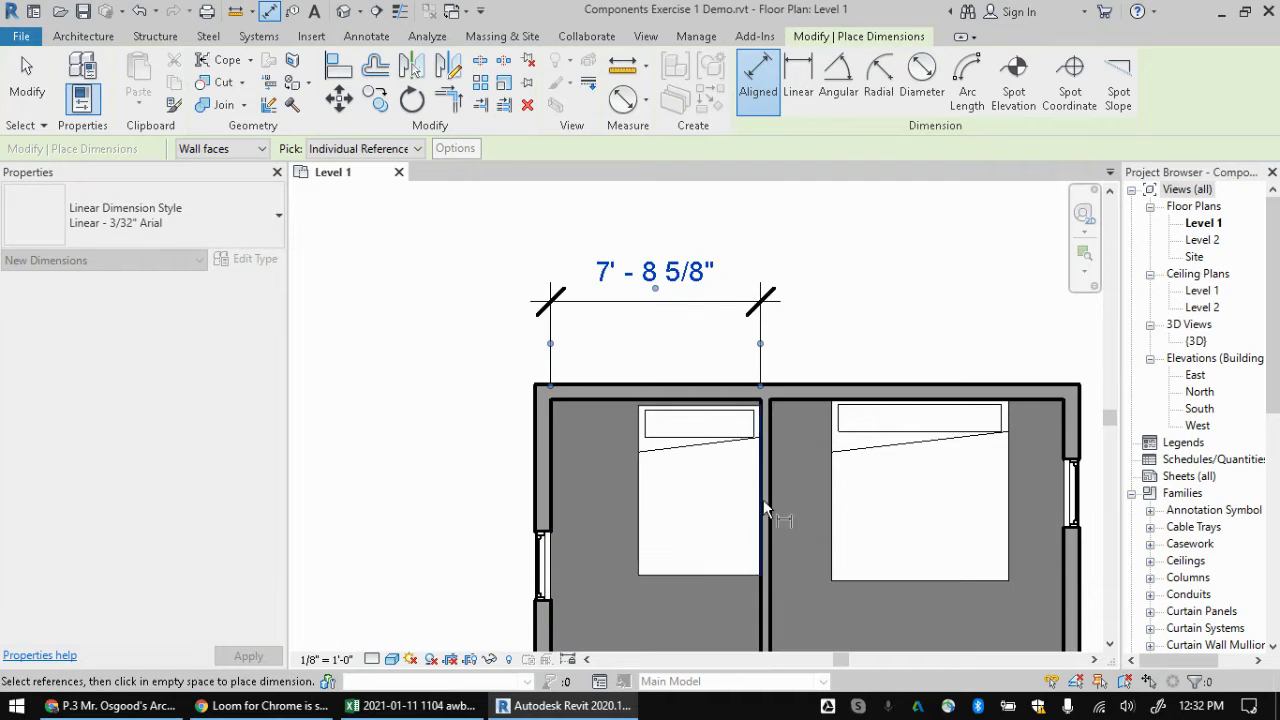
Step: Place a continuous aligned dimension string right of the plan from the upper exterior wall through both right-bedroom window centers to the kitchen's upper exterior wall
middle_drag(929, 407, 776, 473)
scroll(820, 371, down, 2)
scroll(834, 402, down, 2)
scroll(857, 434, up, 1)
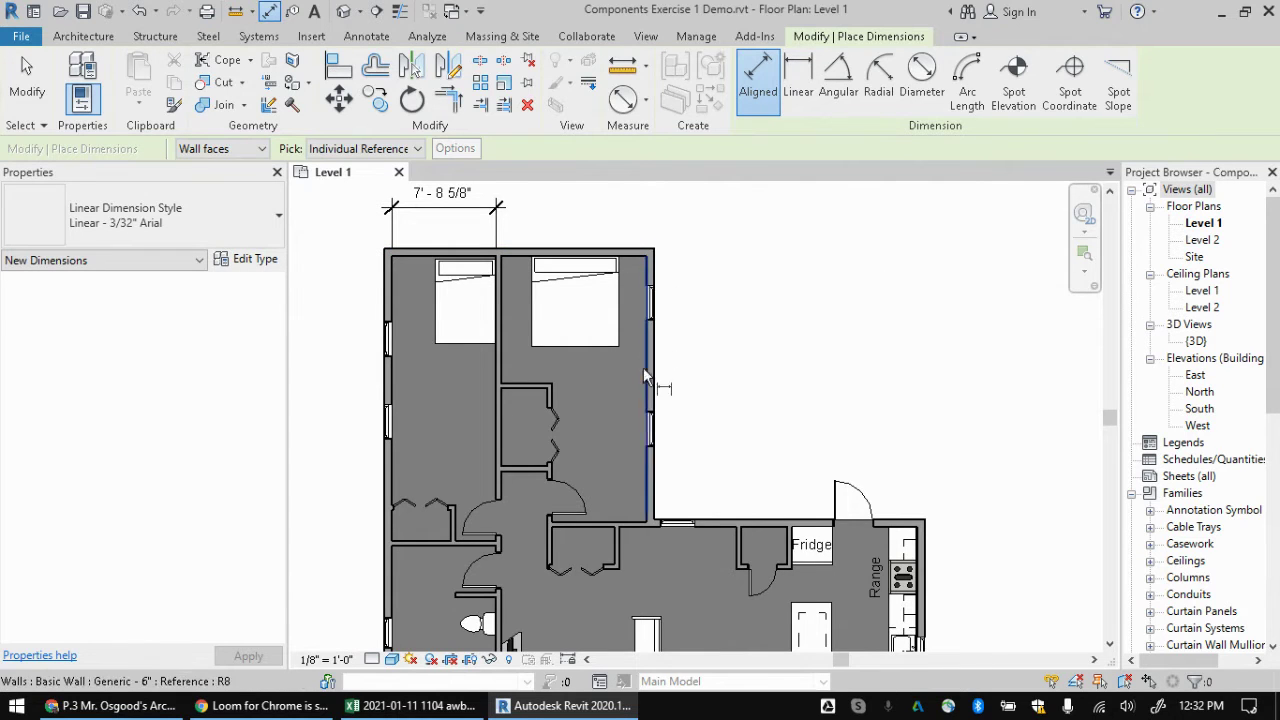
click(635, 253)
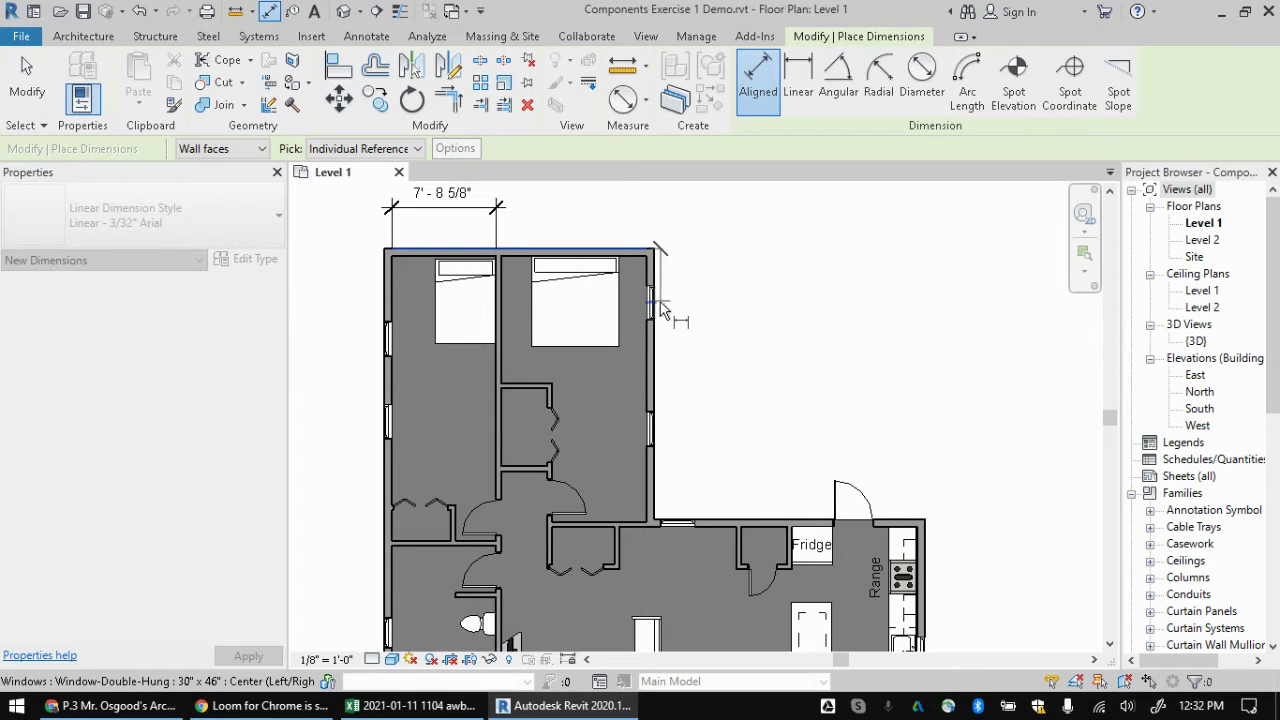
click(657, 304)
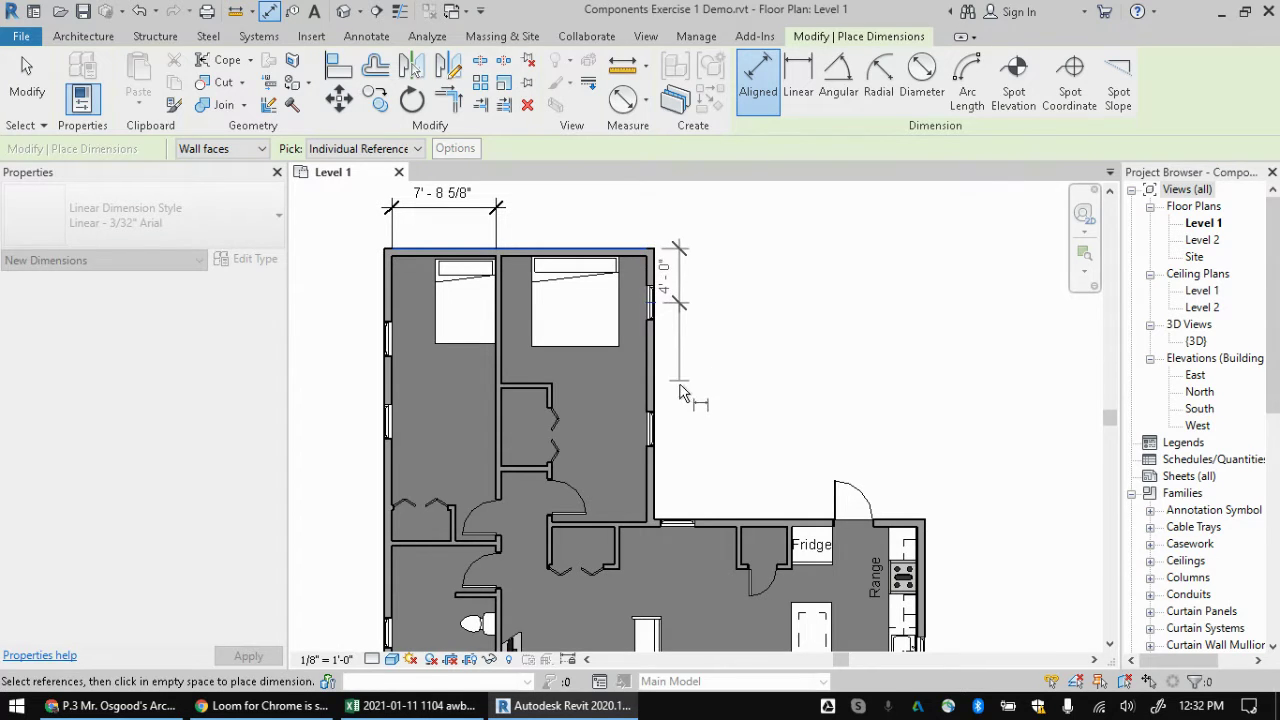
click(657, 432)
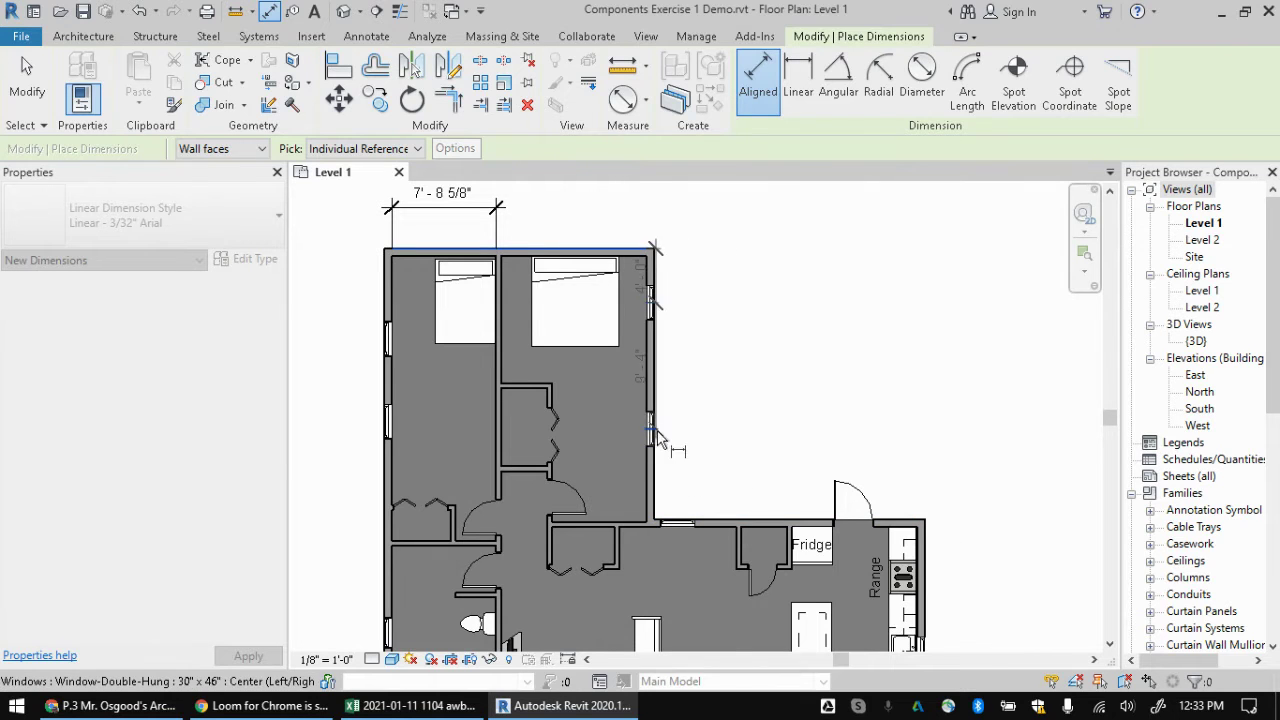
scroll(657, 440, down, 1)
scroll(658, 450, up, 2)
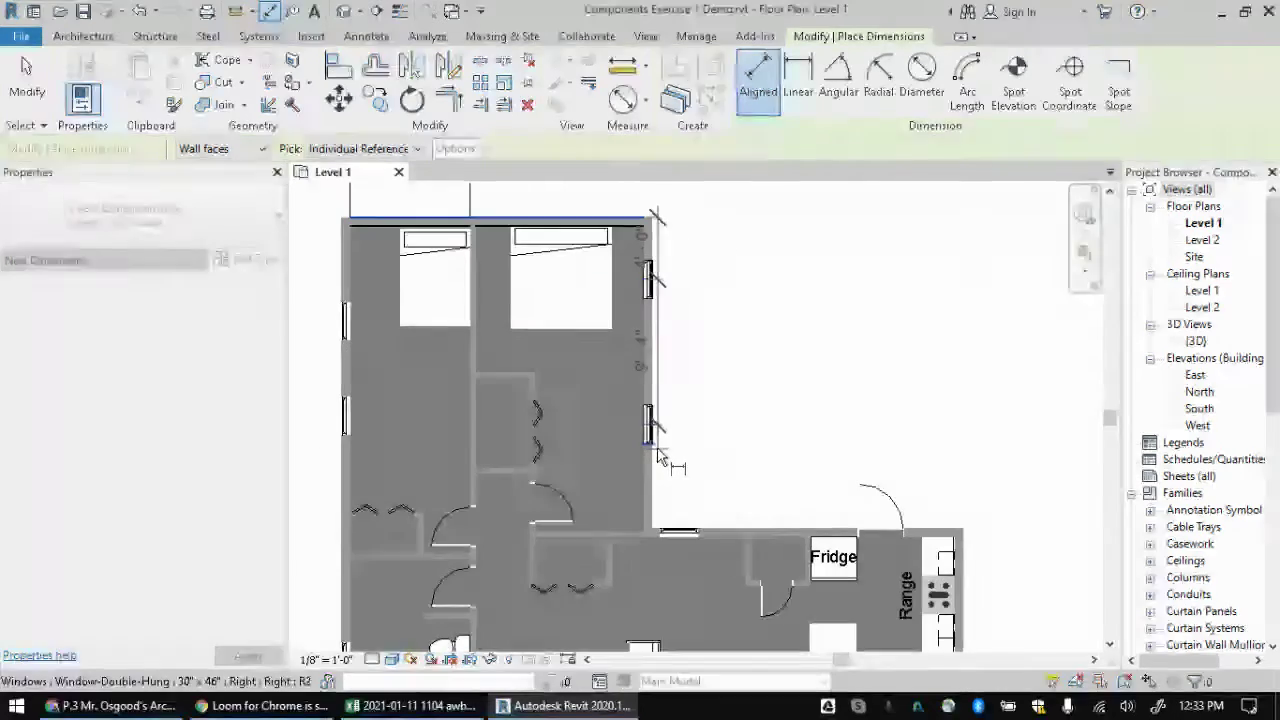
scroll(657, 445, up, 2)
scroll(757, 443, up, 2)
scroll(755, 450, down, 2)
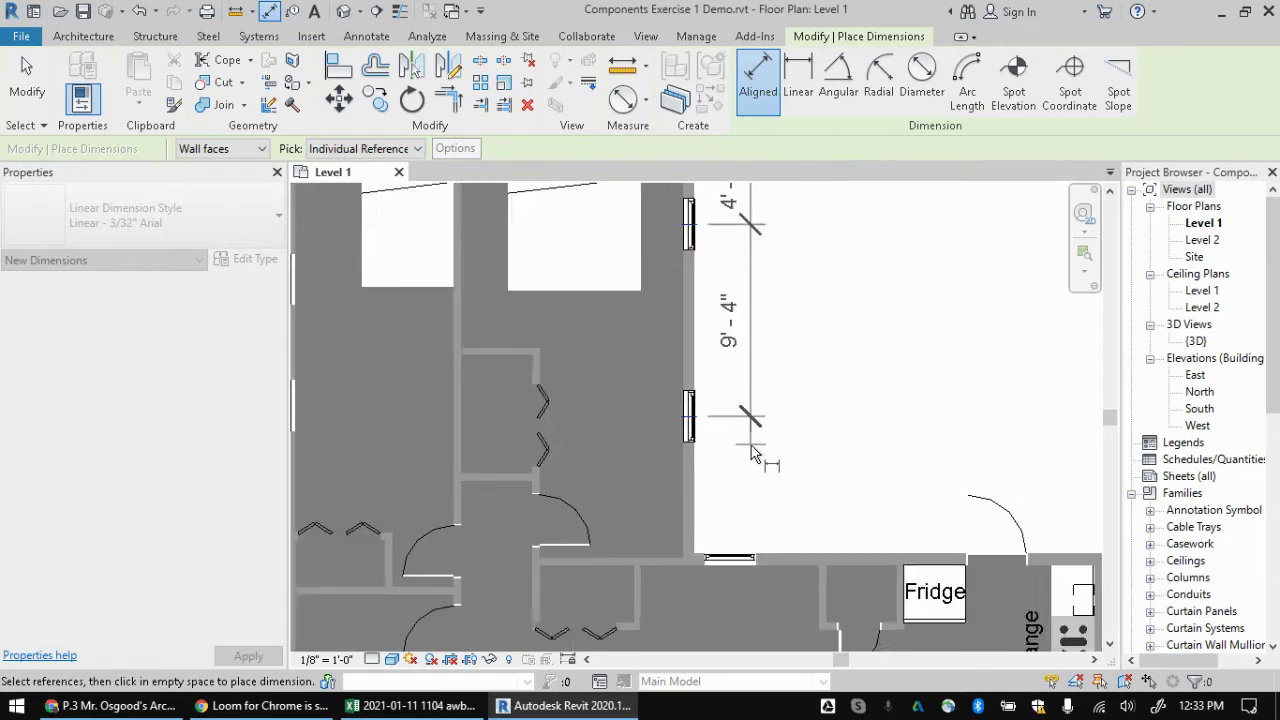
scroll(755, 453, down, 2)
scroll(825, 393, up, 2)
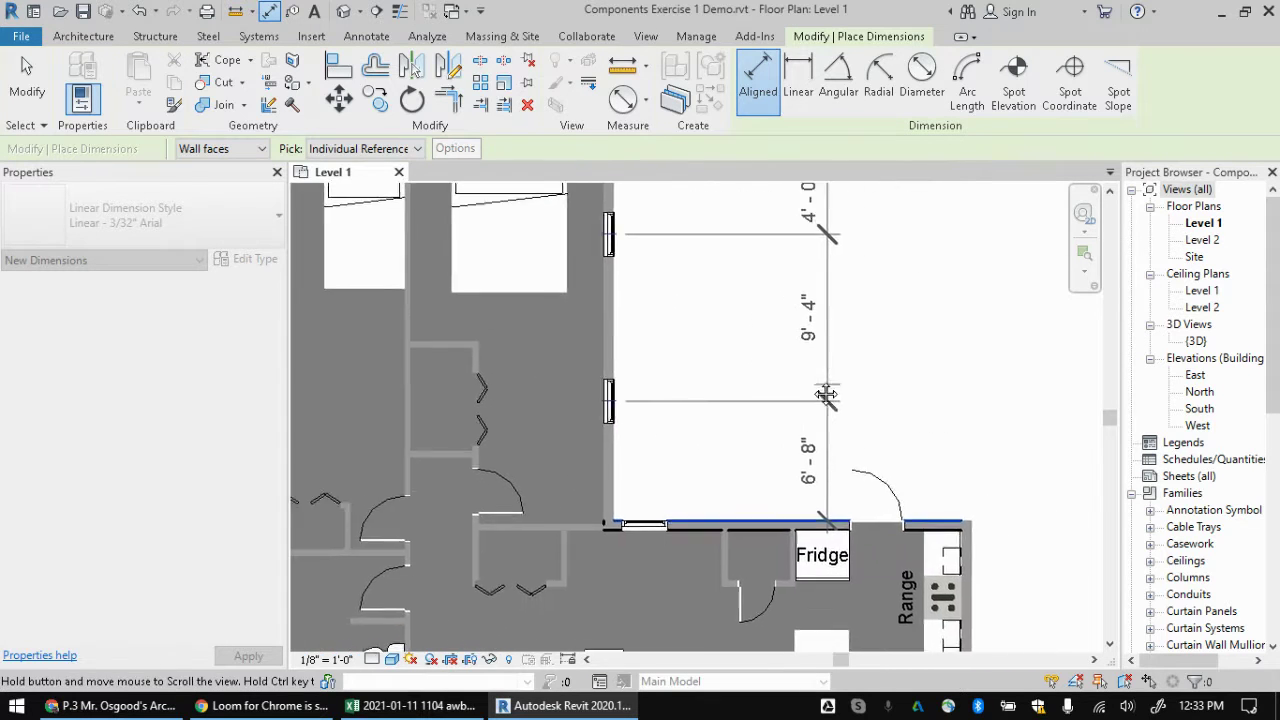
scroll(825, 393, down, 1)
scroll(975, 383, up, 1)
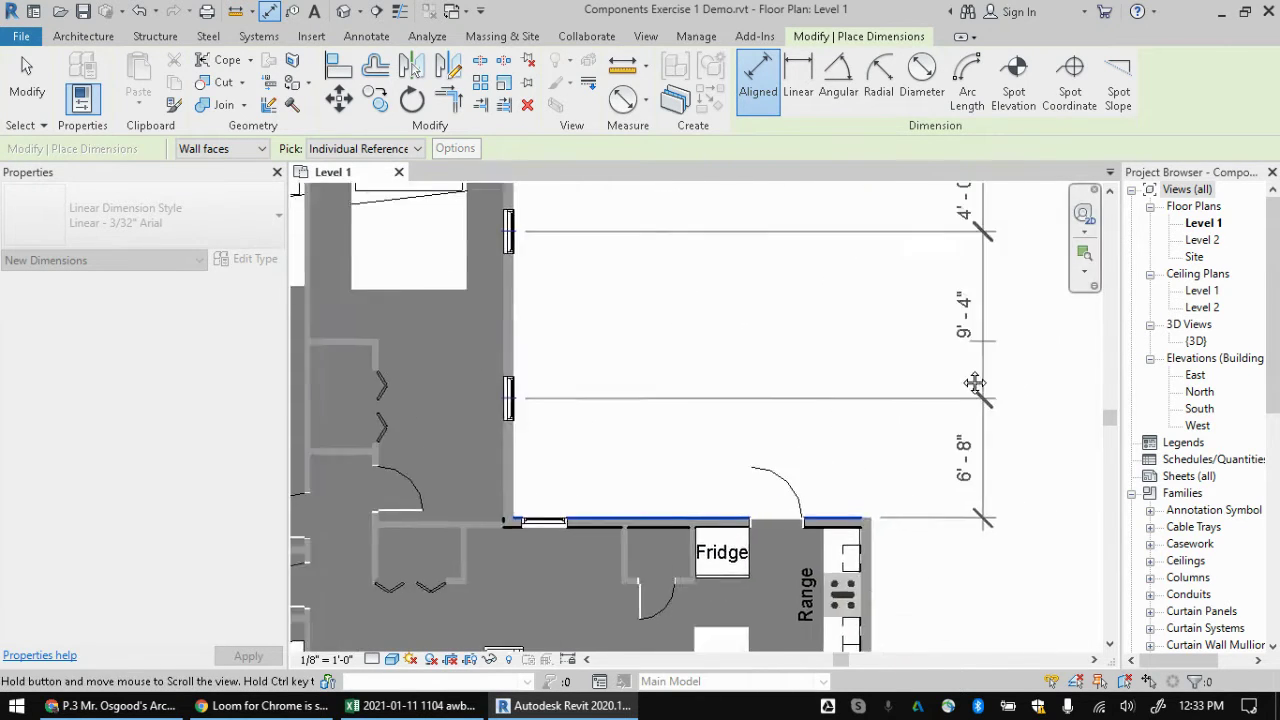
click(975, 383)
middle_drag(975, 383, 908, 428)
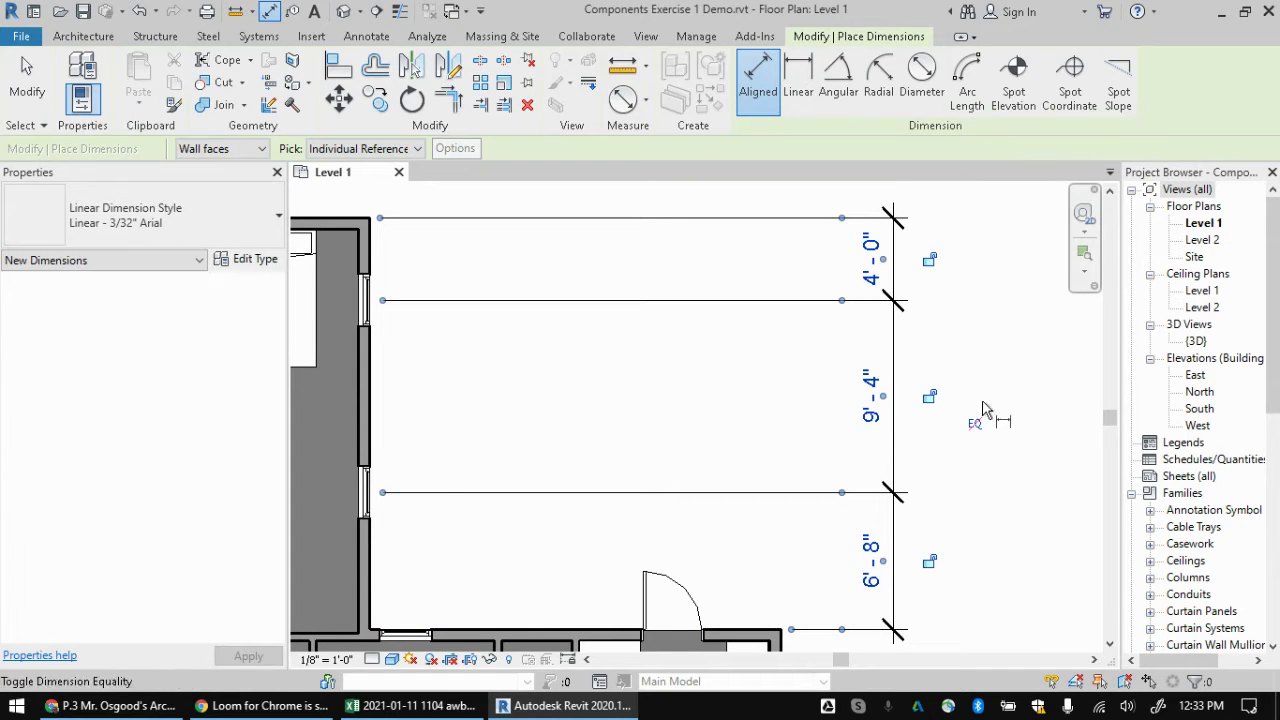
Step: Make the segments of the aligned dimension string beside the right bedroom equal so that its windows space evenly
scroll(1003, 443, up, 1)
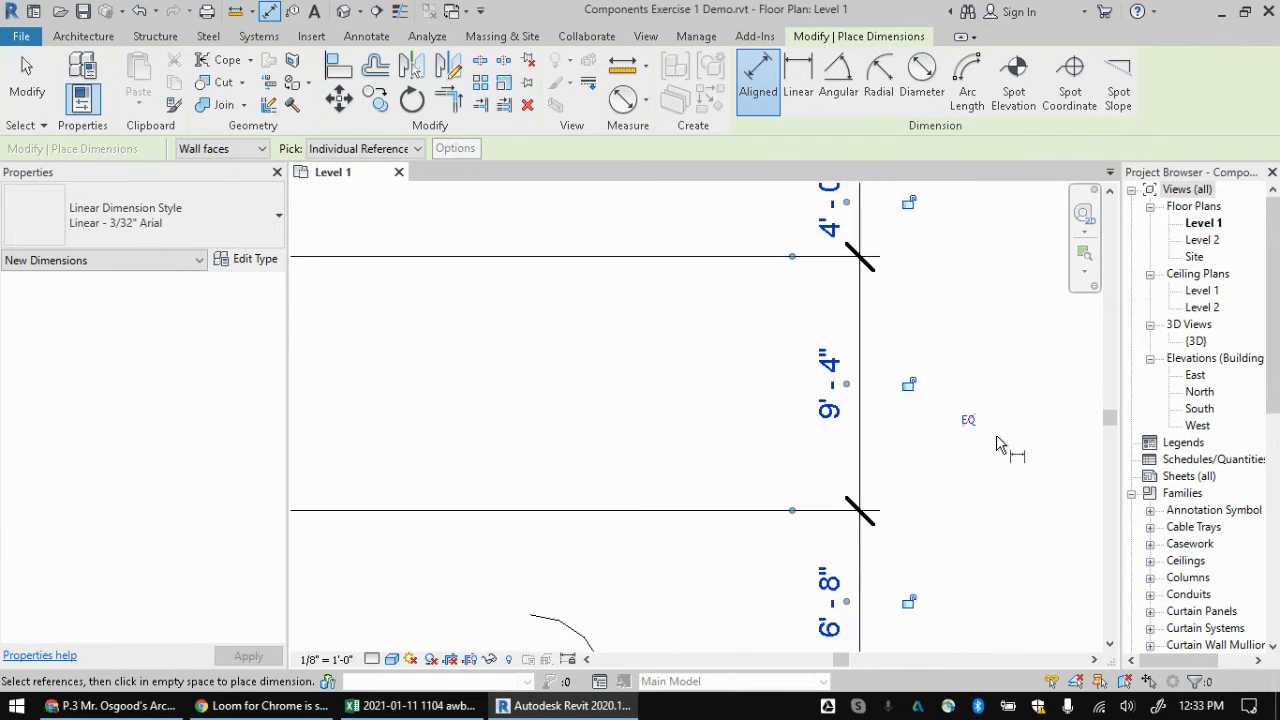
scroll(980, 434, down, 2)
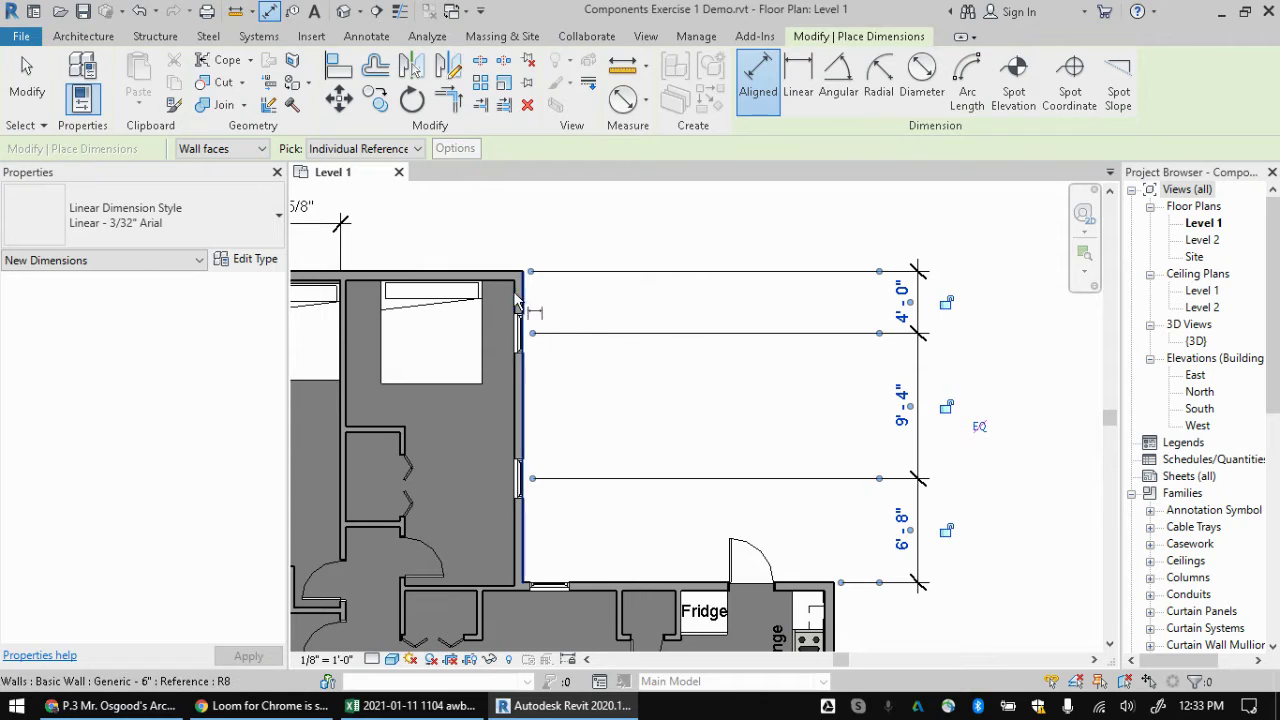
click(978, 427)
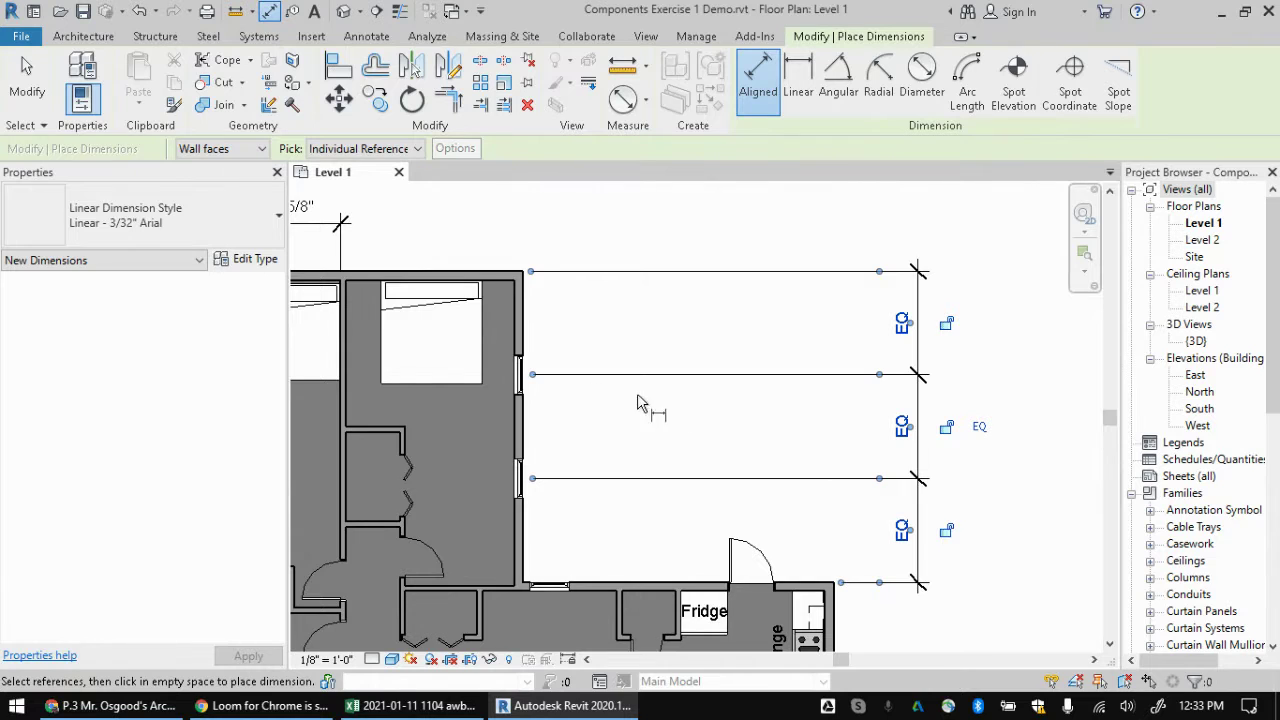
scroll(860, 412, down, 3)
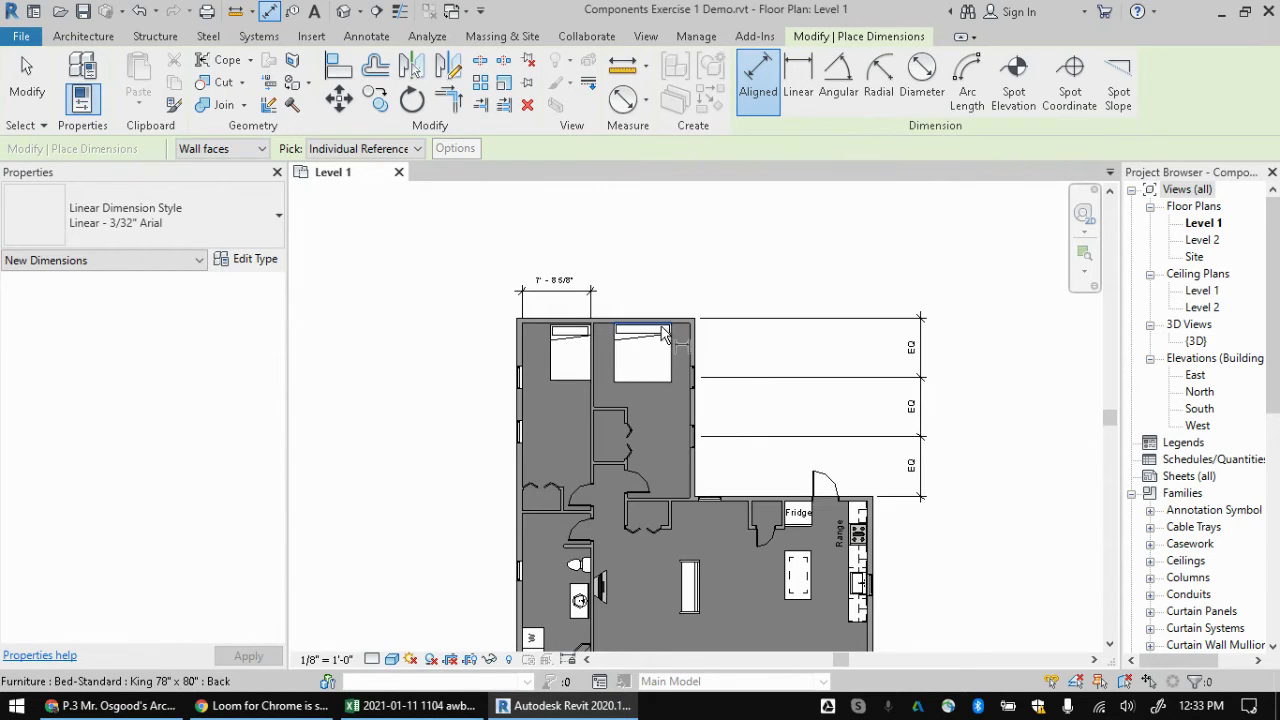
key(Escape)
Step: Test the equality constraint by moving the upper exterior wall outward to 20'-0", then 25'-6" from the closet wall
click(625, 321)
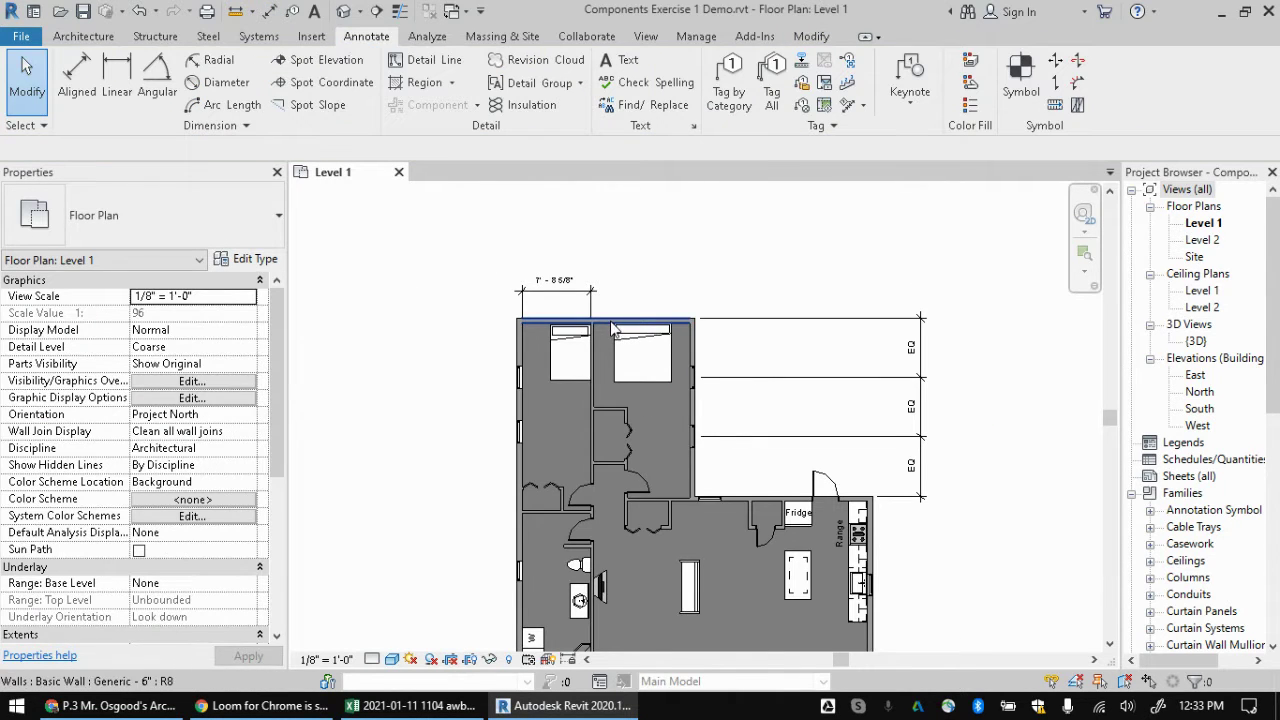
drag(611, 275, 606, 230)
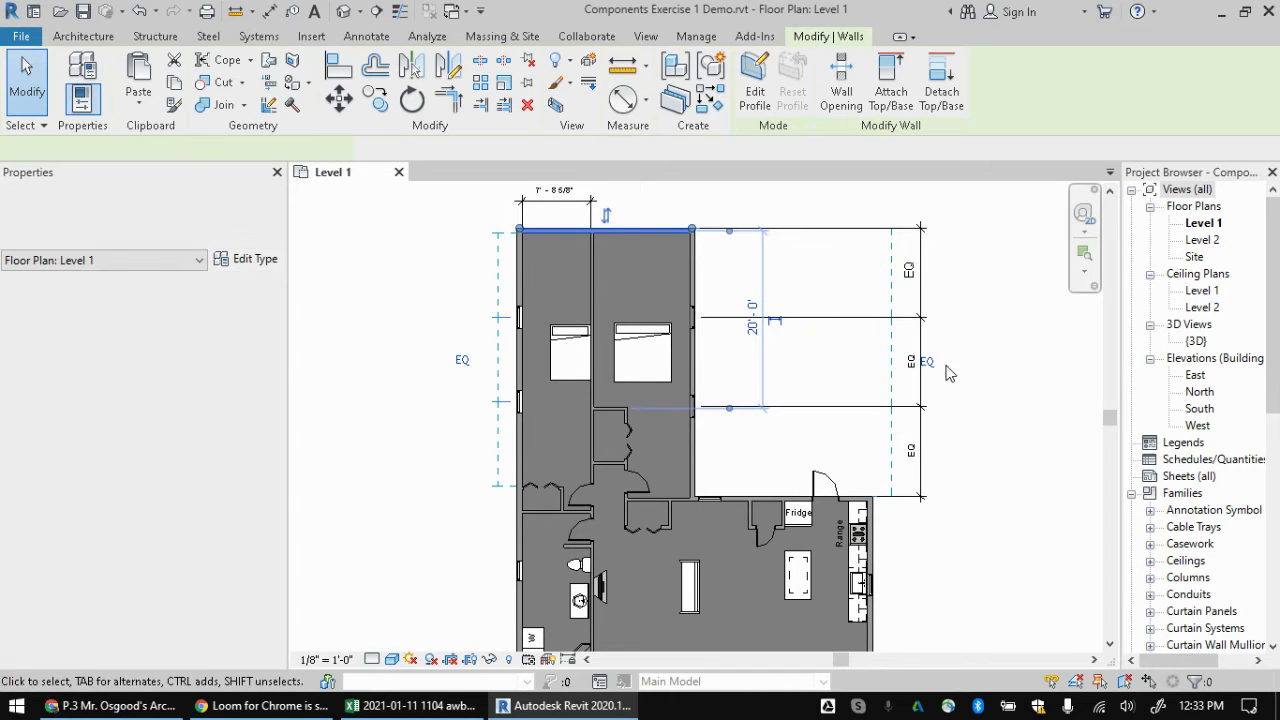
click(653, 232)
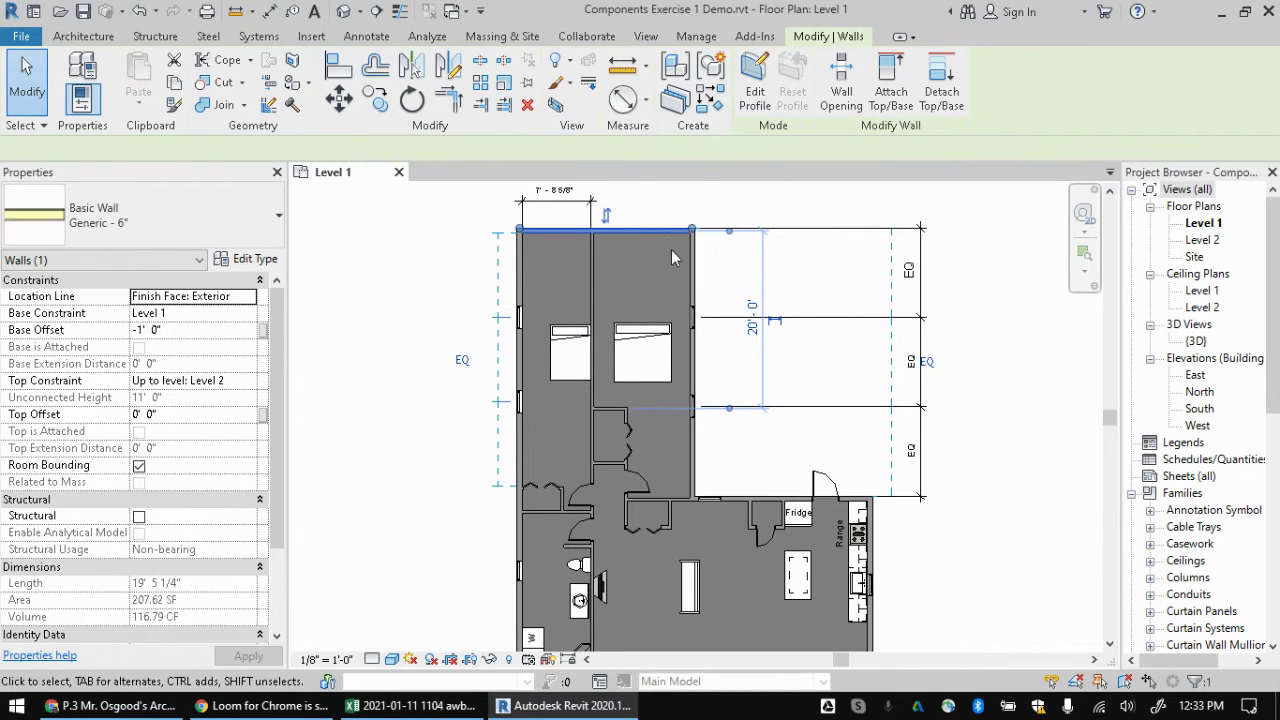
drag(653, 233, 656, 186)
scroll(656, 204, up, 2)
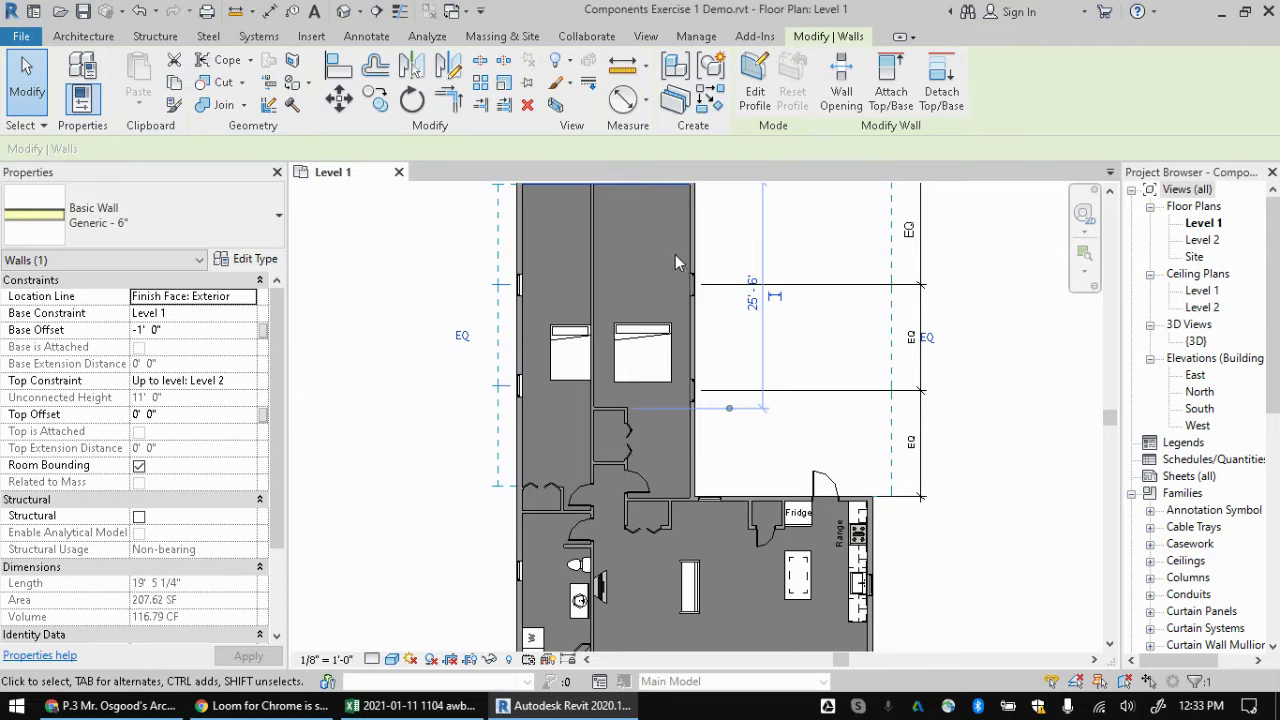
scroll(675, 254, up, 1)
scroll(720, 290, down, 3)
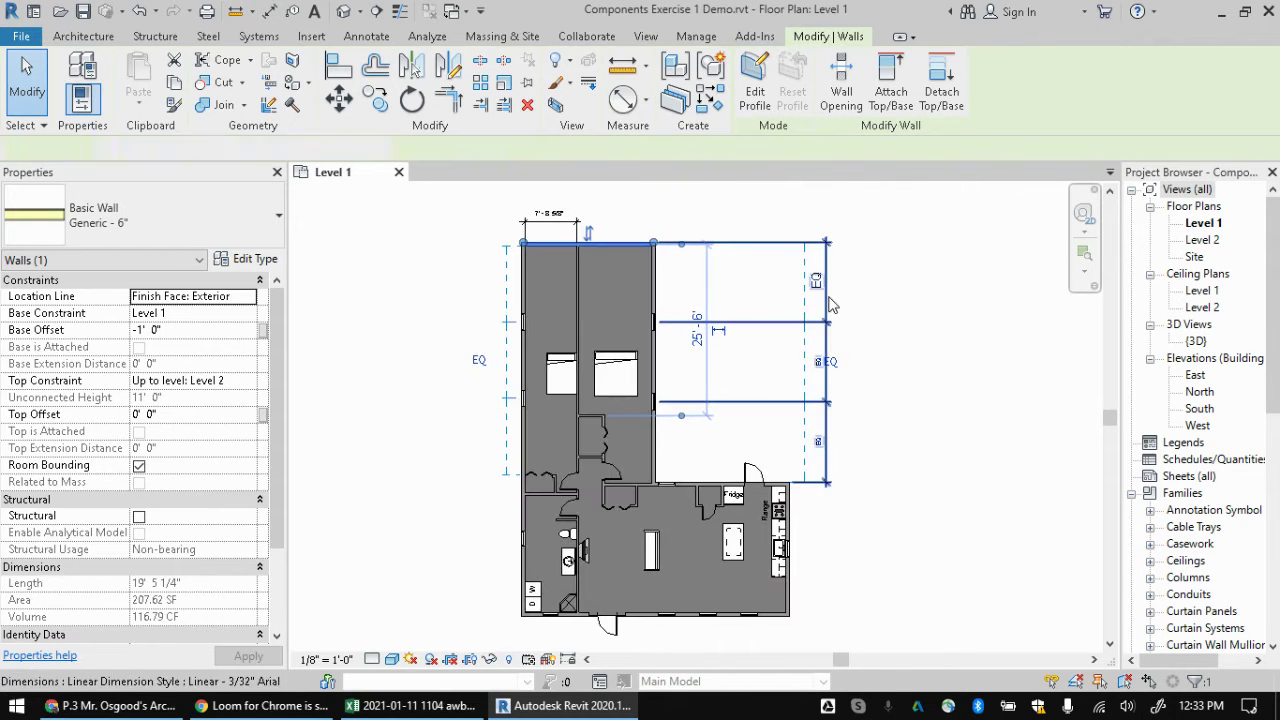
Step: Delete the EQ dimension string and unconstrain its elements, try moving the upper exterior wall down, and restore the string
click(826, 420)
key(Delete)
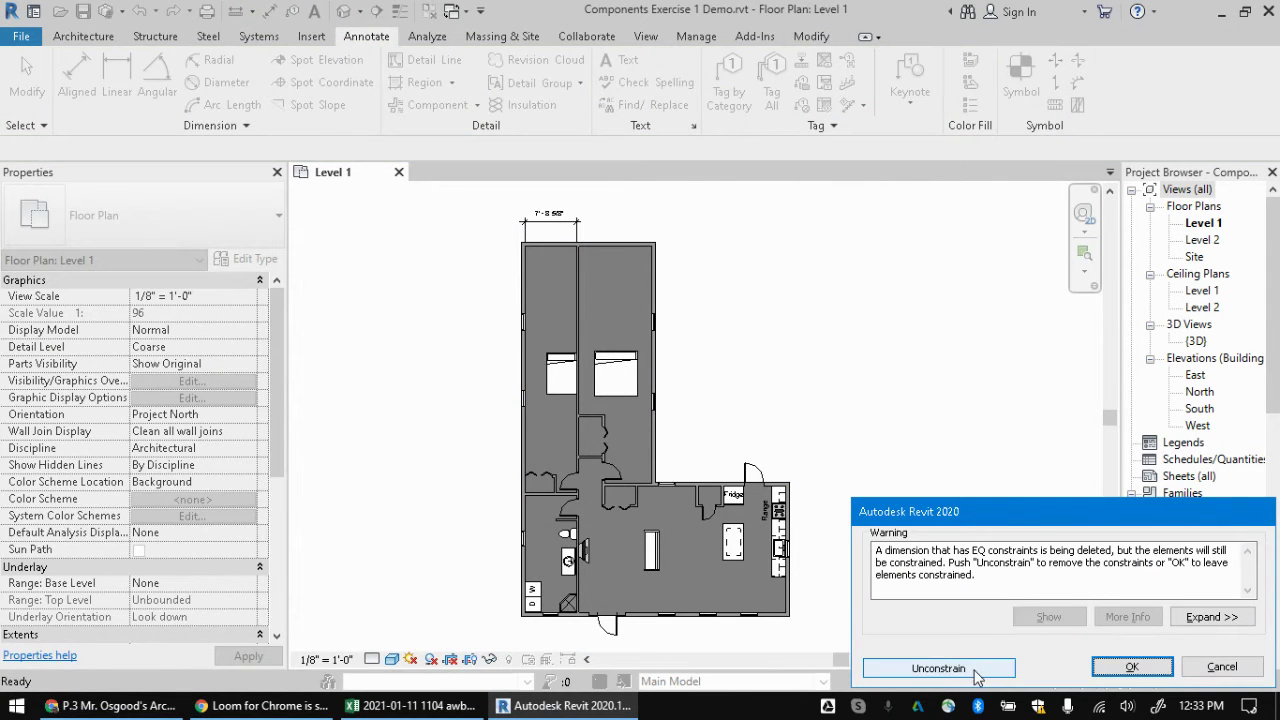
click(928, 668)
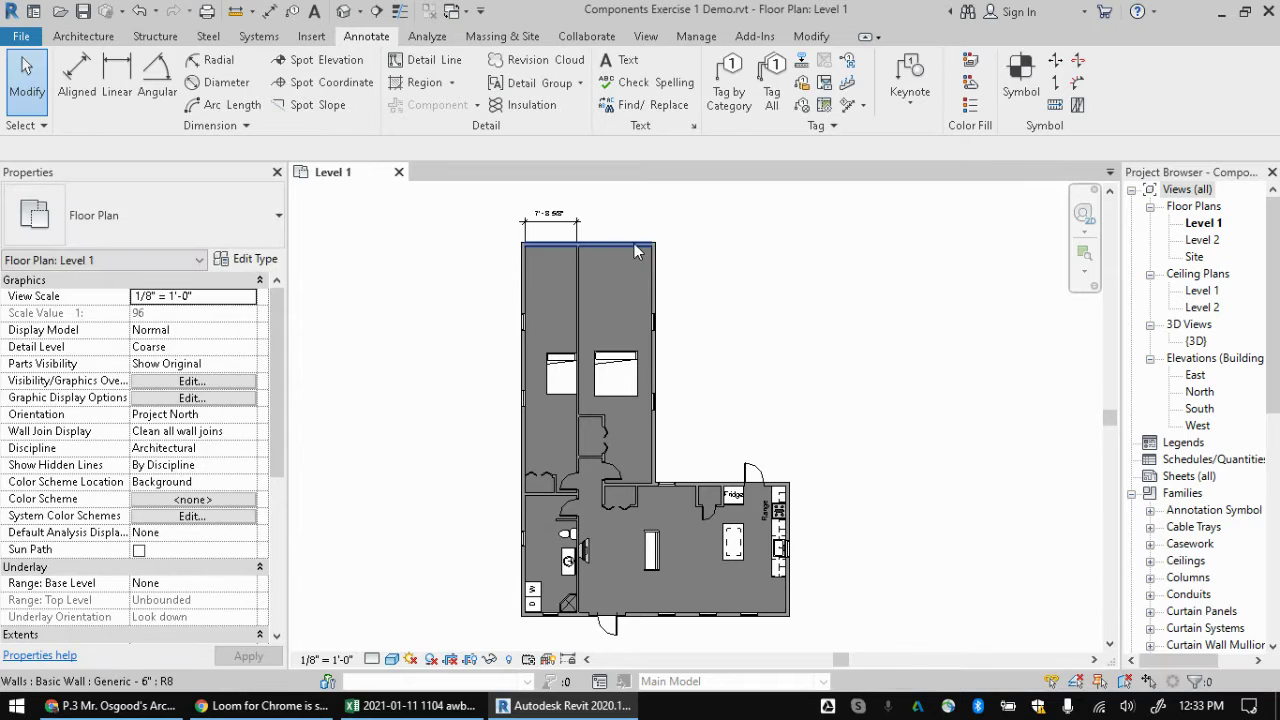
mouse_move(631, 311)
mouse_down()
mouse_move(625, 330)
mouse_move(619, 301)
mouse_up()
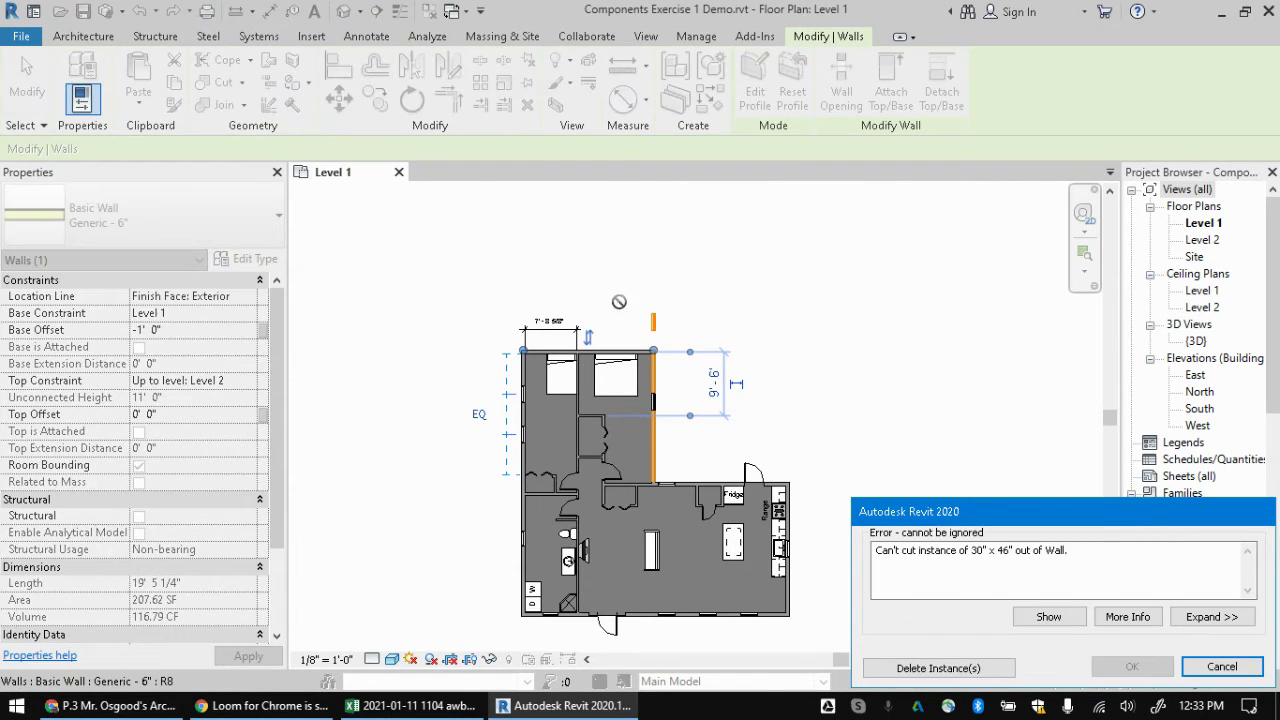
key(Escape)
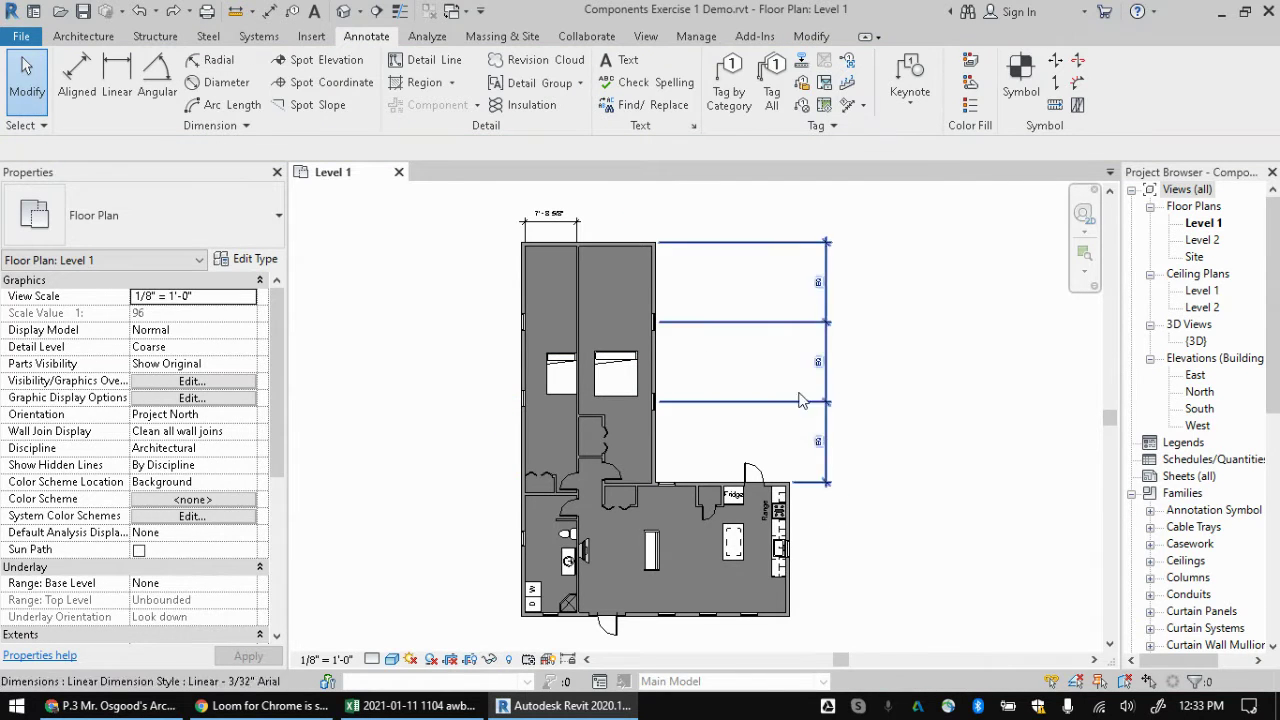
Step: Delete the EQ dimension string right of the bedrooms while leaving its elements constrained
click(751, 322)
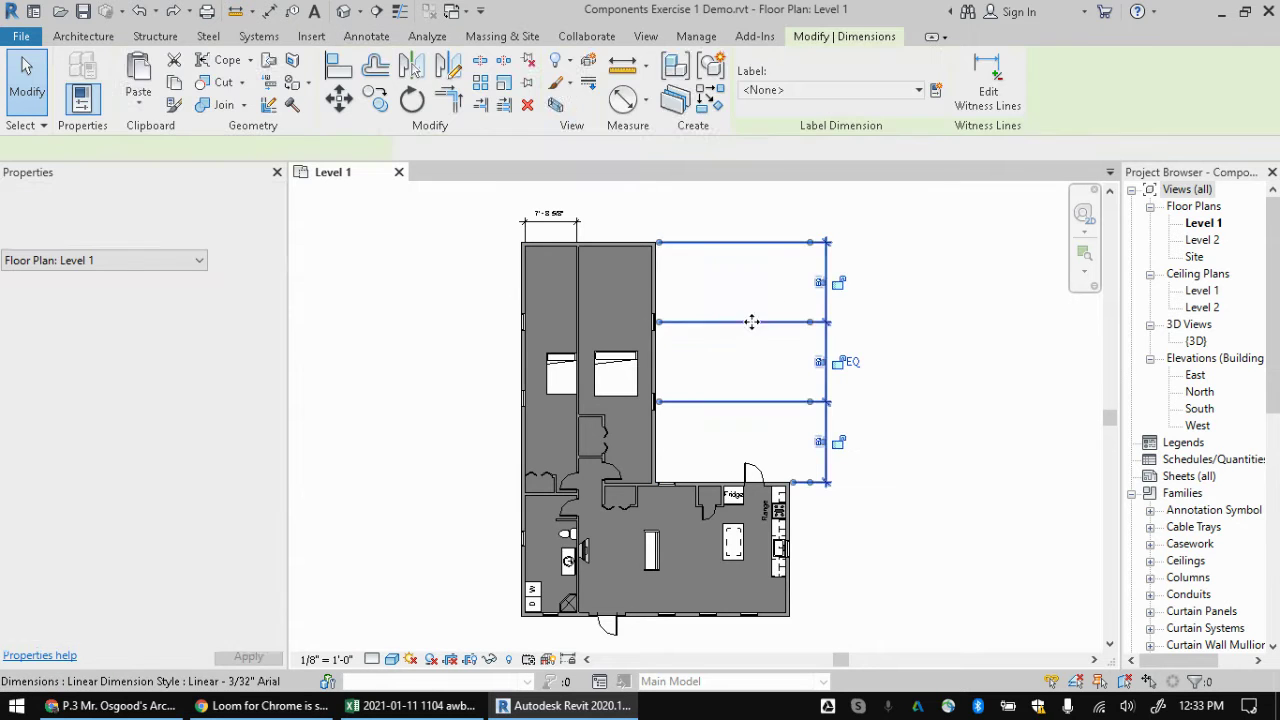
key(Delete)
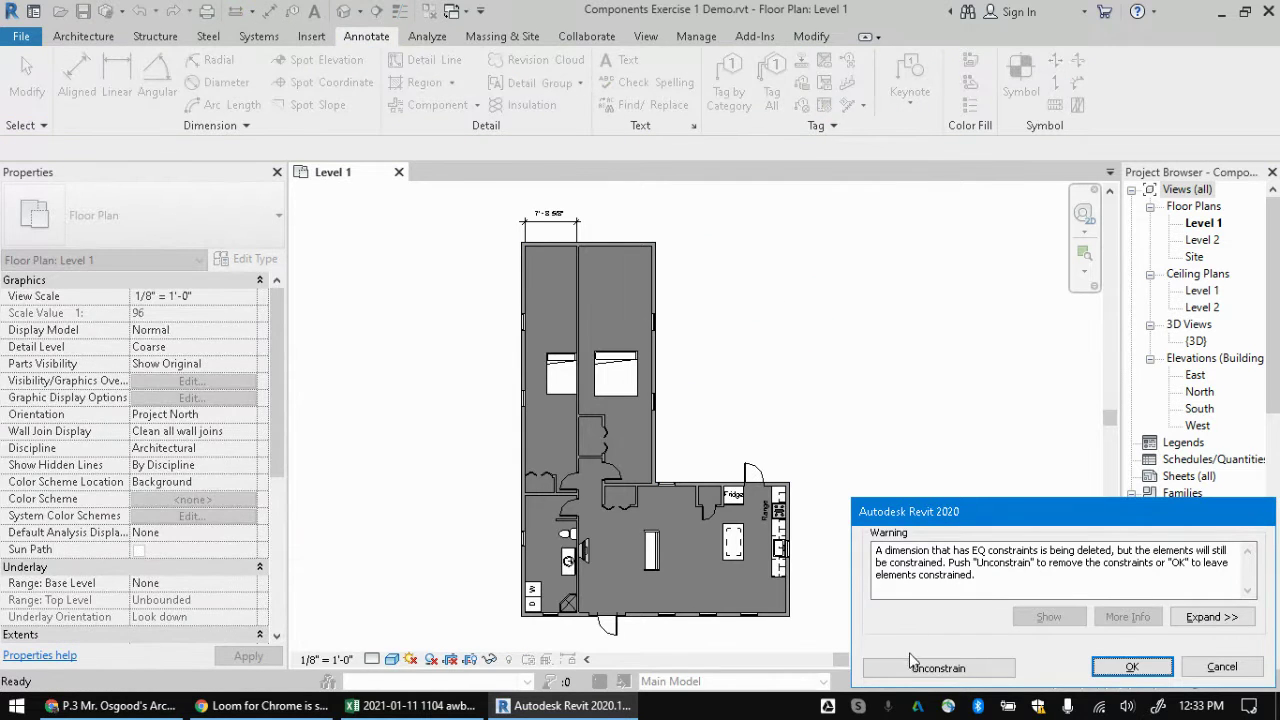
click(1130, 667)
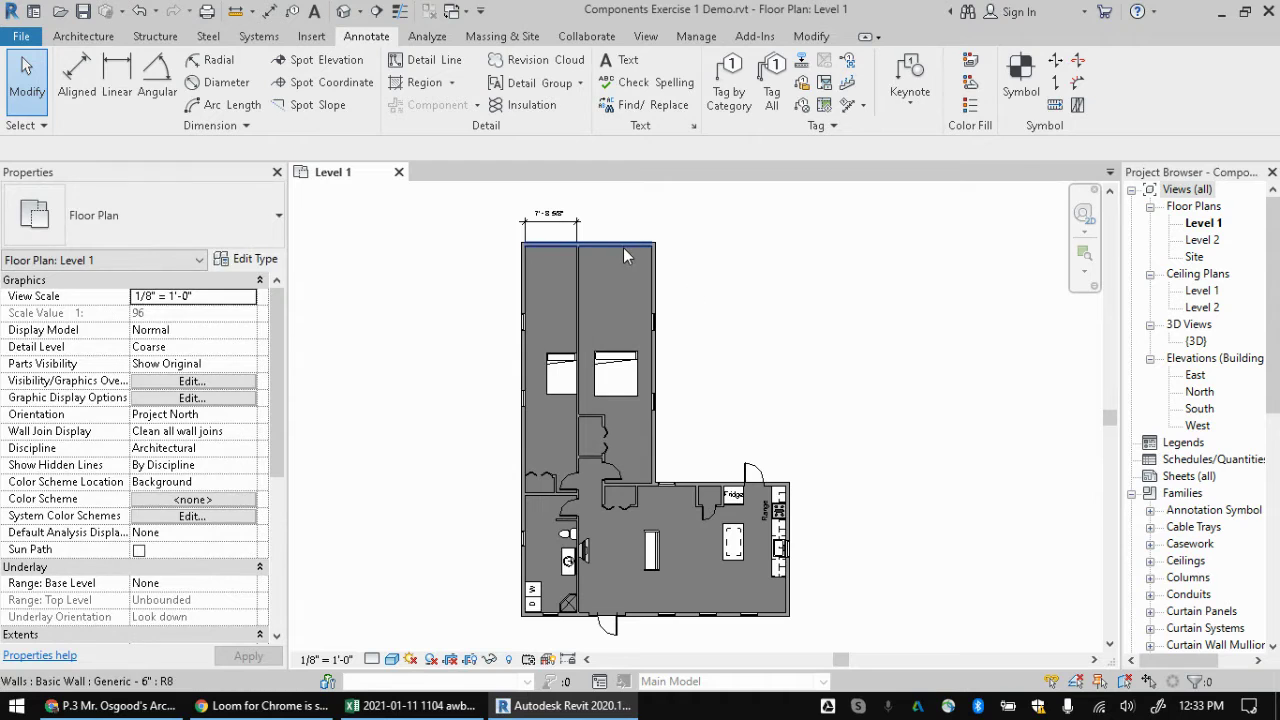
Step: Move the upper exterior wall down to 15'-6" from the closet wall to check the retained window equality
click(627, 306)
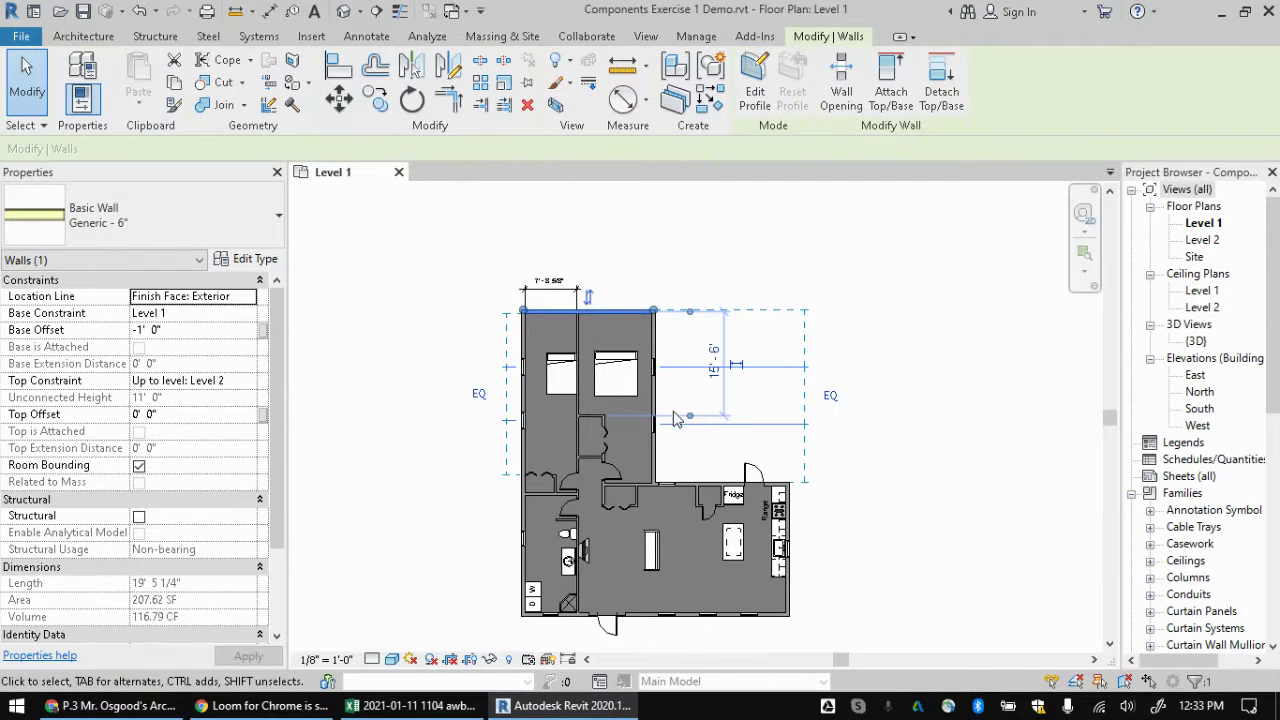
scroll(788, 370, up, 2)
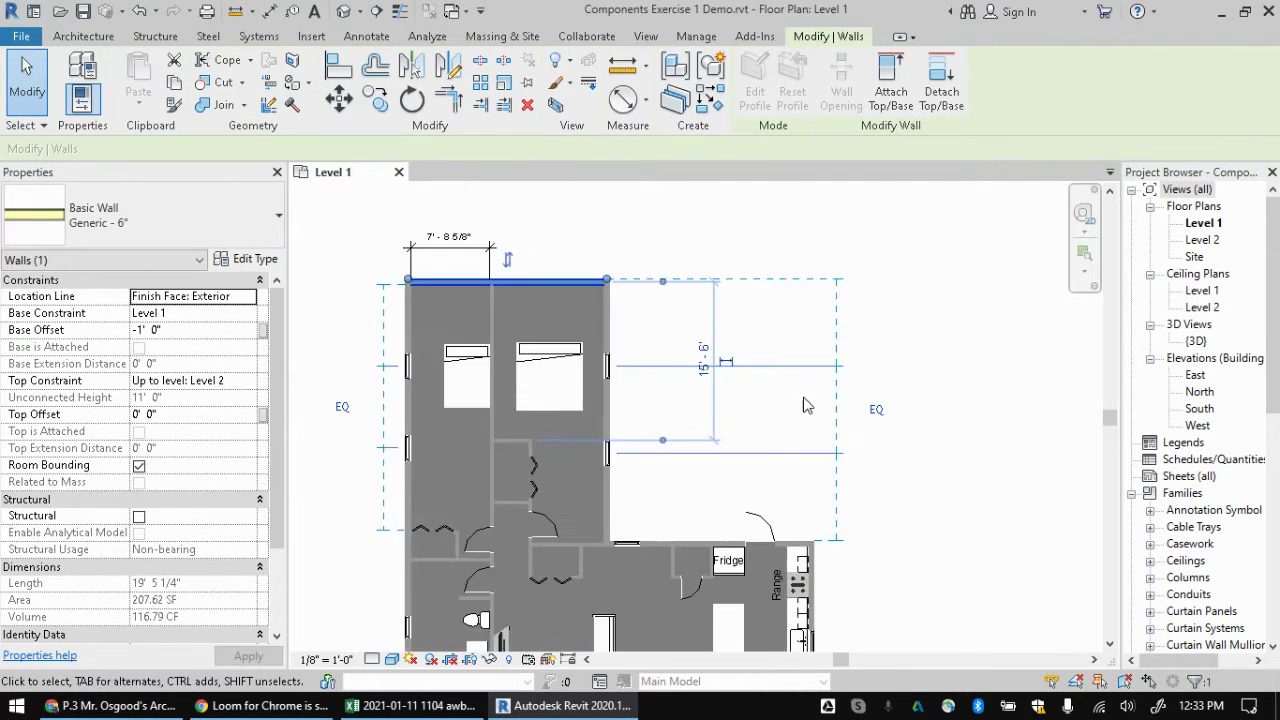
scroll(808, 400, down, 1)
click(615, 278)
Step: Inspect the aligned dimension above the left bedroom and the double bed, and delete that dimension
click(537, 282)
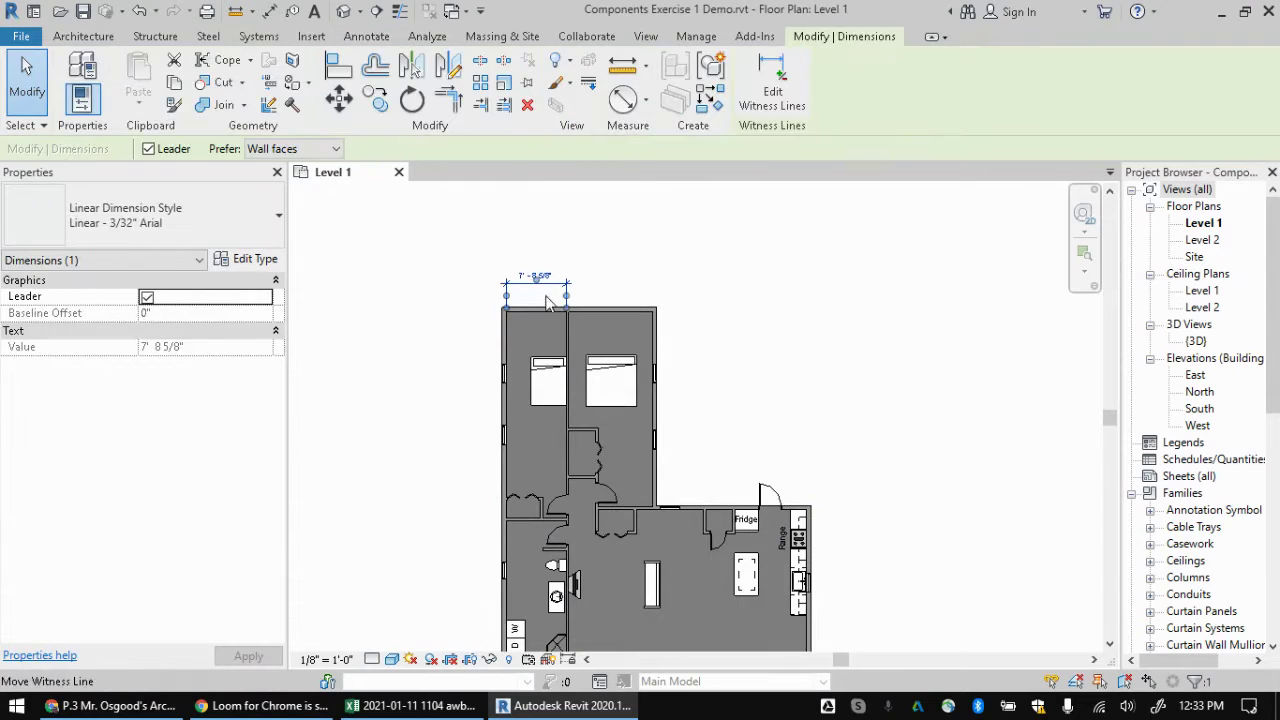
scroll(552, 292, up, 2)
scroll(558, 296, up, 2)
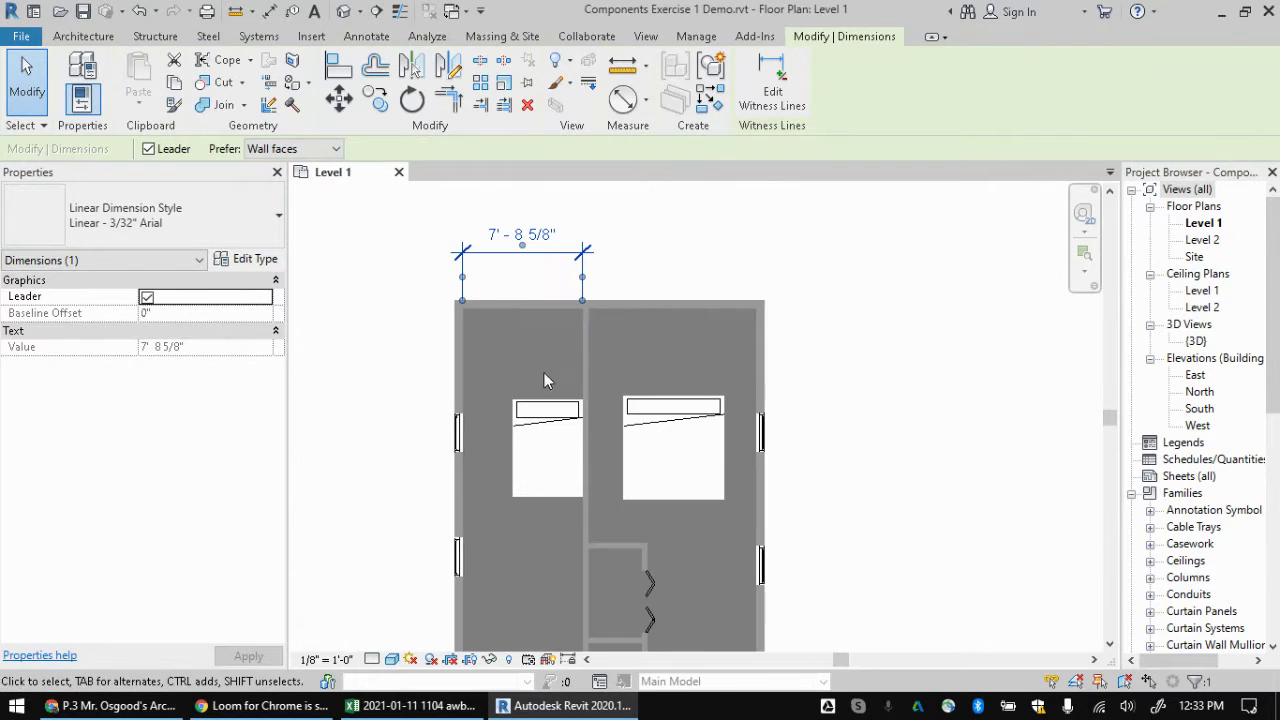
click(686, 241)
click(512, 435)
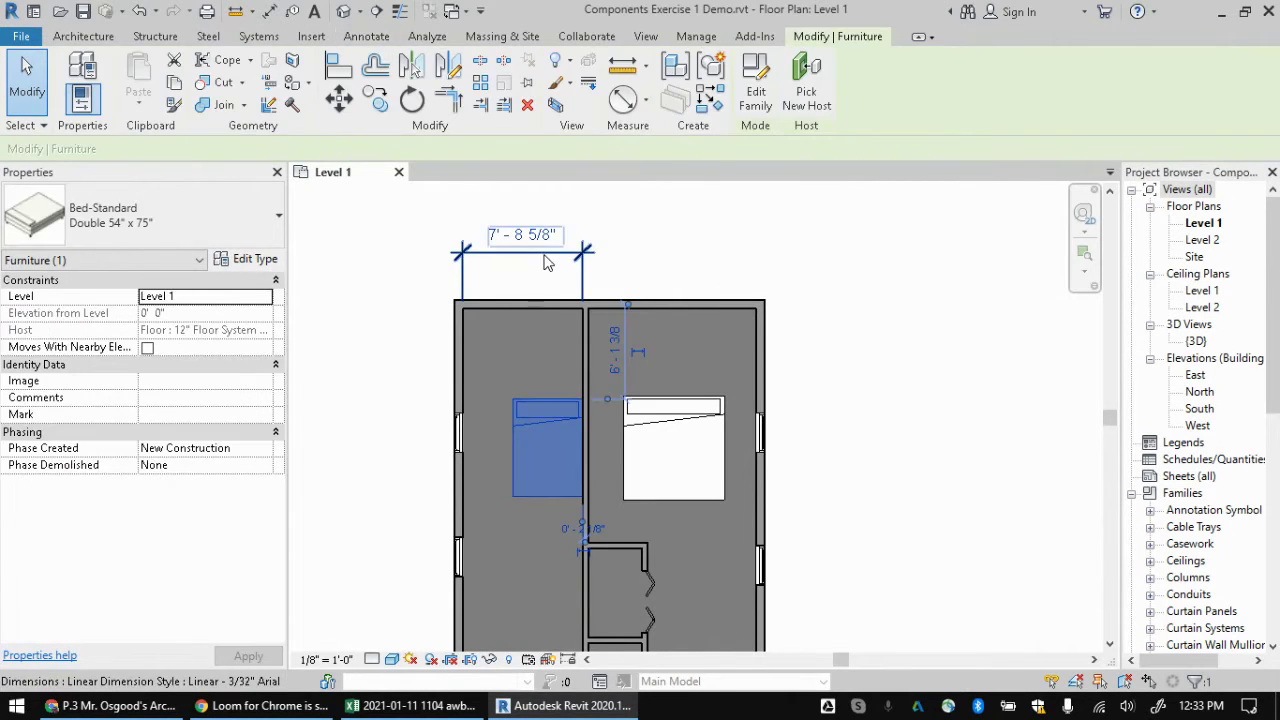
click(540, 256)
key(Delete)
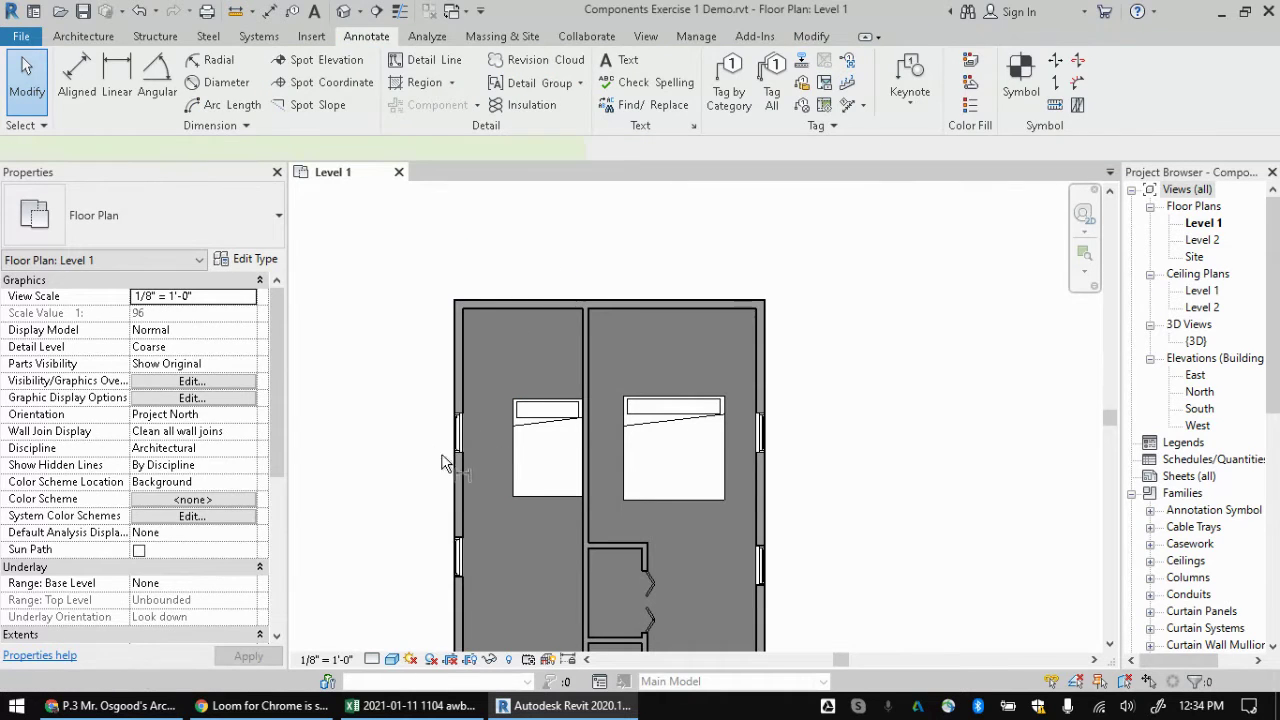
Step: Place an aligned dimension from the left exterior wall's inner face to the double bed's left edge above the plan, and lock it
key(d)
key(i)
click(461, 383)
click(513, 430)
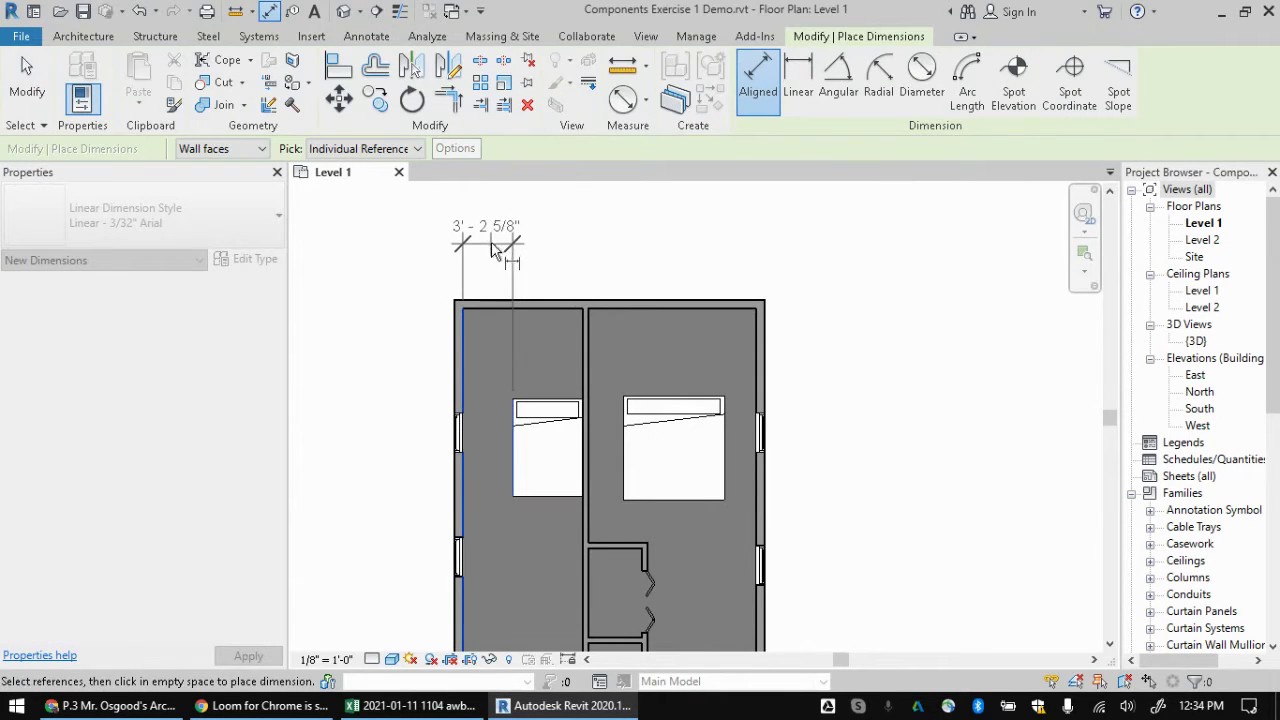
click(495, 234)
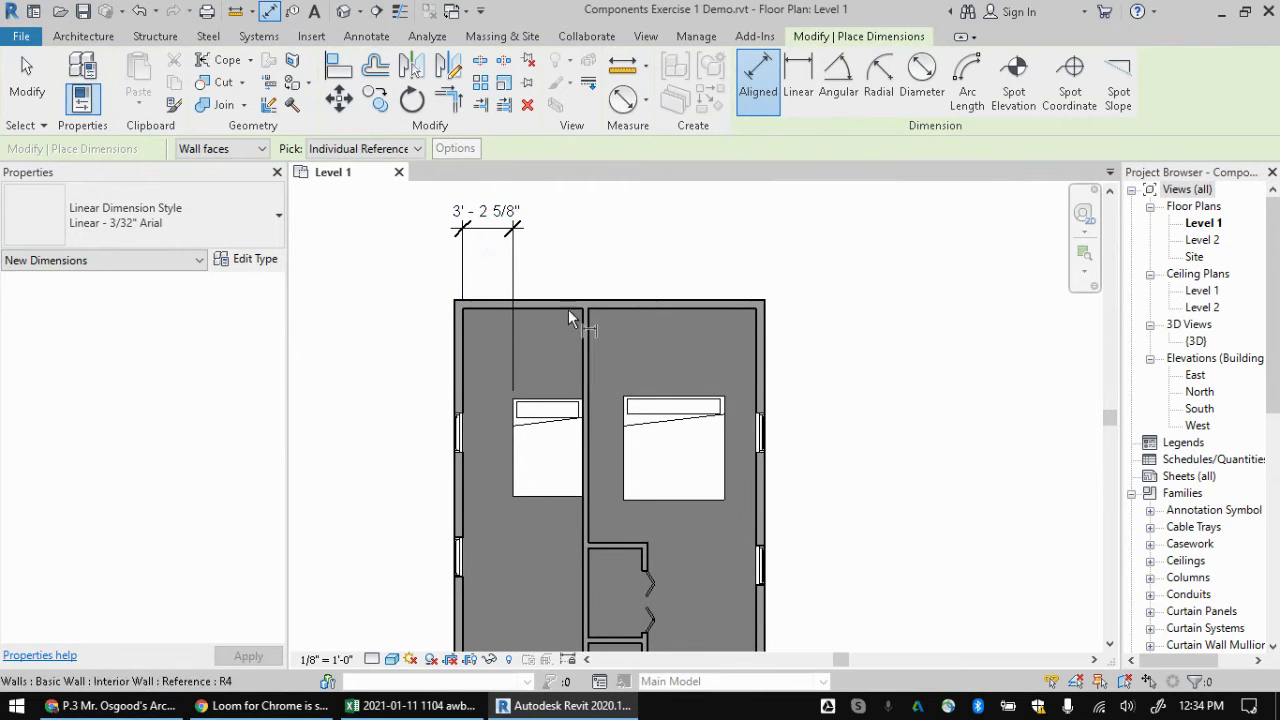
key(Escape)
Step: Test the locked dimension by moving the double bed up and down, ending with its head at the upper exterior wall
click(555, 448)
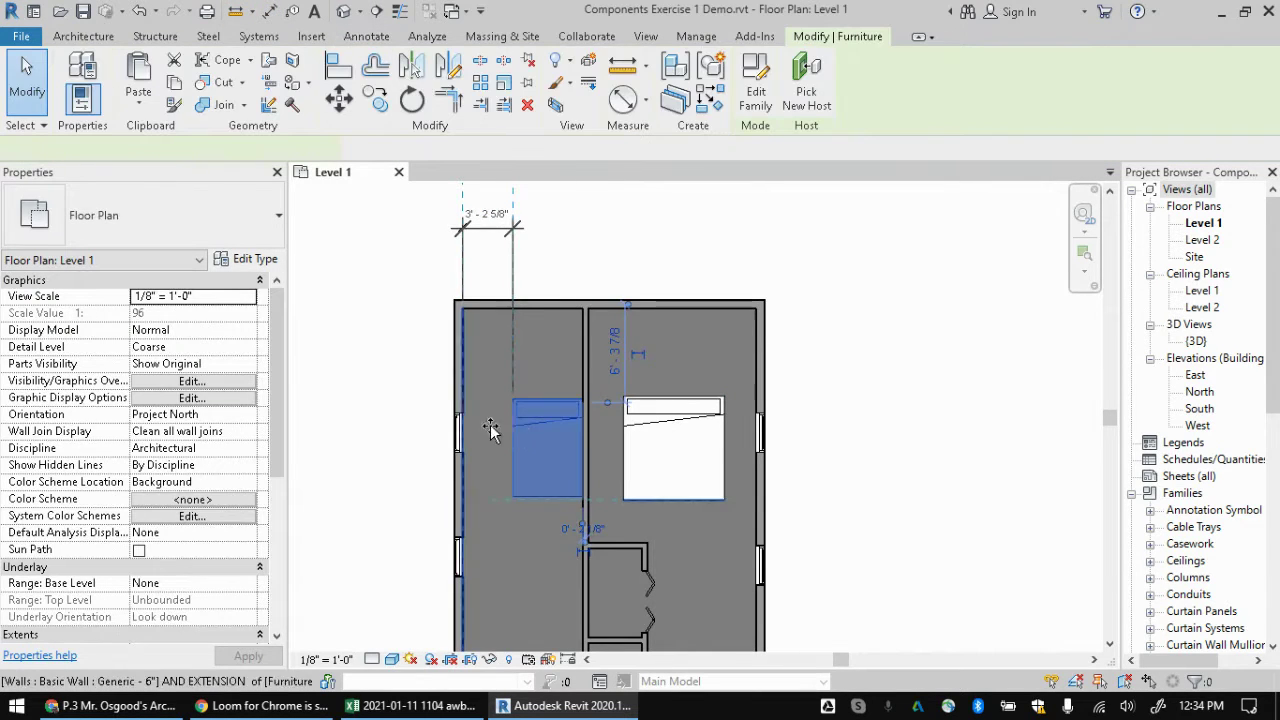
drag(696, 309, 698, 309)
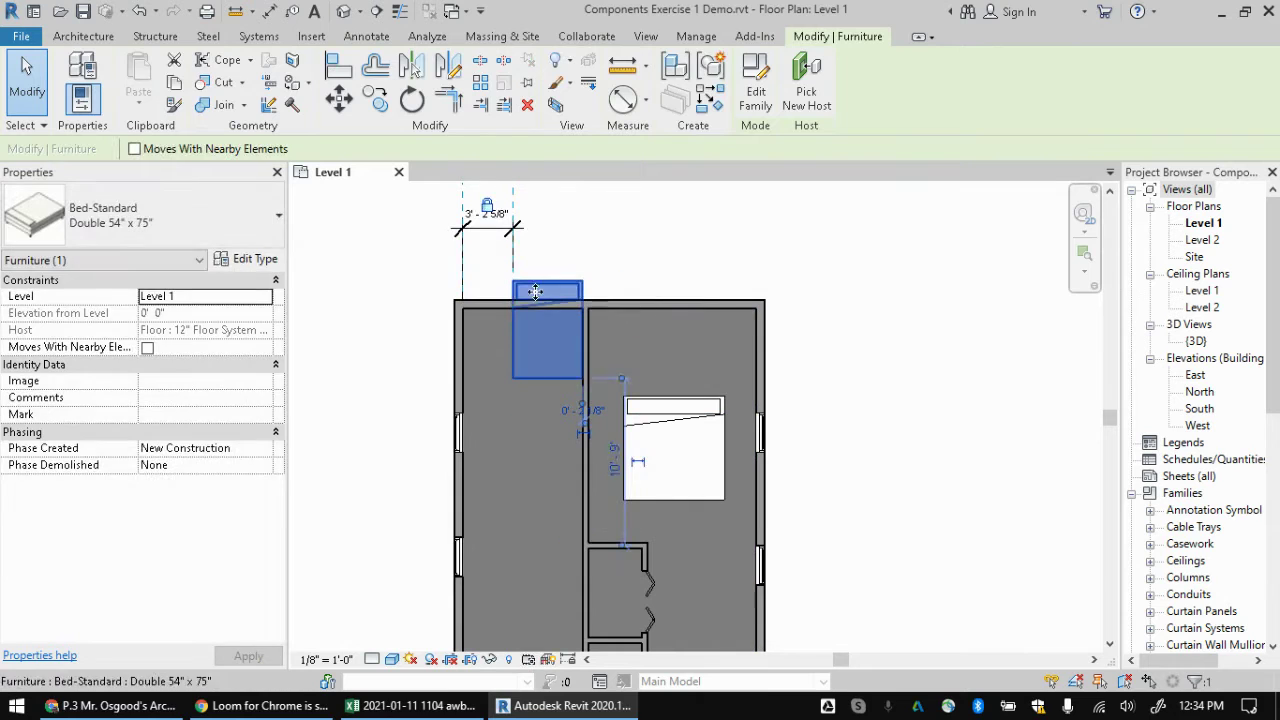
drag(1000, 248, 790, 418)
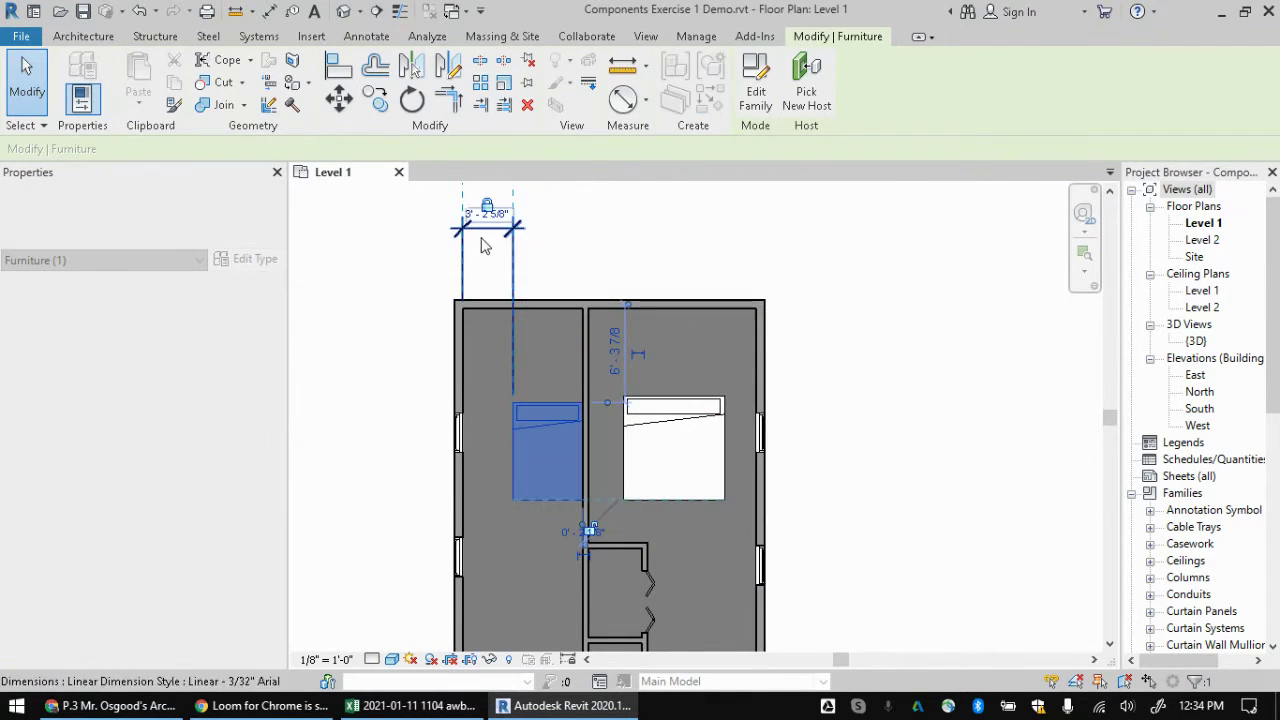
middle_drag(486, 243, 490, 307)
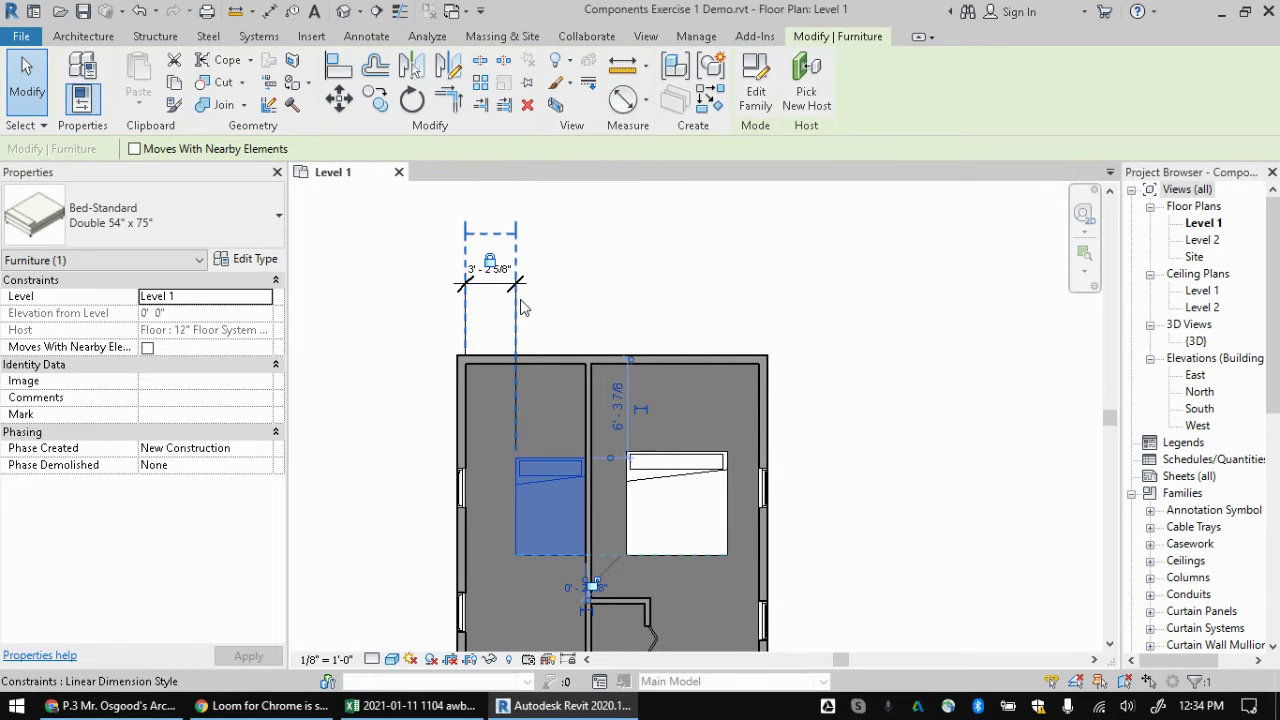
click(514, 276)
key(Escape)
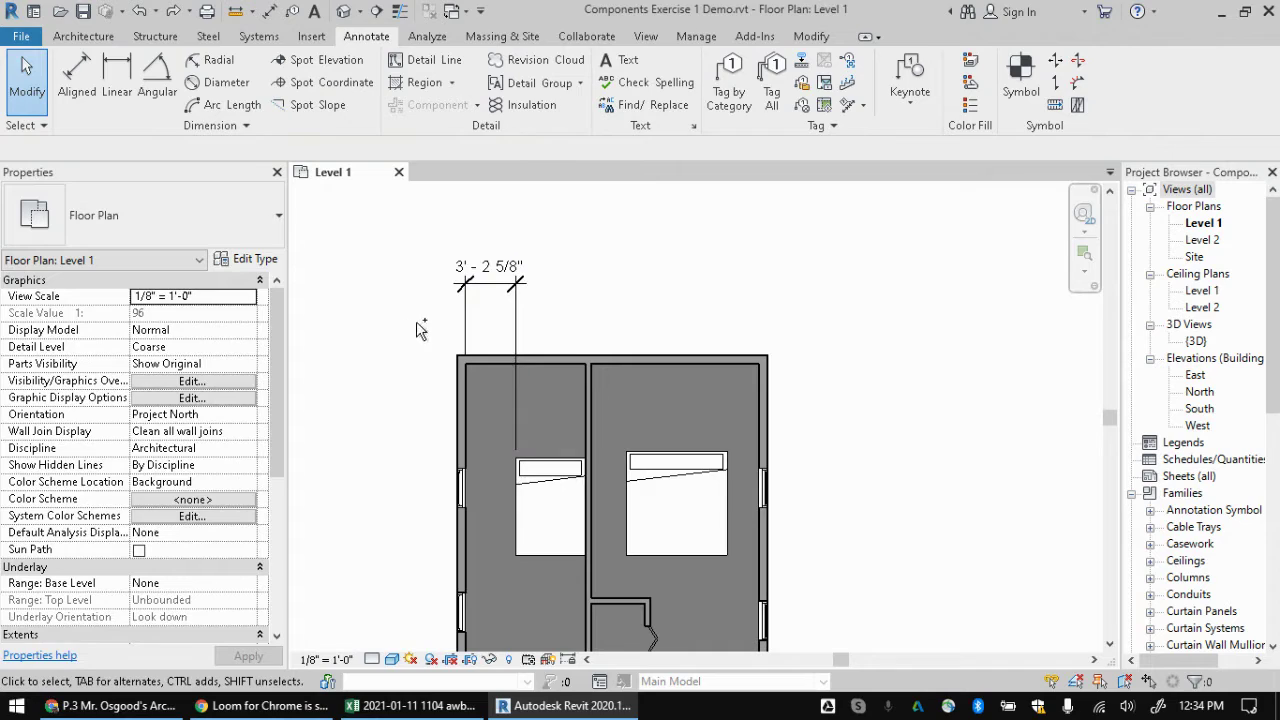
drag(603, 447, 568, 412)
Step: Delete the locked dimension above the left bedroom while leaving the double bed and exterior wall constrained
click(500, 284)
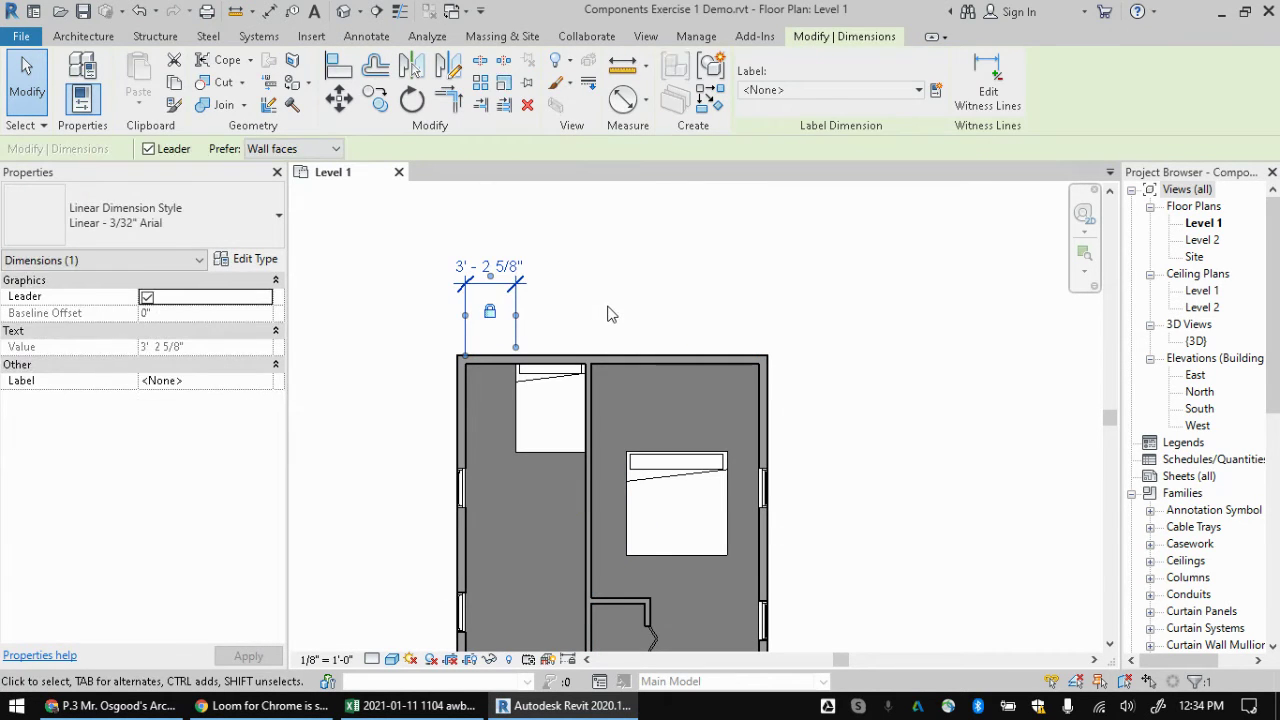
key(Delete)
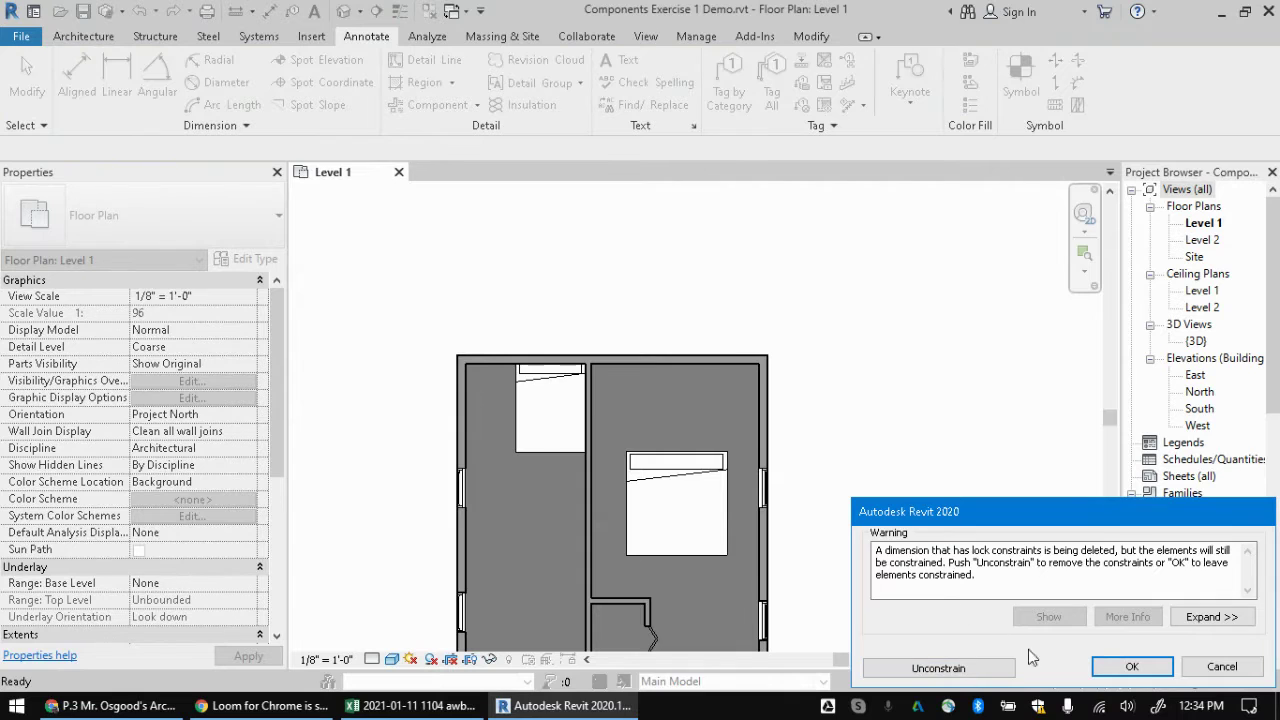
click(1132, 666)
Step: Move the double bed down to test its retained constraint, and place both beds' heads against the upper exterior wall's inner face
click(551, 423)
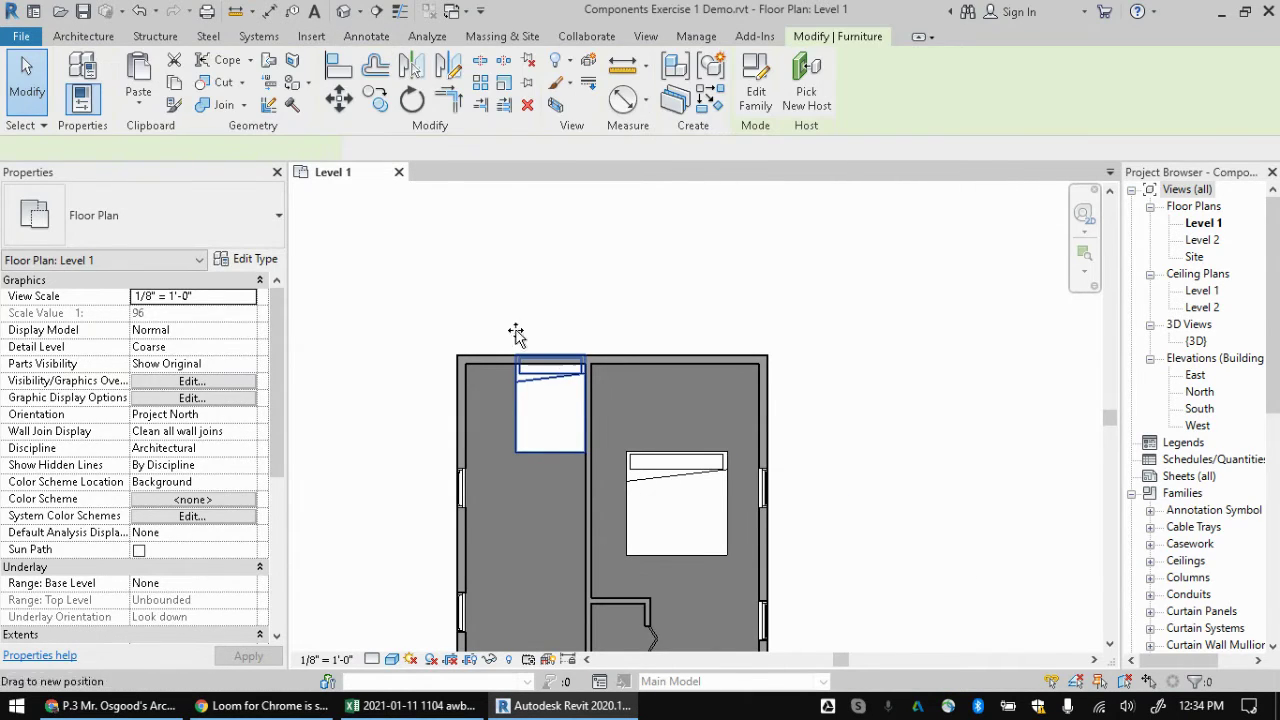
drag(540, 495, 541, 496)
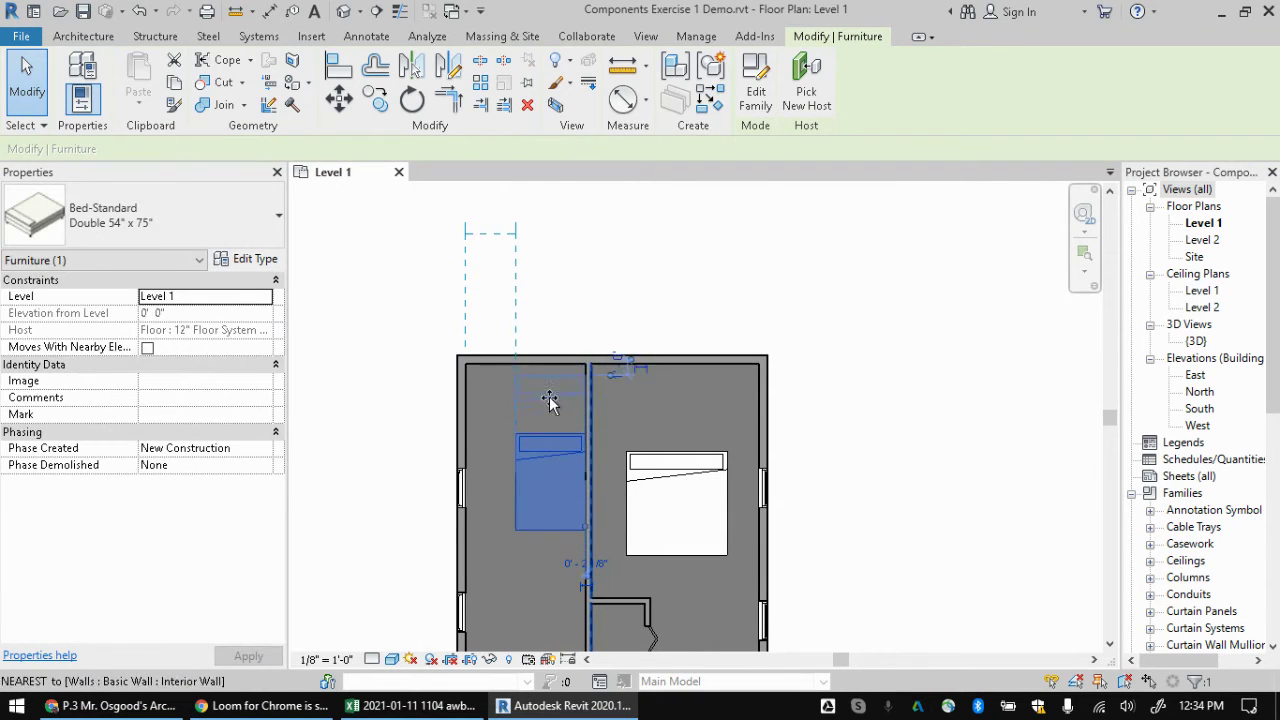
drag(549, 403, 550, 404)
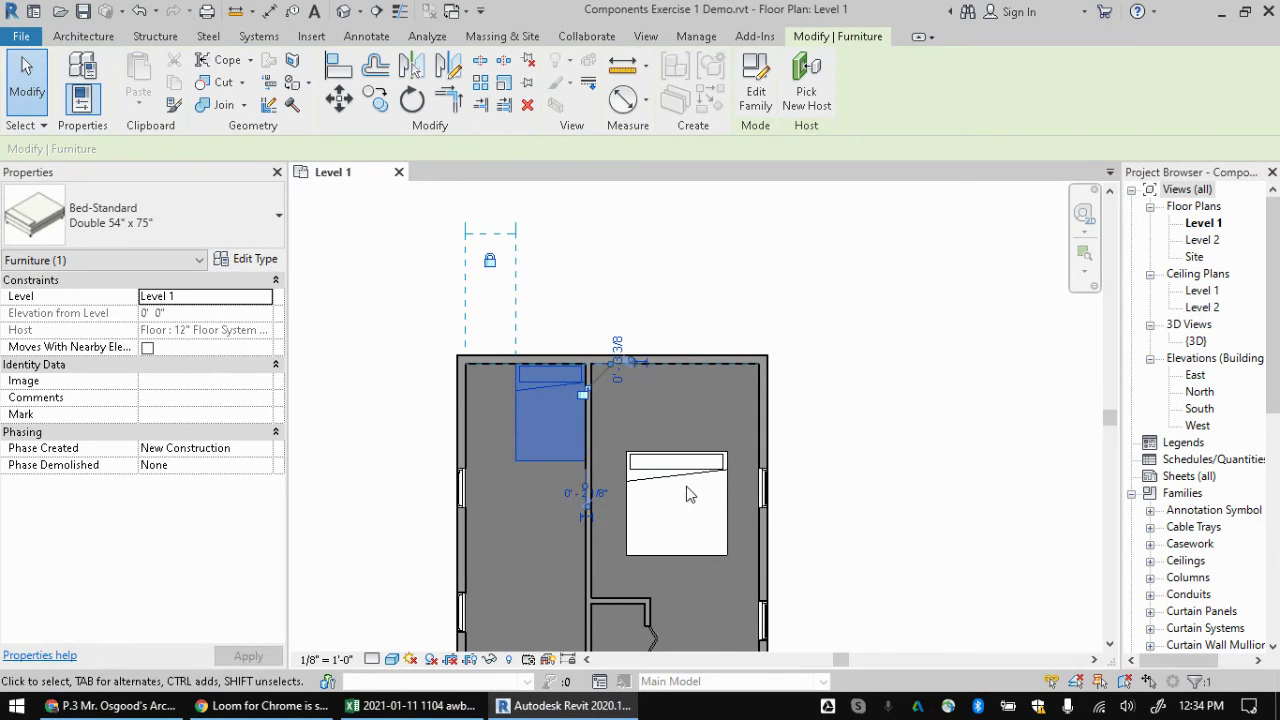
drag(687, 494, 681, 376)
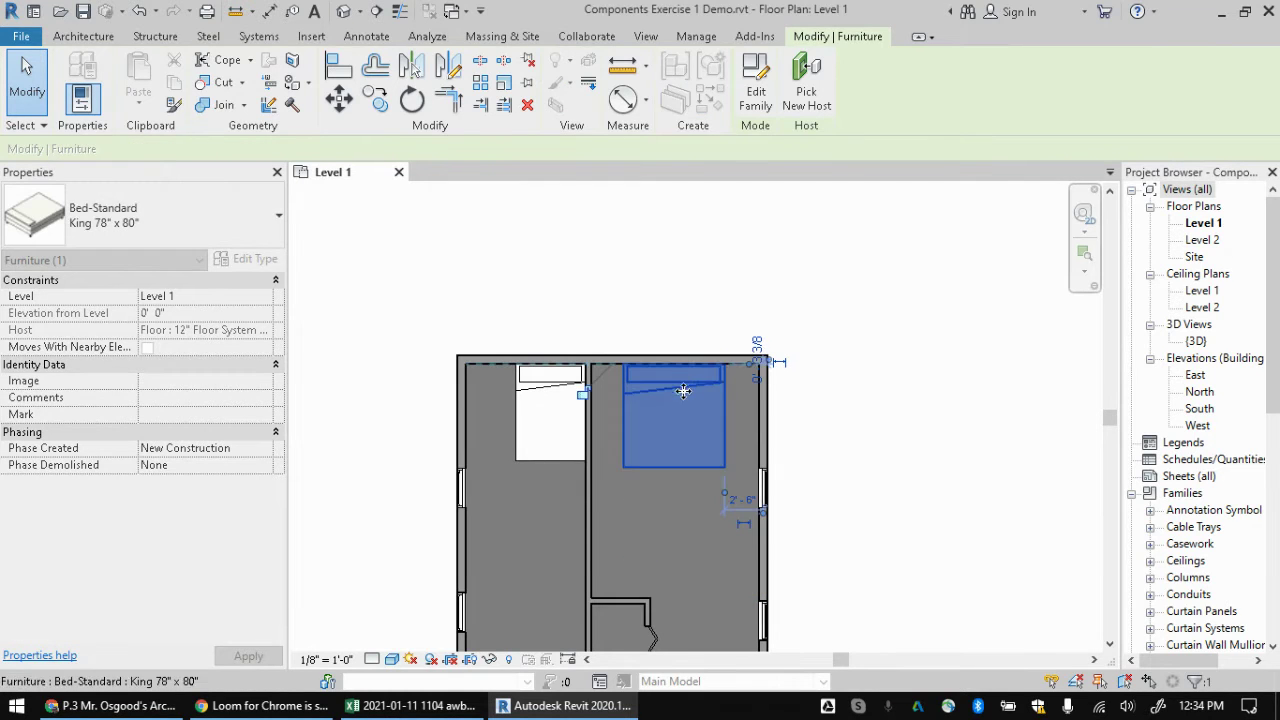
Step: Align the king bed's centre with the double bed's centre, lock that alignment, and move the king bed back to test it
click(895, 462)
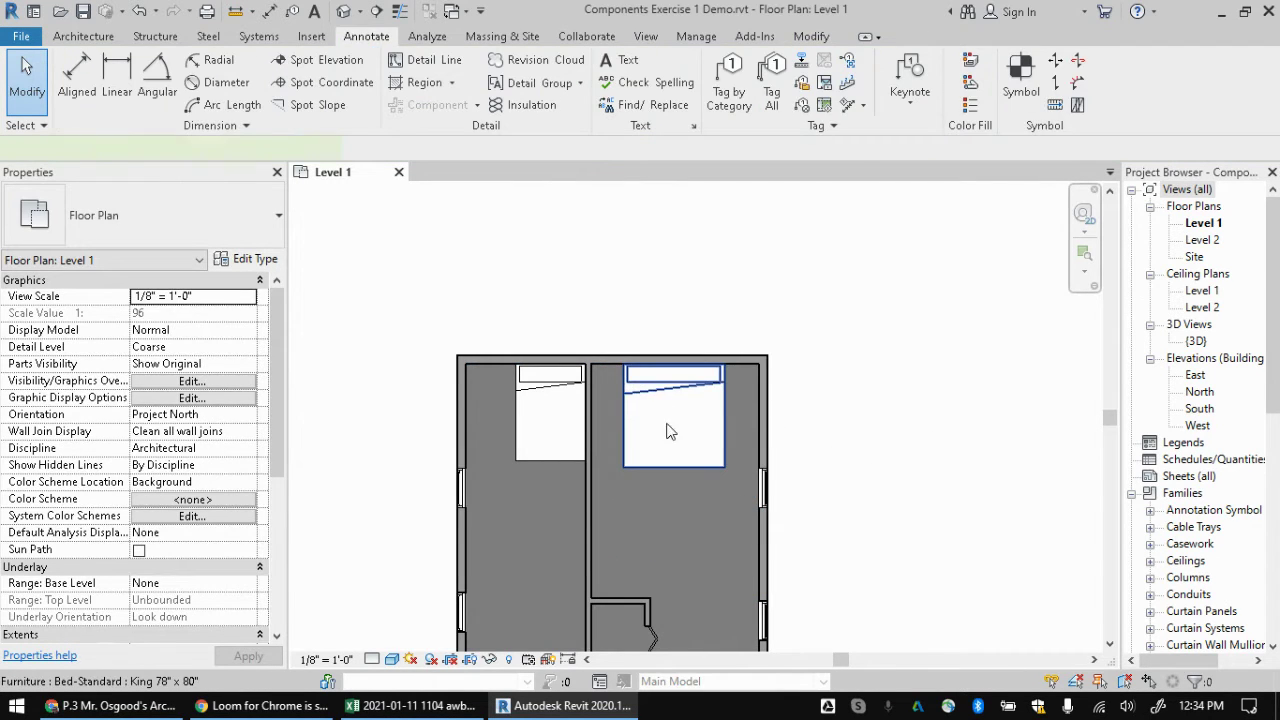
drag(670, 431, 668, 417)
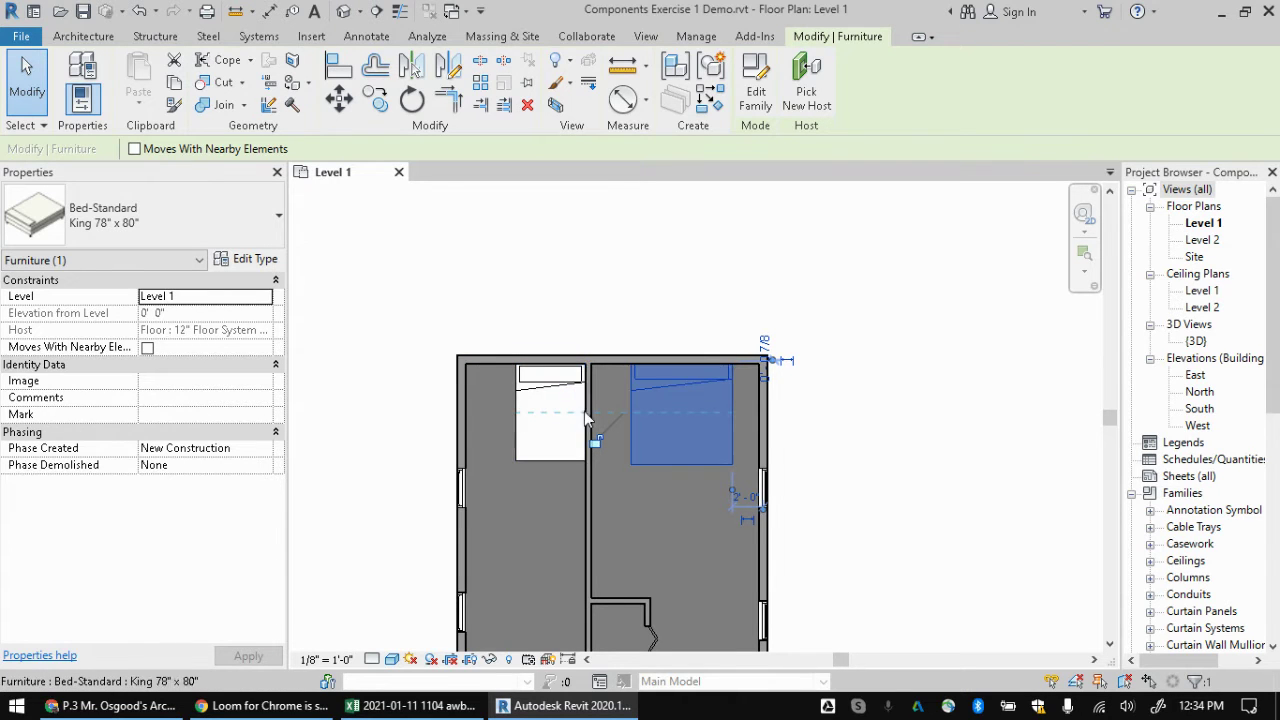
mouse_move(682, 422)
mouse_down()
mouse_move(684, 480)
mouse_move(673, 425)
mouse_up()
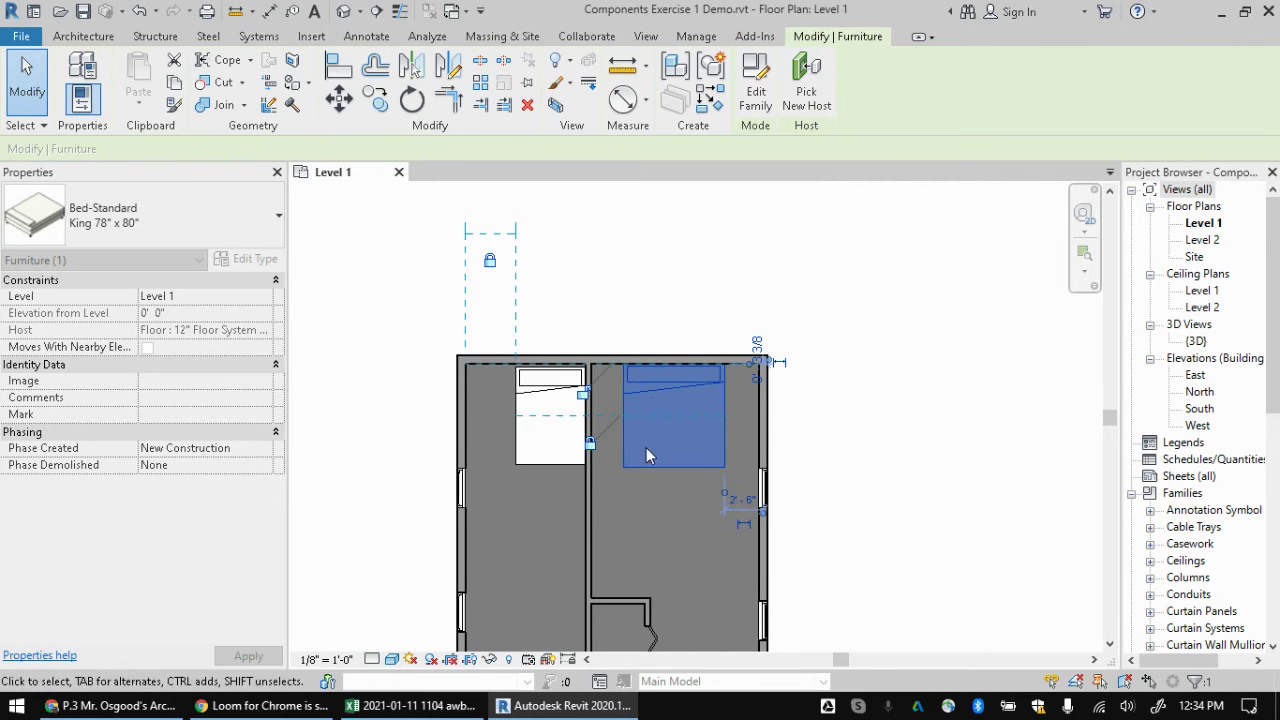
Step: Unlock the centre alignment between the two beds, and move the king bed until its head lines up with the double bed's head
scroll(653, 377, up, 3)
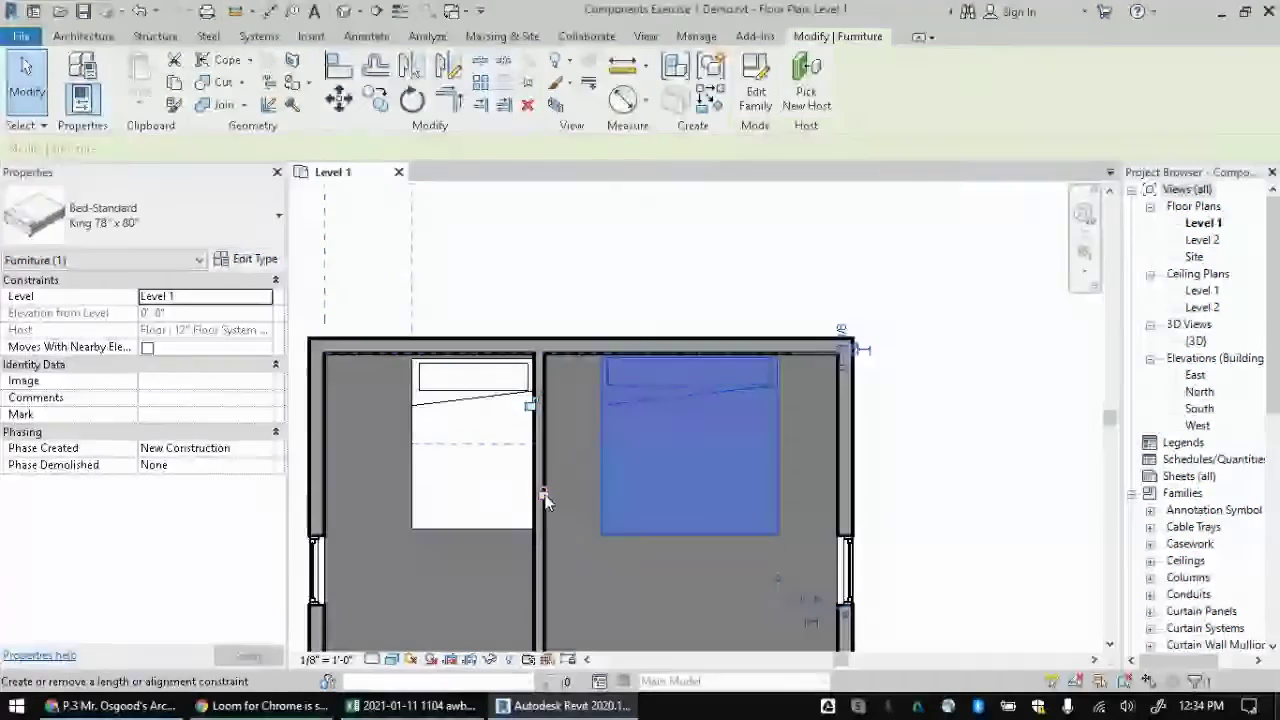
click(611, 314)
click(641, 395)
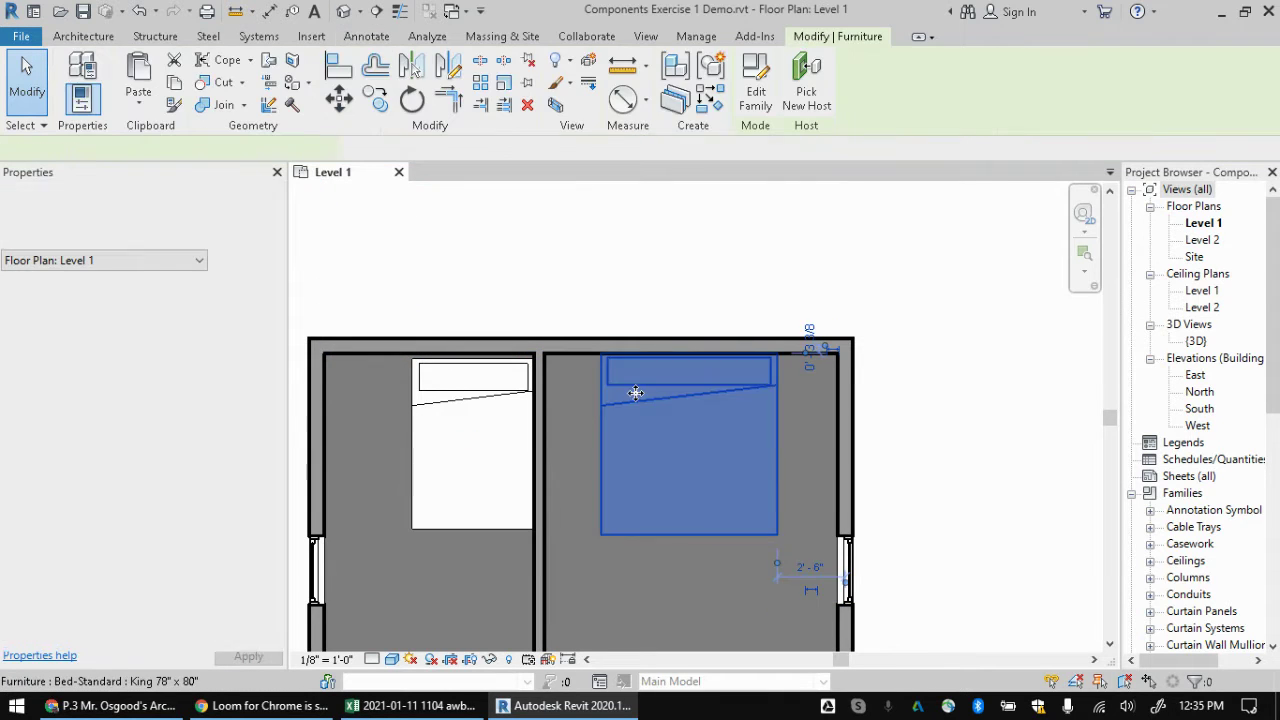
click(562, 365)
click(640, 408)
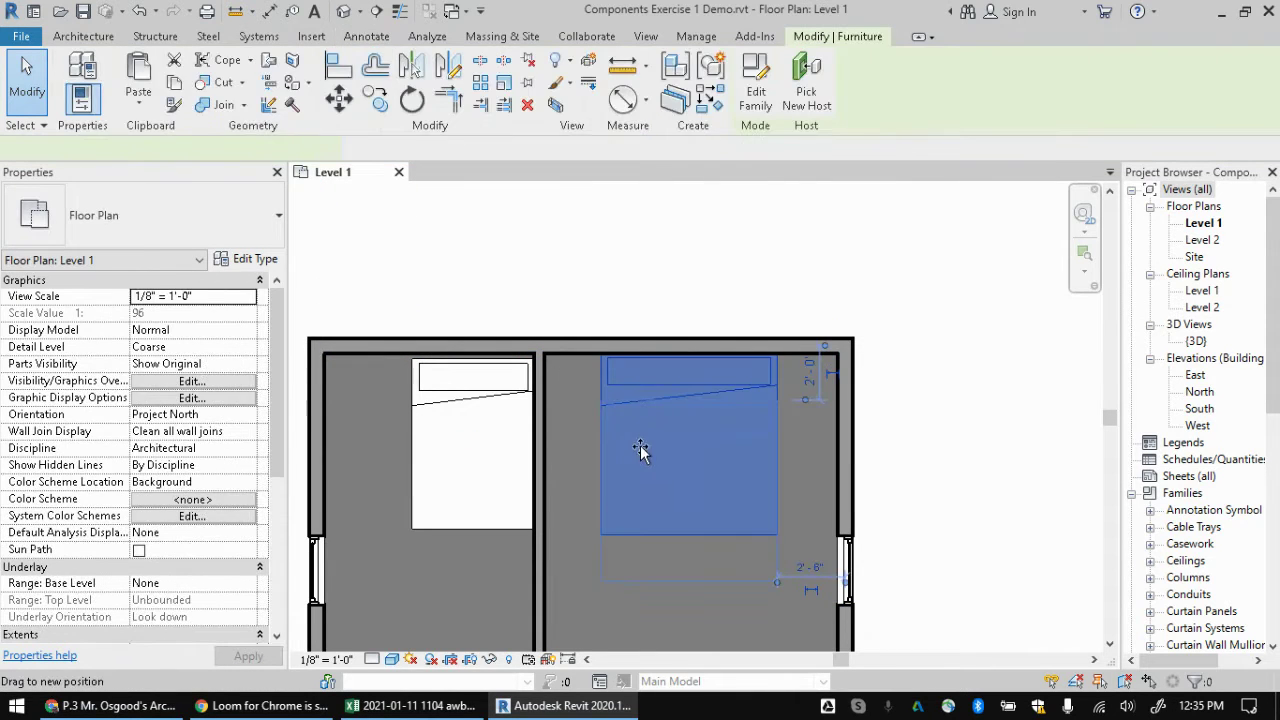
drag(638, 395, 639, 390)
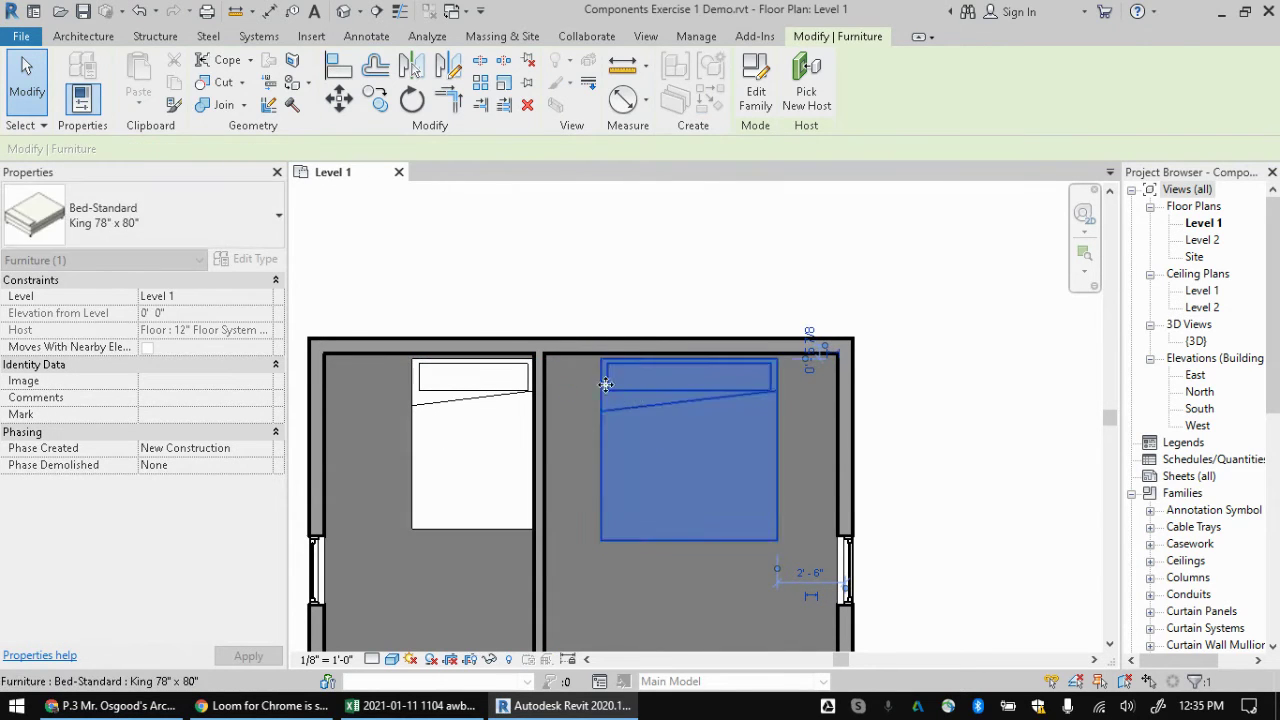
Step: Move the king bed up so its head meets the upper exterior wall's inner face
key(Escape)
click(632, 400)
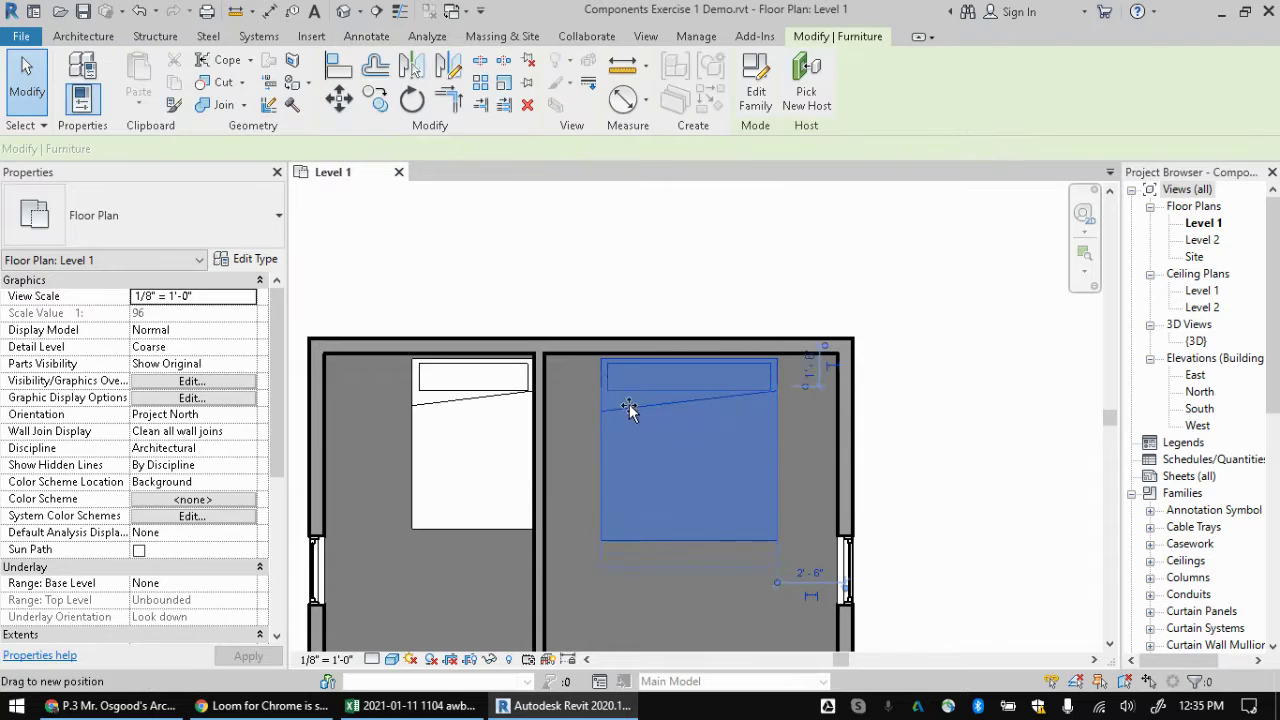
drag(626, 391, 629, 390)
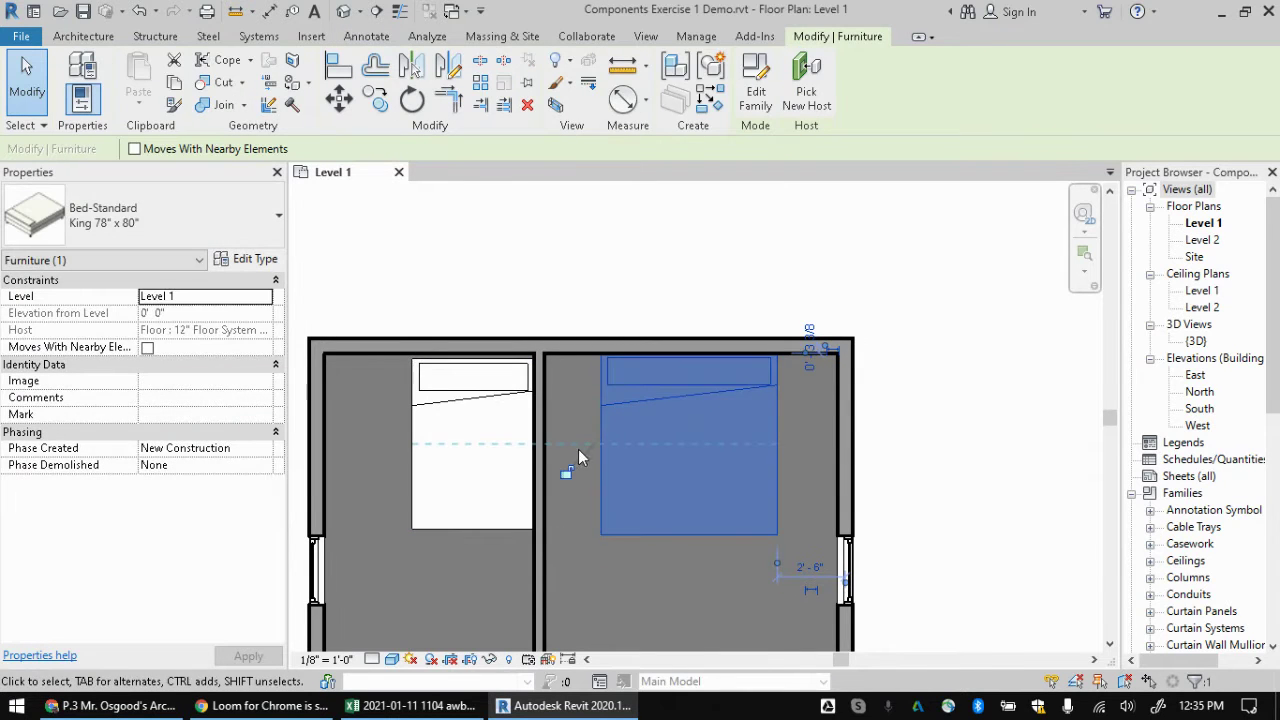
Step: Move the double bed down clear of the upper wall, and lock the king bed's head to that wall's inner face
drag(472, 440, 472, 566)
key(Escape)
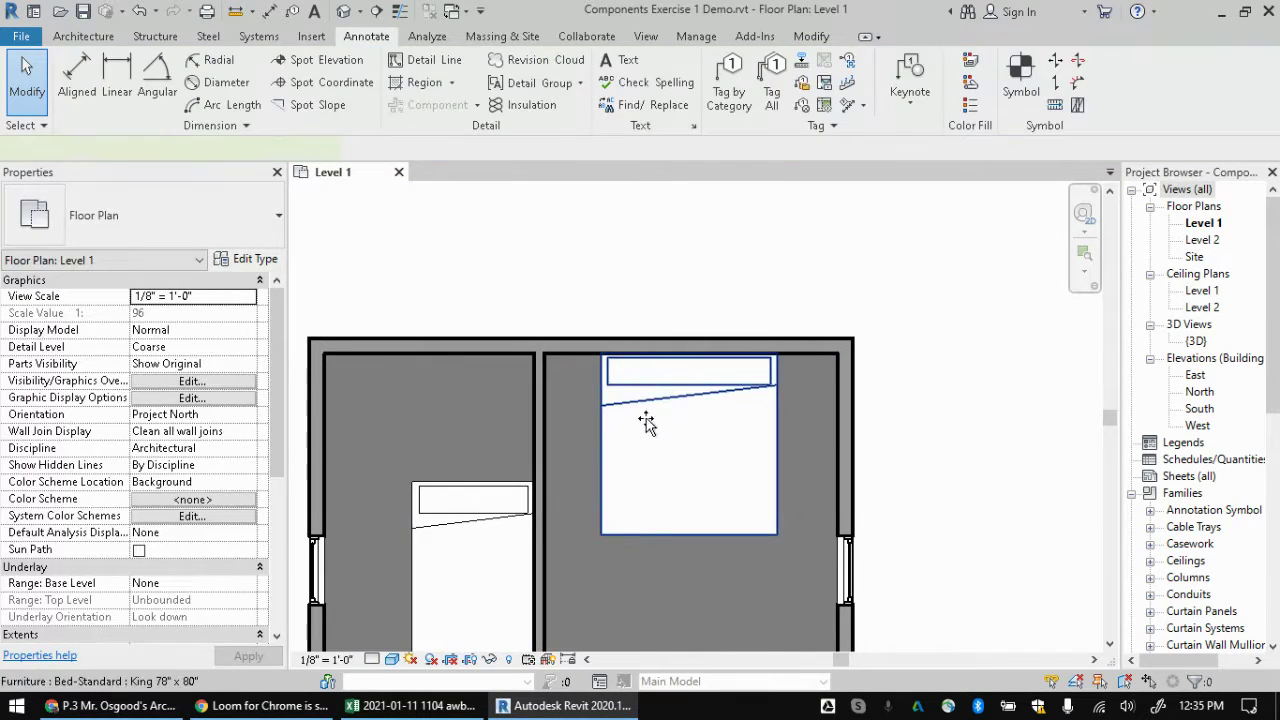
drag(649, 425, 646, 383)
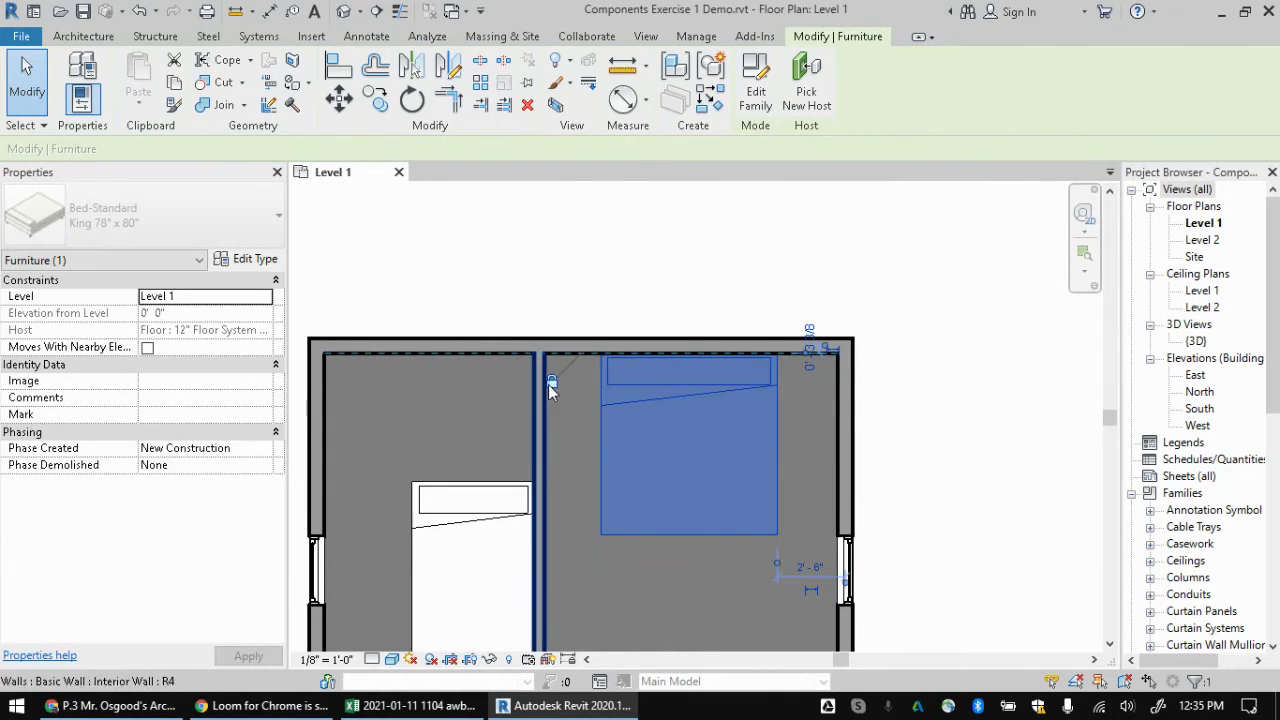
Step: Test the king bed's locked alignment by moving the upper exterior wall farther up from the closet
key(Escape)
click(720, 346)
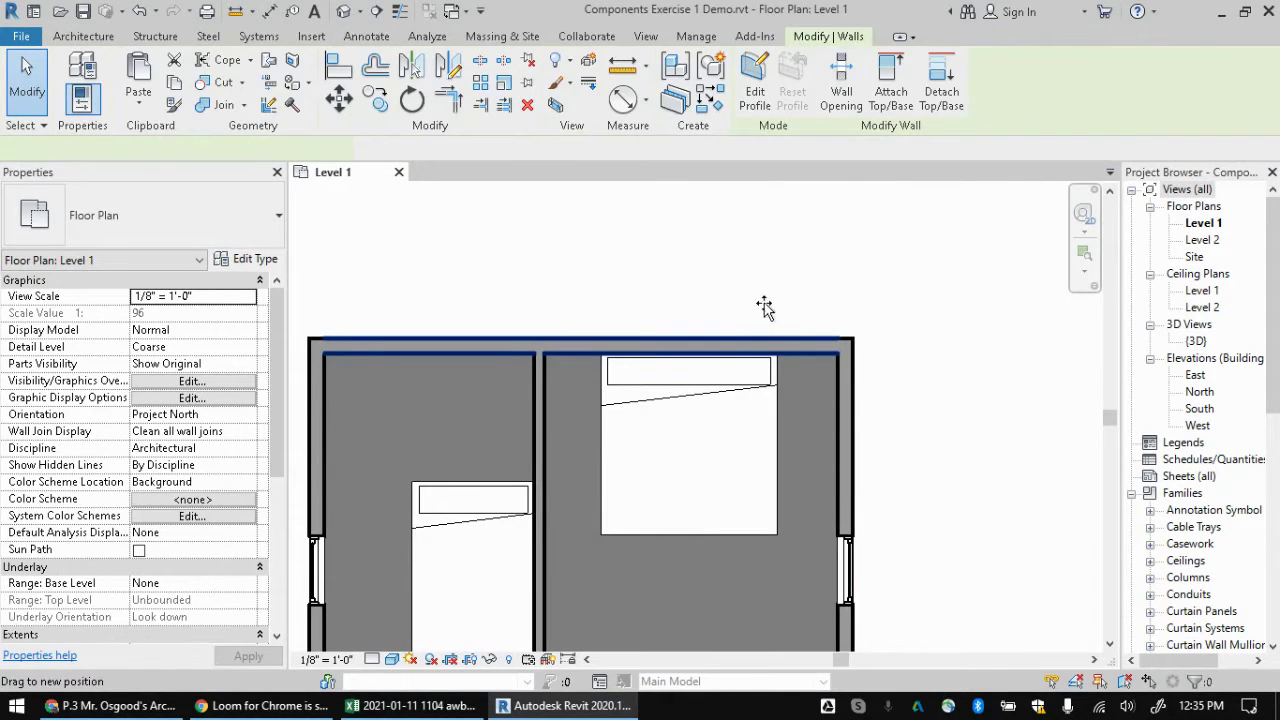
scroll(760, 330, up, 2)
scroll(752, 349, down, 4)
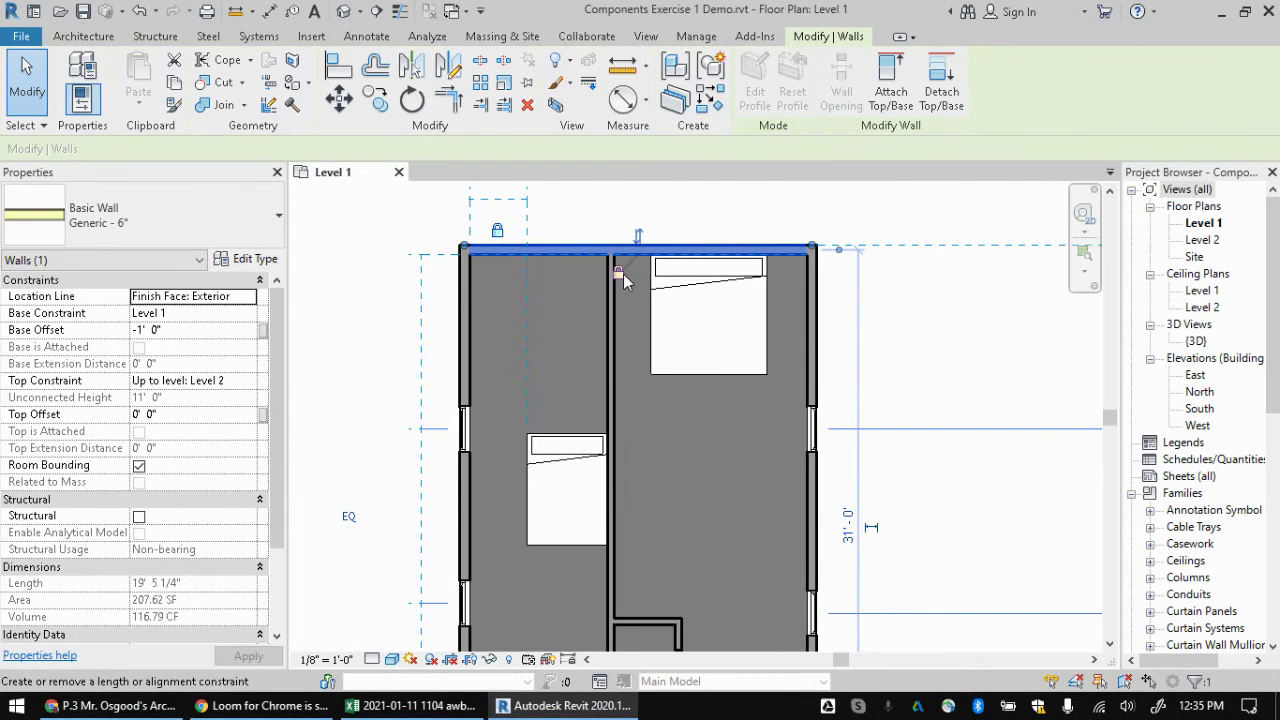
Step: Unlock the king bed from the upper exterior wall, and move the wall down alone to about 16' 9" above the closet
drag(732, 250, 733, 318)
scroll(733, 318, up, 2)
scroll(760, 300, down, 3)
middle_drag(782, 286, 733, 357)
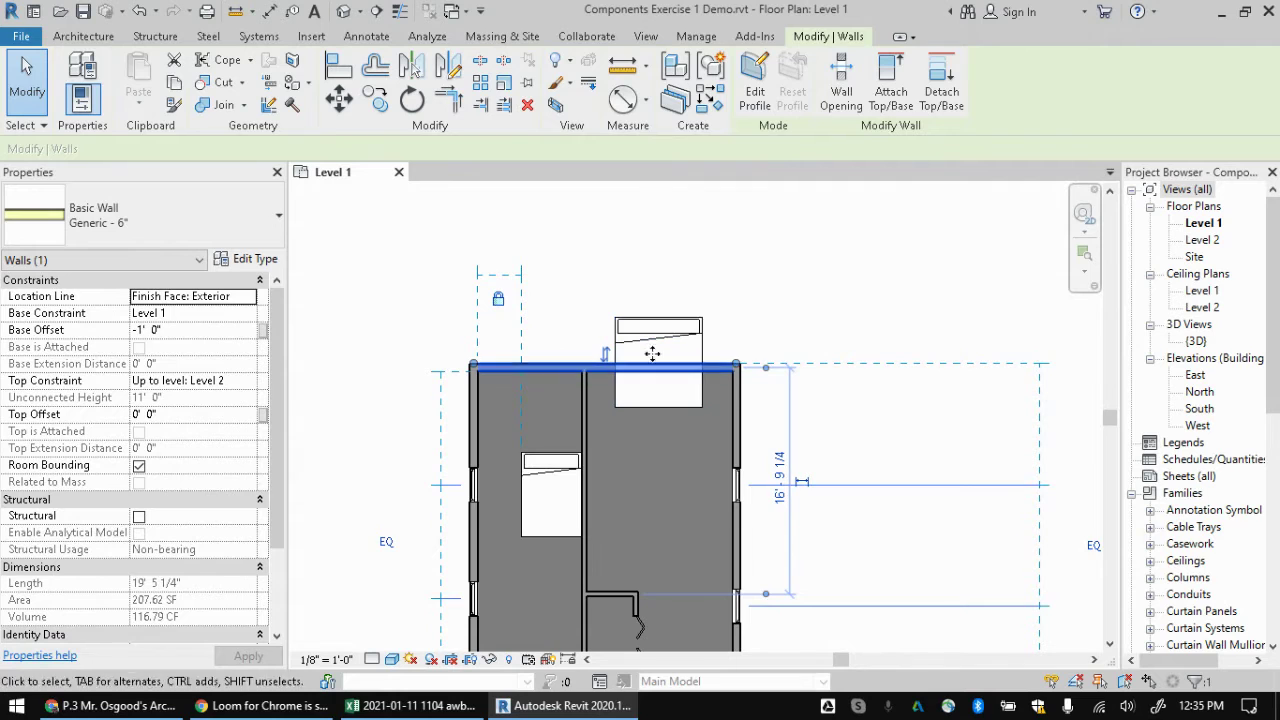
Step: Move the king bed inside with its head against the upper exterior wall, and the double bed up near the same wall
drag(652, 354, 712, 397)
drag(577, 462, 554, 394)
scroll(520, 400, down, 2)
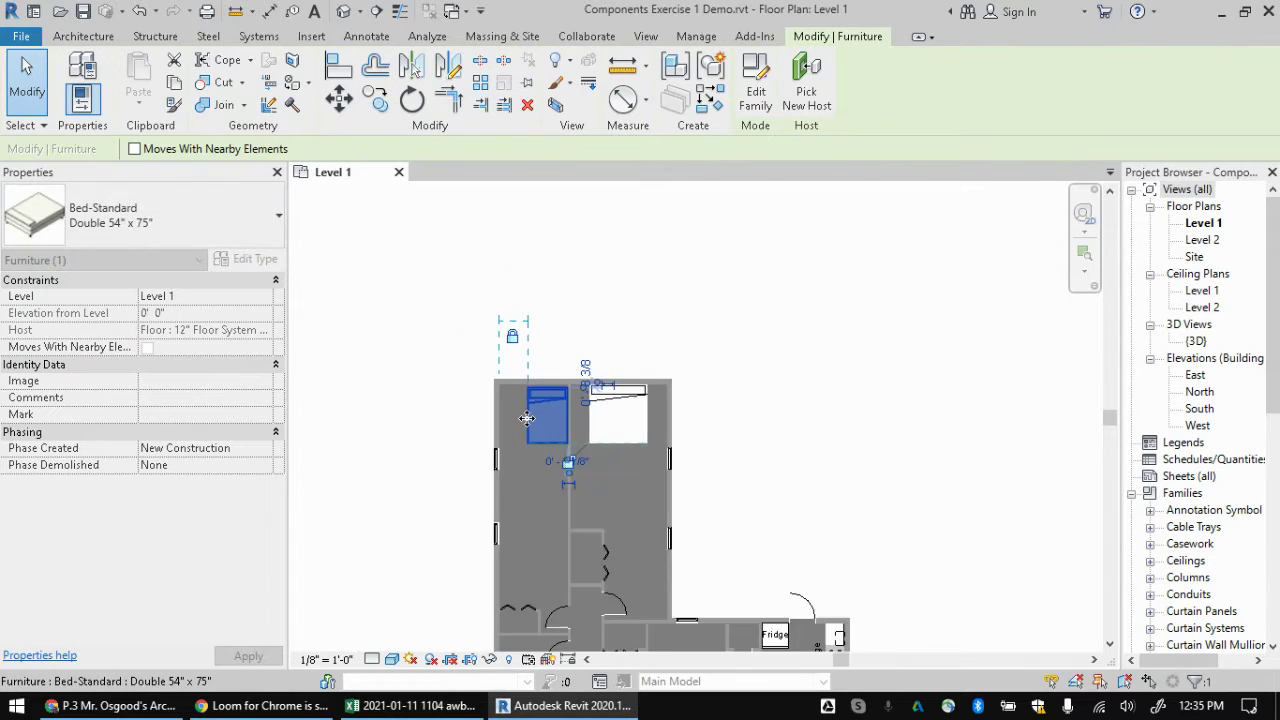
scroll(483, 368, up, 4)
click(490, 357)
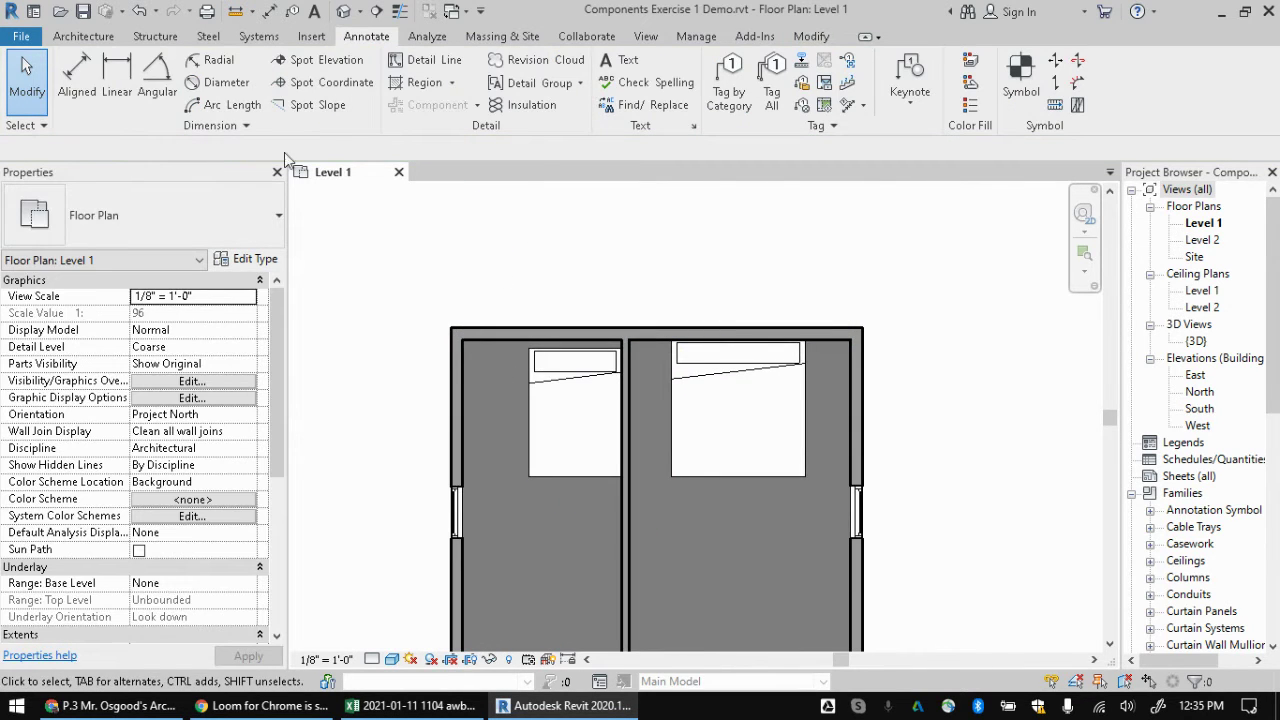
Step: Place an aligned dimension above the plan between the left exterior wall's inner face and the already constrained double bed's left edge
click(80, 80)
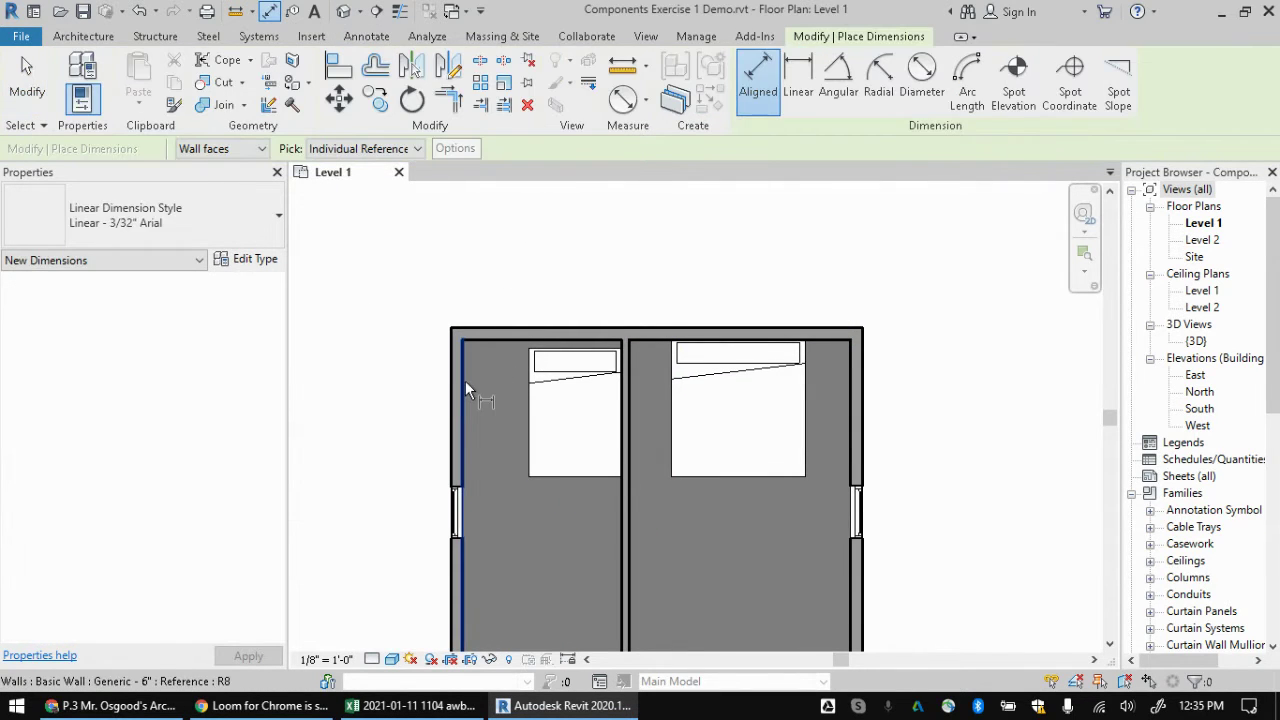
click(465, 380)
click(523, 345)
click(490, 258)
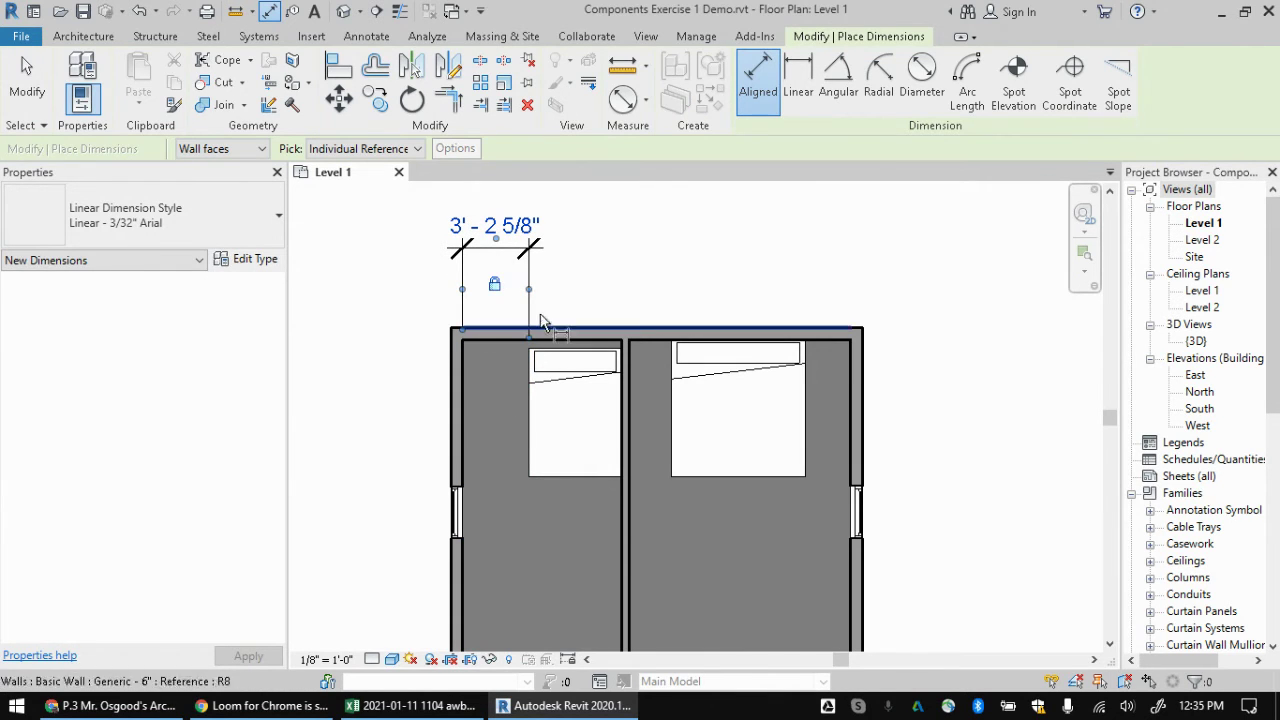
click(495, 226)
click(668, 541)
key(Escape)
key(Escape)
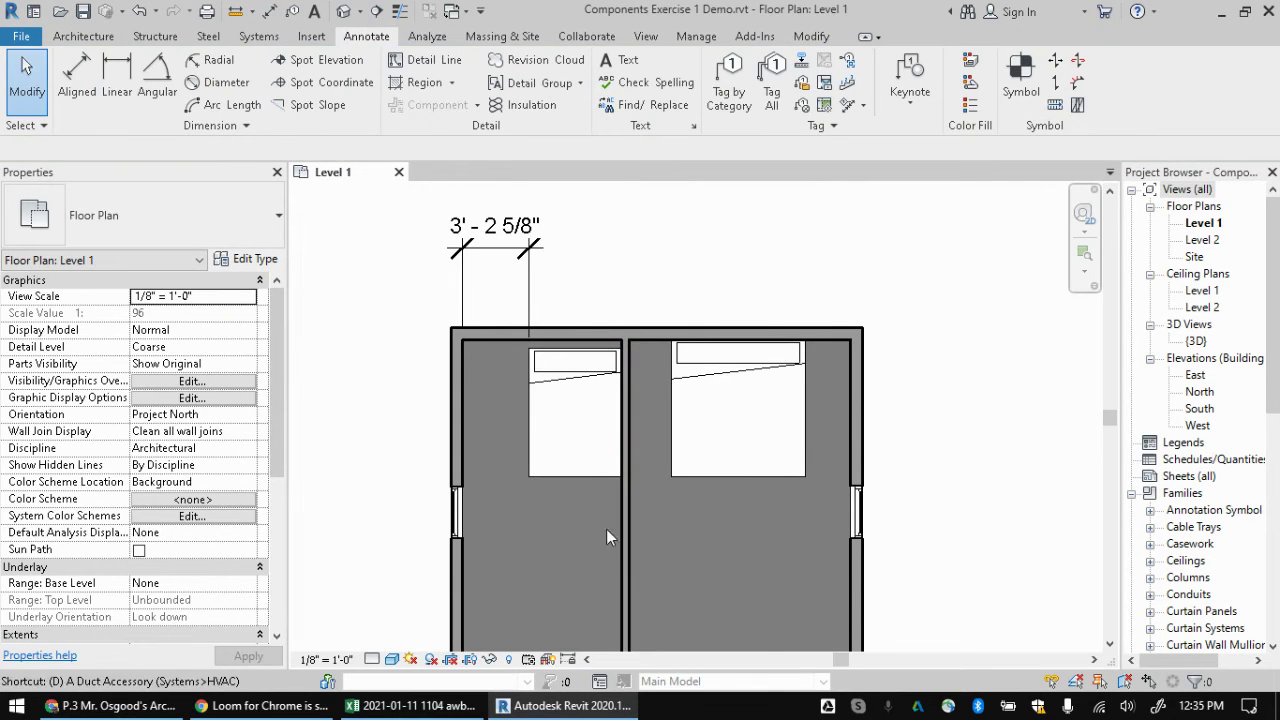
Step: Place an aligned dimension from the double bed's right edge to the right exterior wall's inner face above the plan
key(d)
key(i)
click(620, 465)
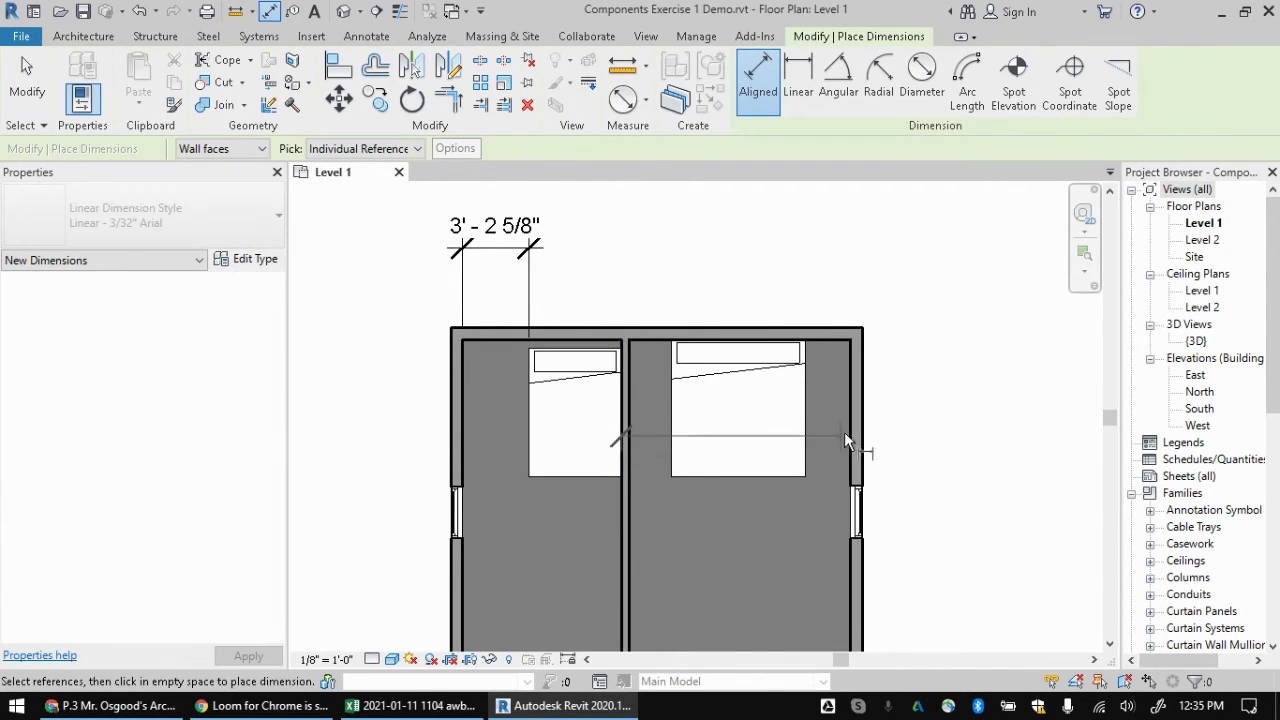
click(848, 413)
click(725, 243)
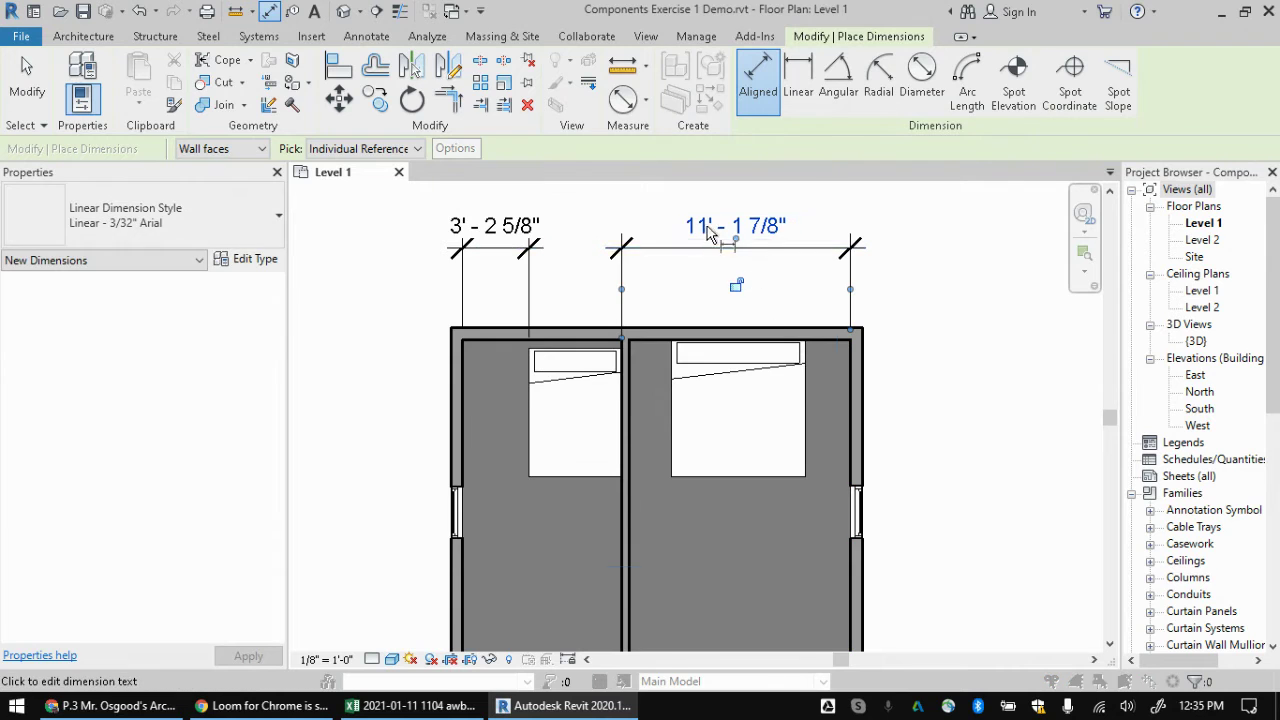
click(712, 232)
key(Escape)
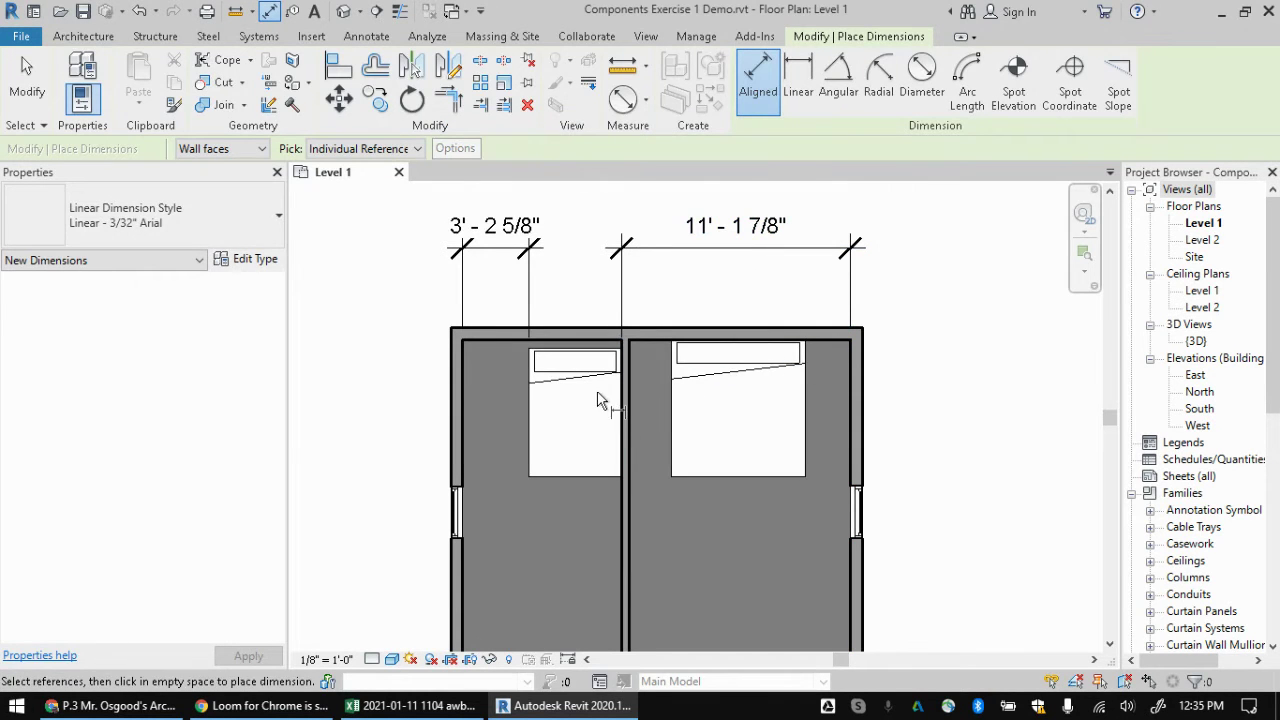
key(Escape)
Step: Try to set the dimension between the double bed and the right exterior wall to 1 with the bed selected
click(580, 360)
click(723, 225)
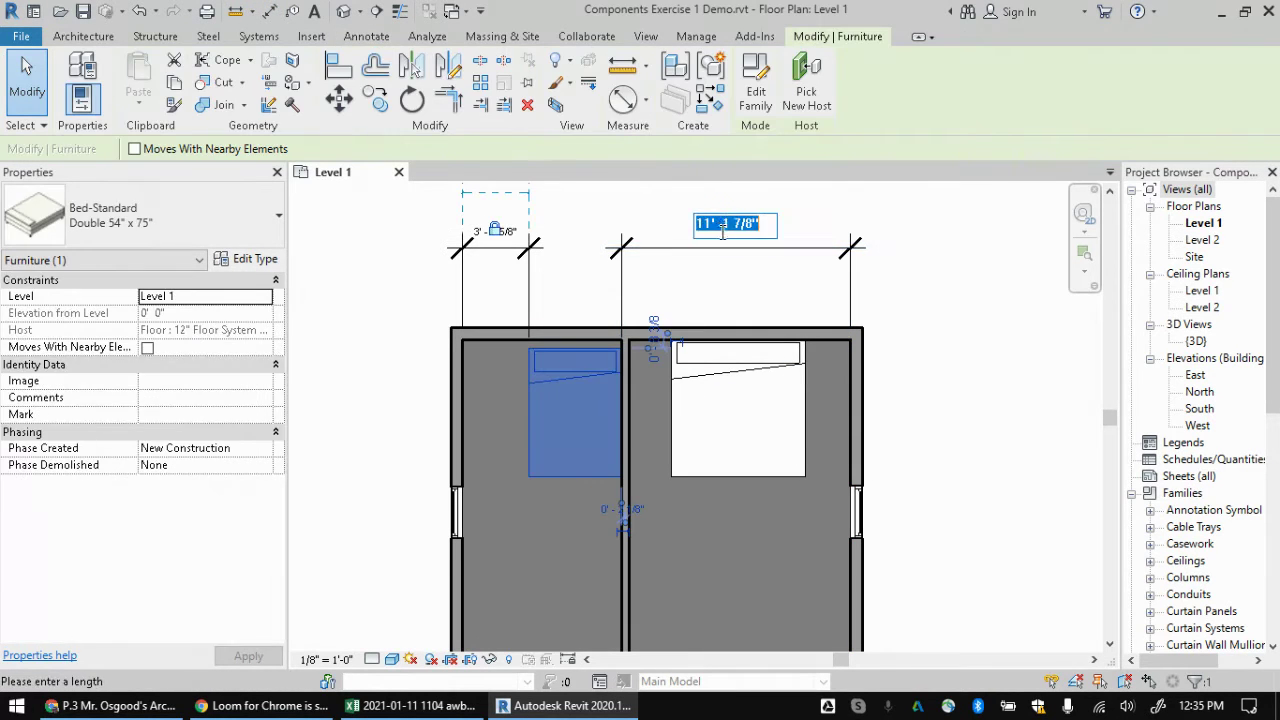
text(1)
key(Return)
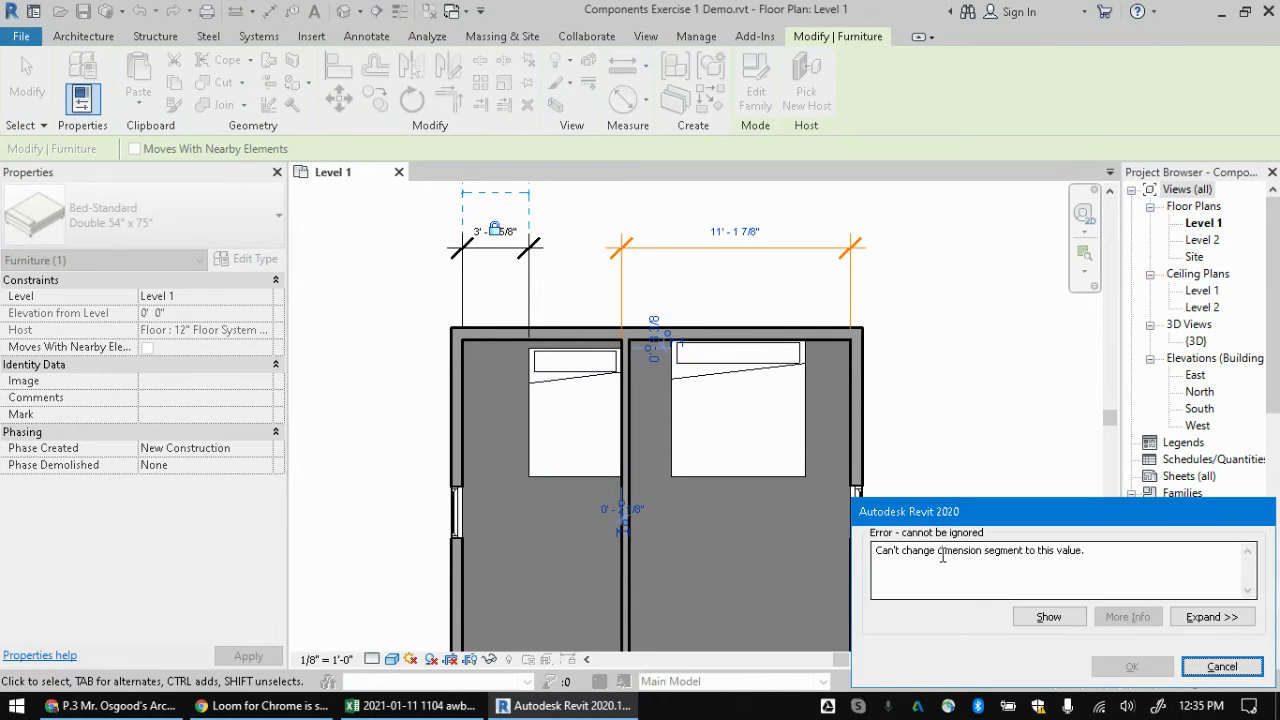
Step: Read the error, show the dimension it refers to in the plan, and cancel the dimension change
drag(877, 550, 1108, 538)
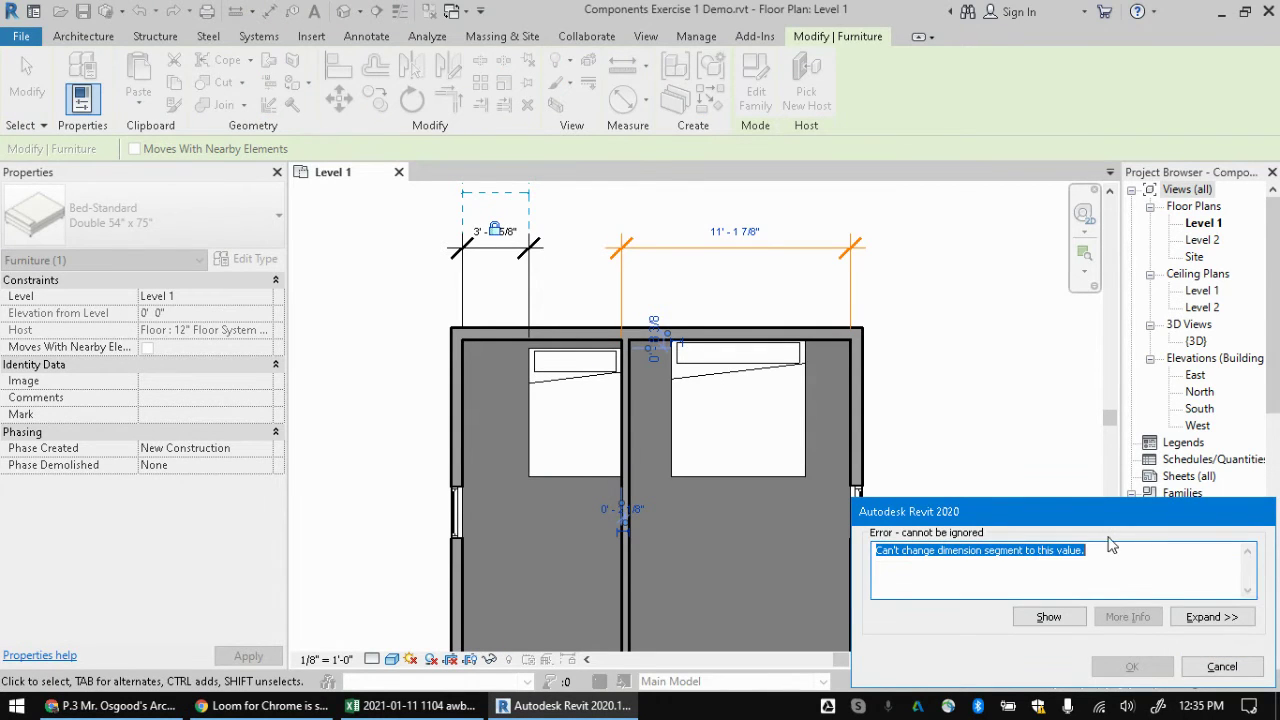
scroll(665, 317, down, 3)
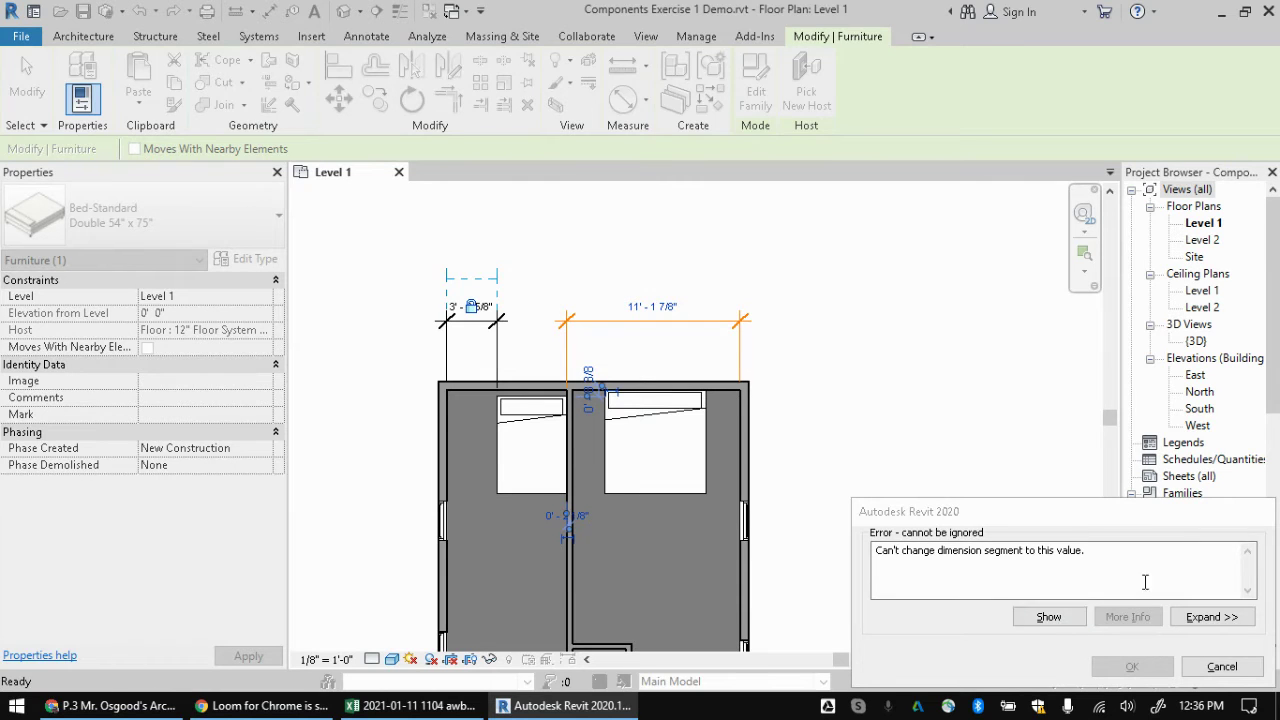
click(1048, 617)
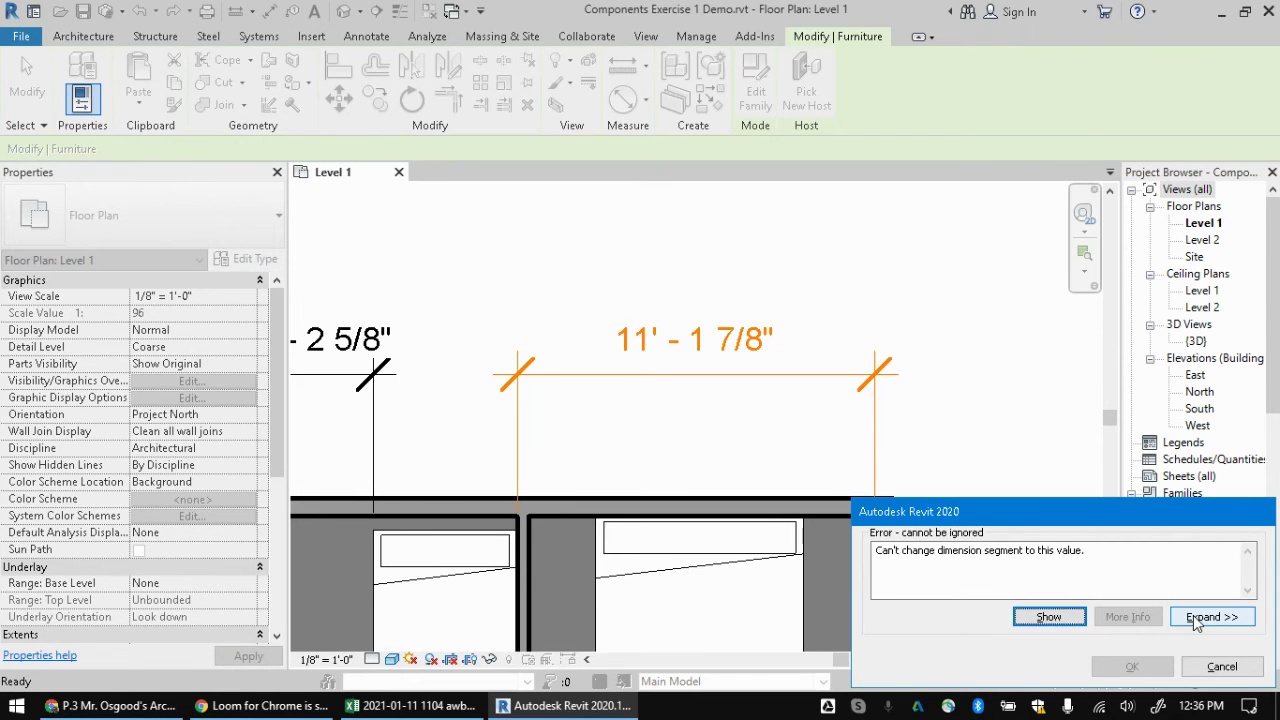
scroll(697, 428, down, 3)
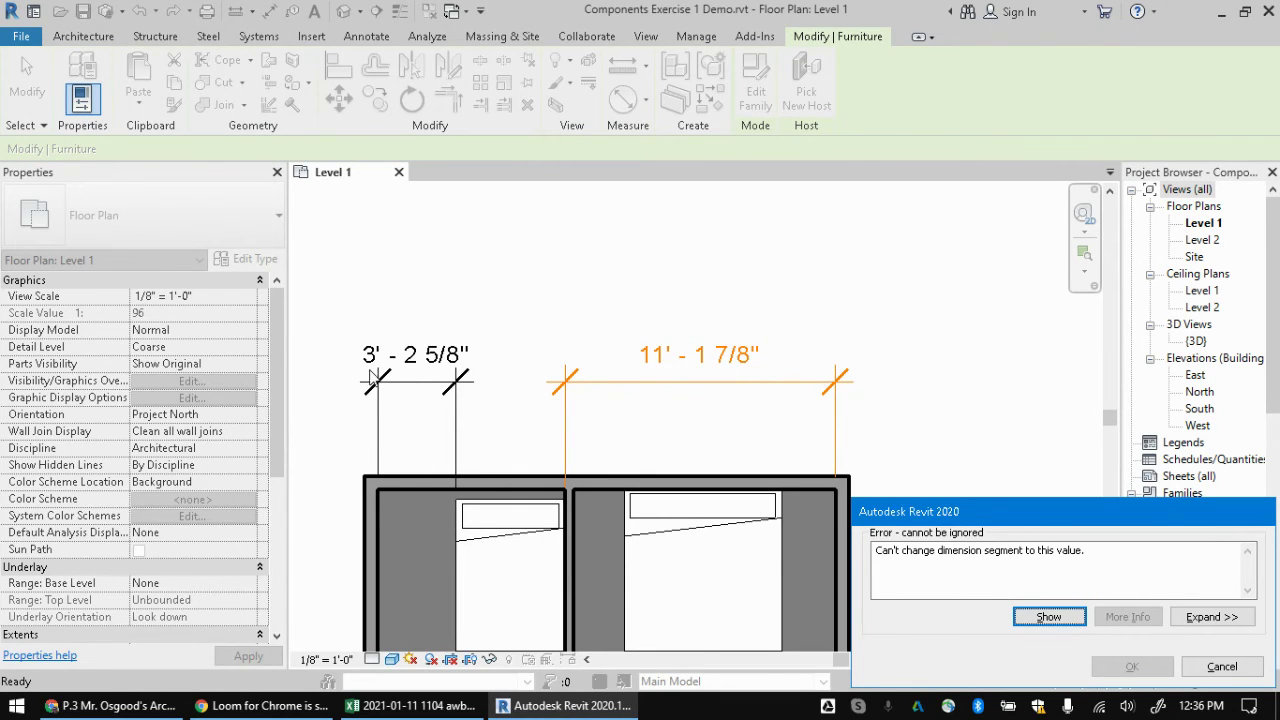
click(1221, 667)
key(Escape)
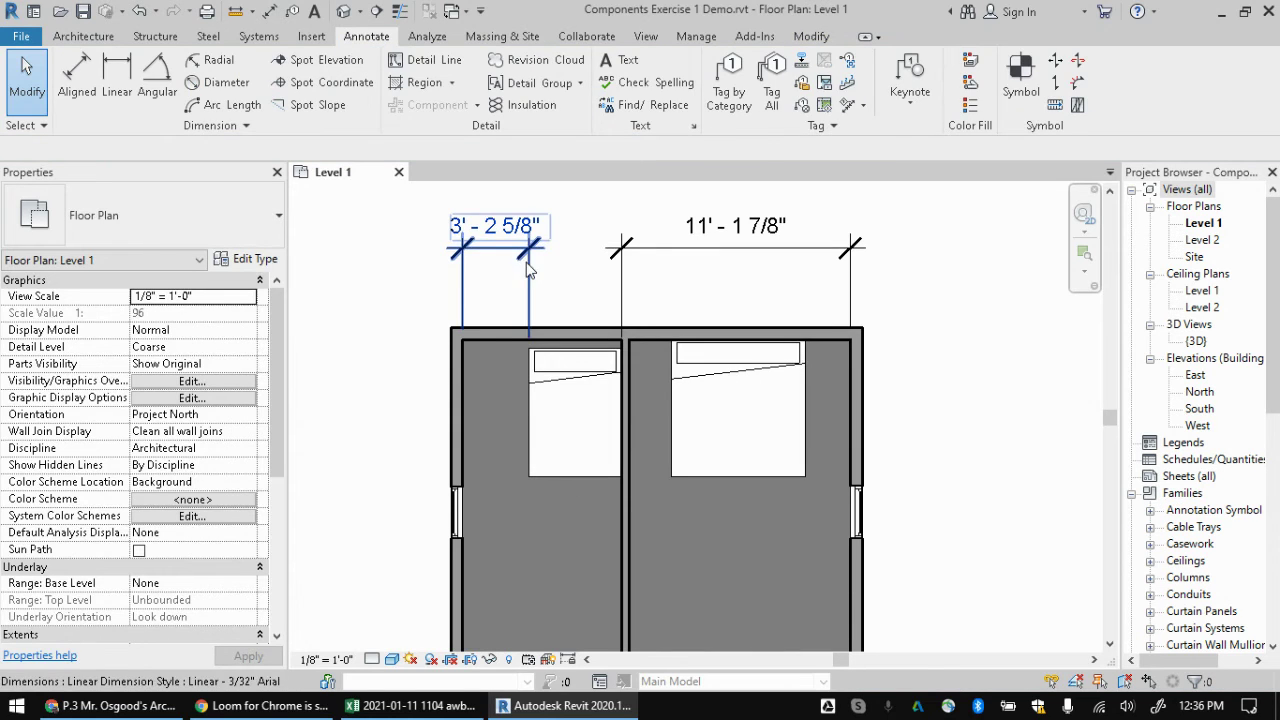
Step: Unlock the dimension between the left exterior wall and the double bed
click(528, 272)
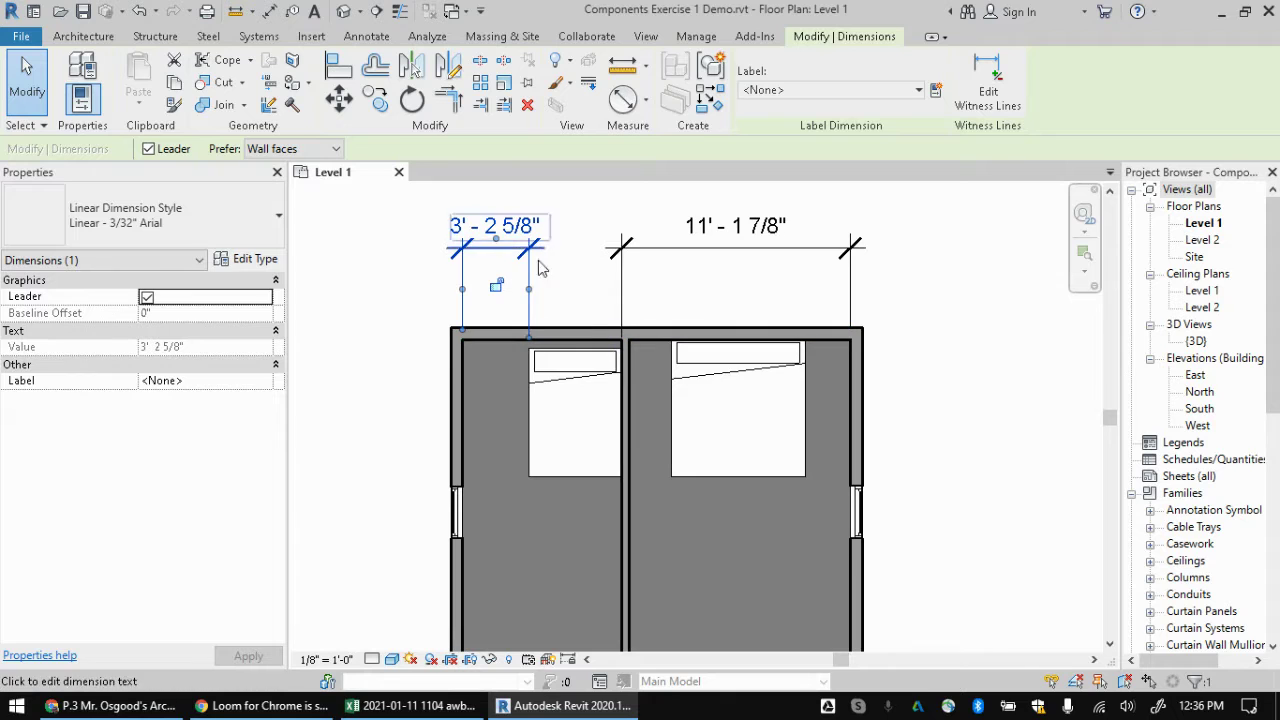
middle_drag(680, 289, 653, 365)
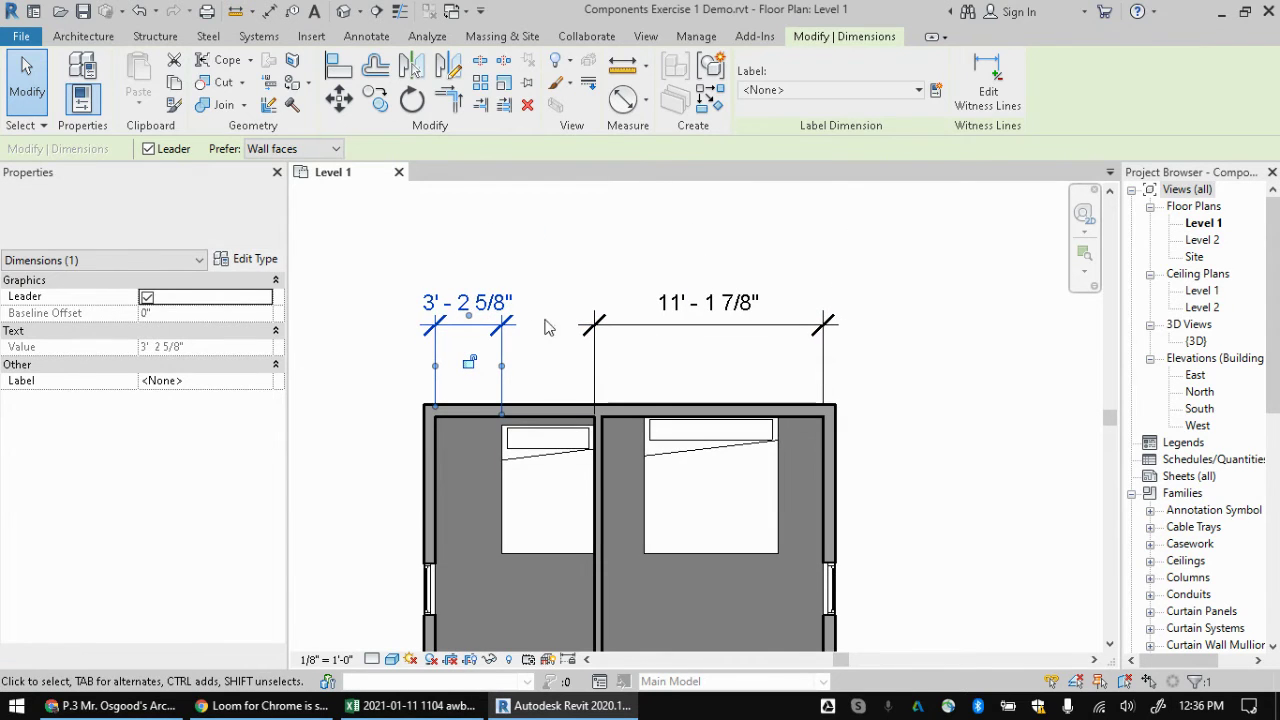
scroll(541, 380, up, 1)
scroll(560, 420, down, 3)
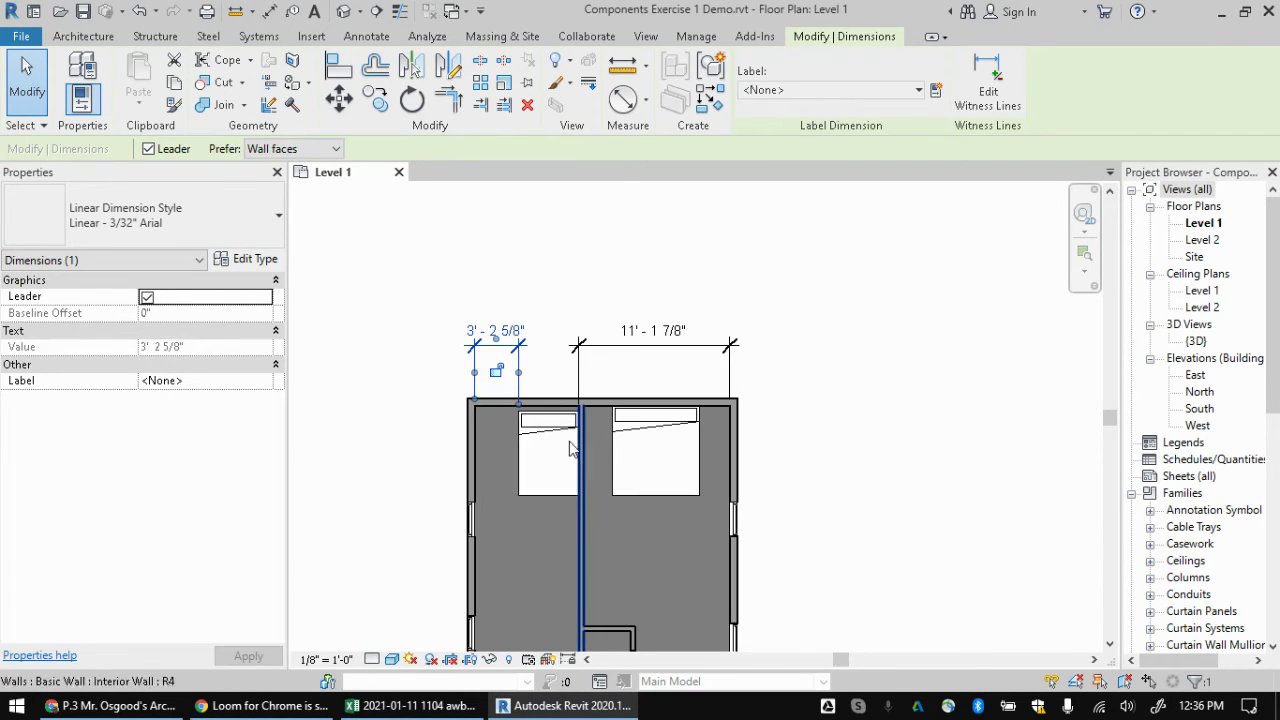
click(374, 406)
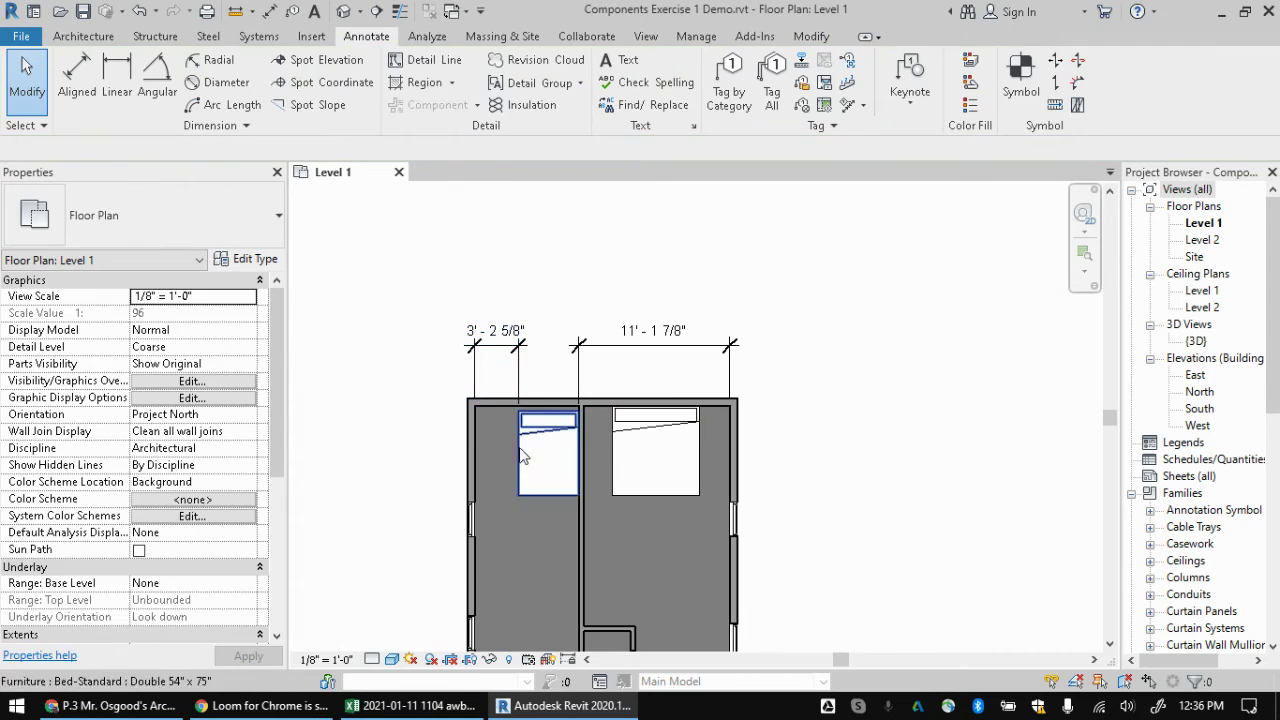
Step: Delete both aligned dimensions above the bedrooms
click(520, 350)
key(Delete)
click(580, 345)
key(Delete)
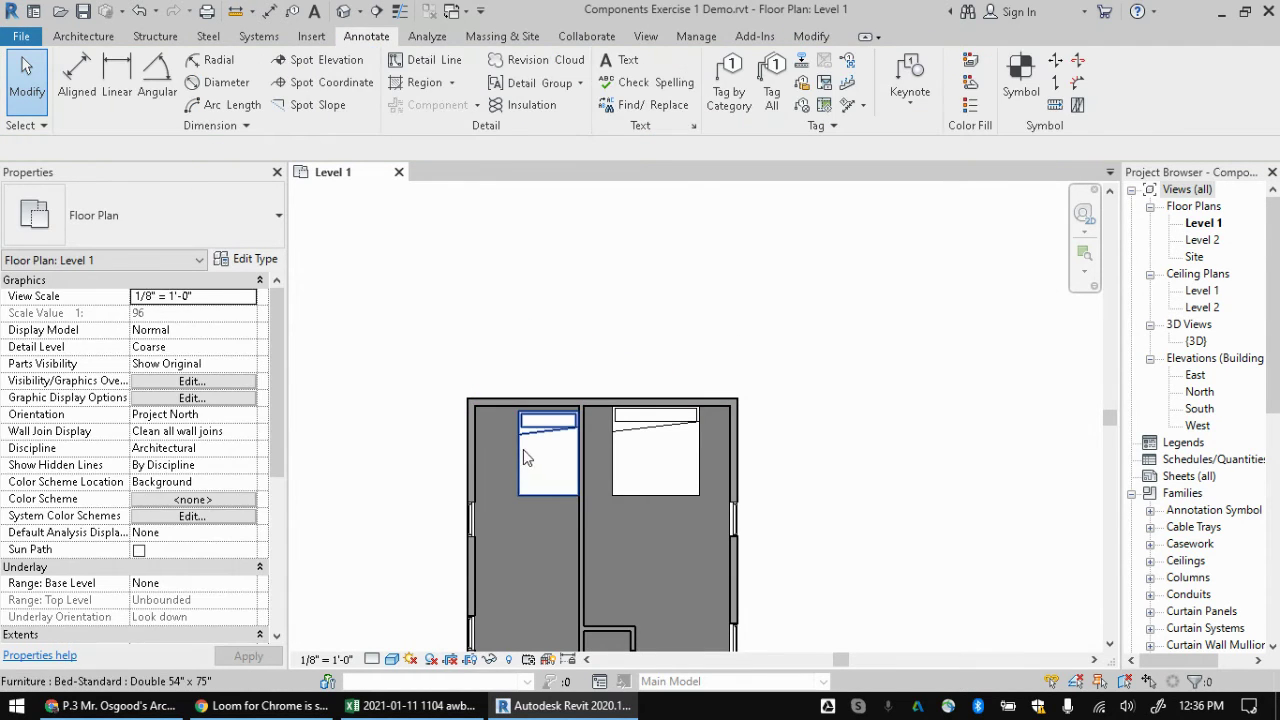
Step: Place an aligned dimension above the plan from the left exterior wall's inner face to the double bed's left edge
click(77, 70)
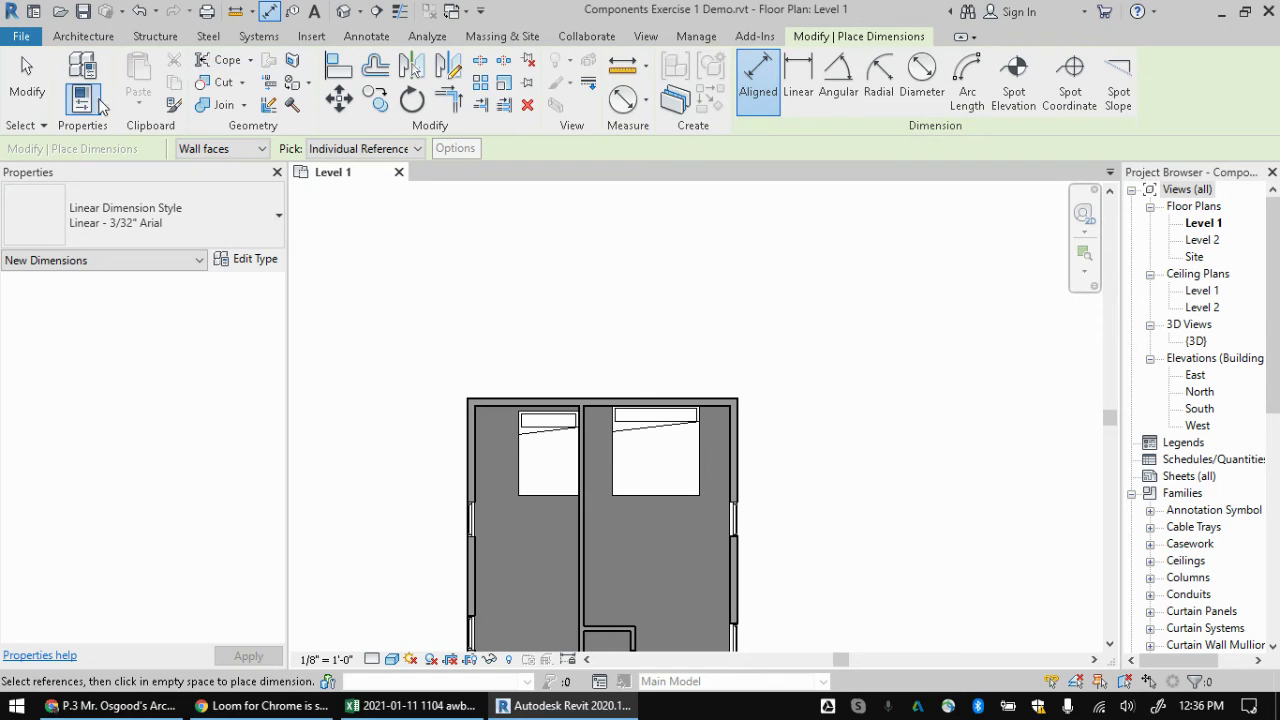
click(475, 453)
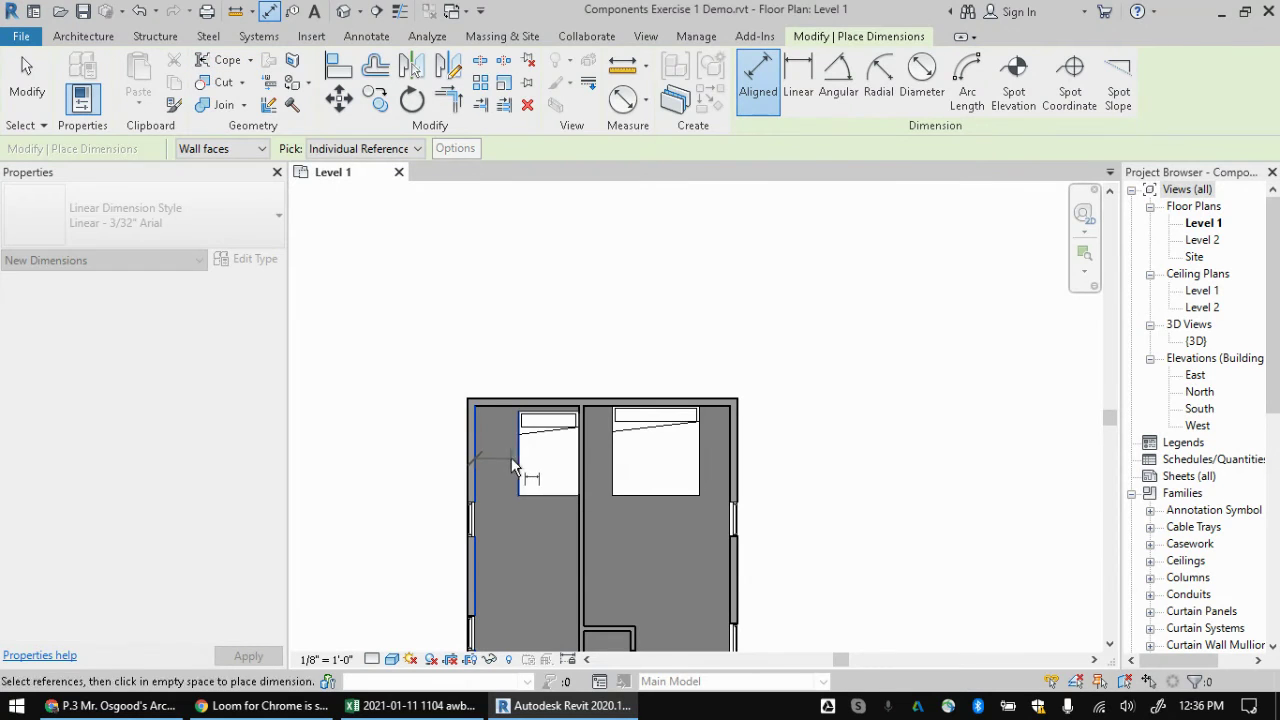
click(520, 460)
click(500, 328)
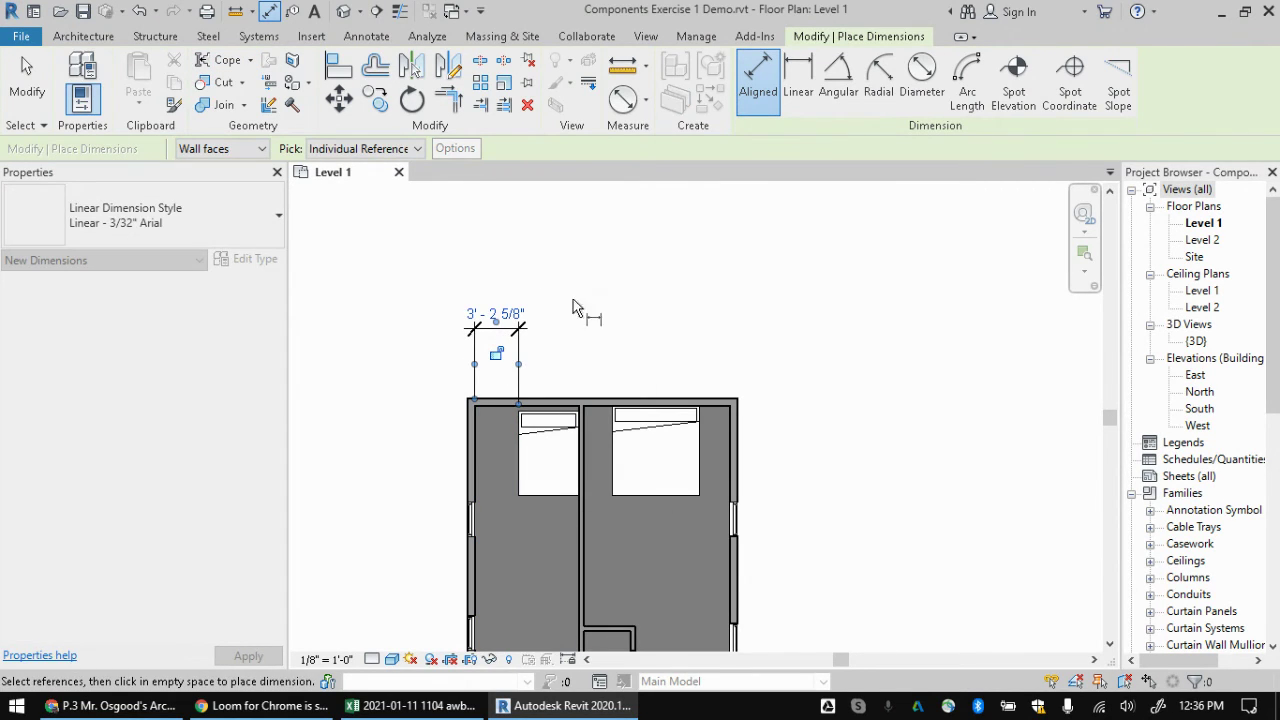
key(Escape)
key(Escape)
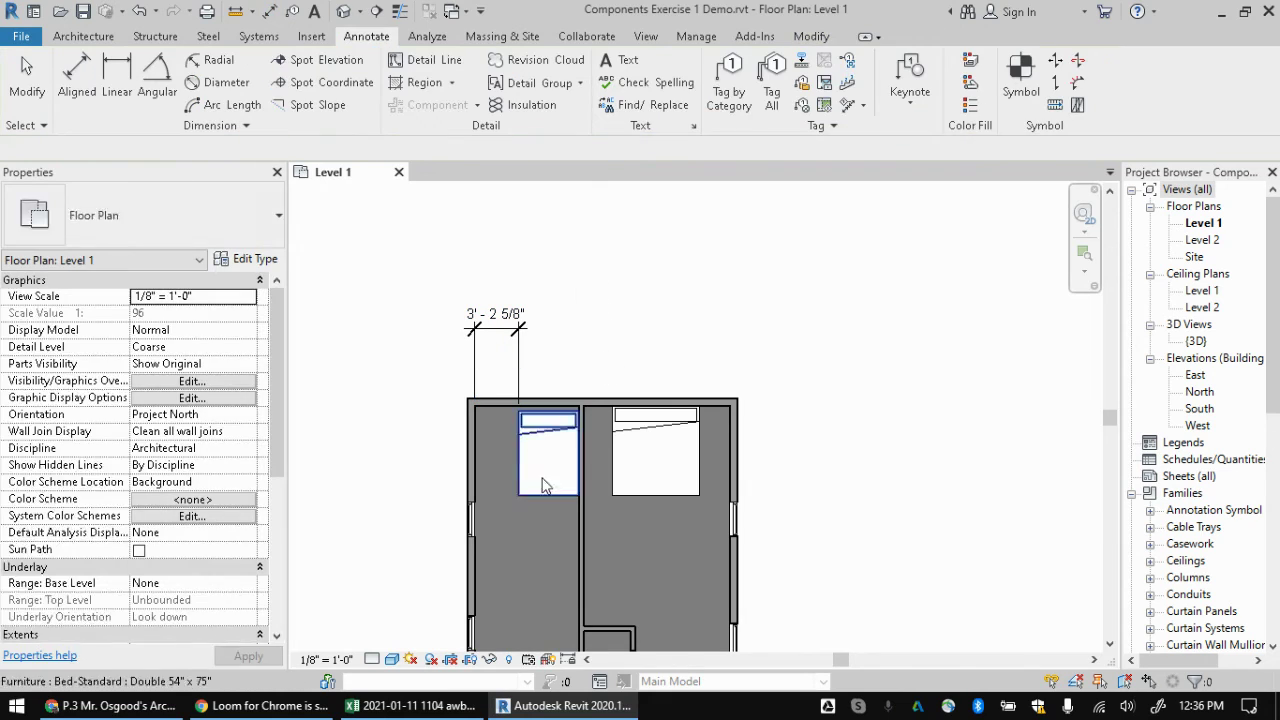
Step: Set the dimension between the left exterior wall and the double bed to 3' with the bed selected
click(521, 444)
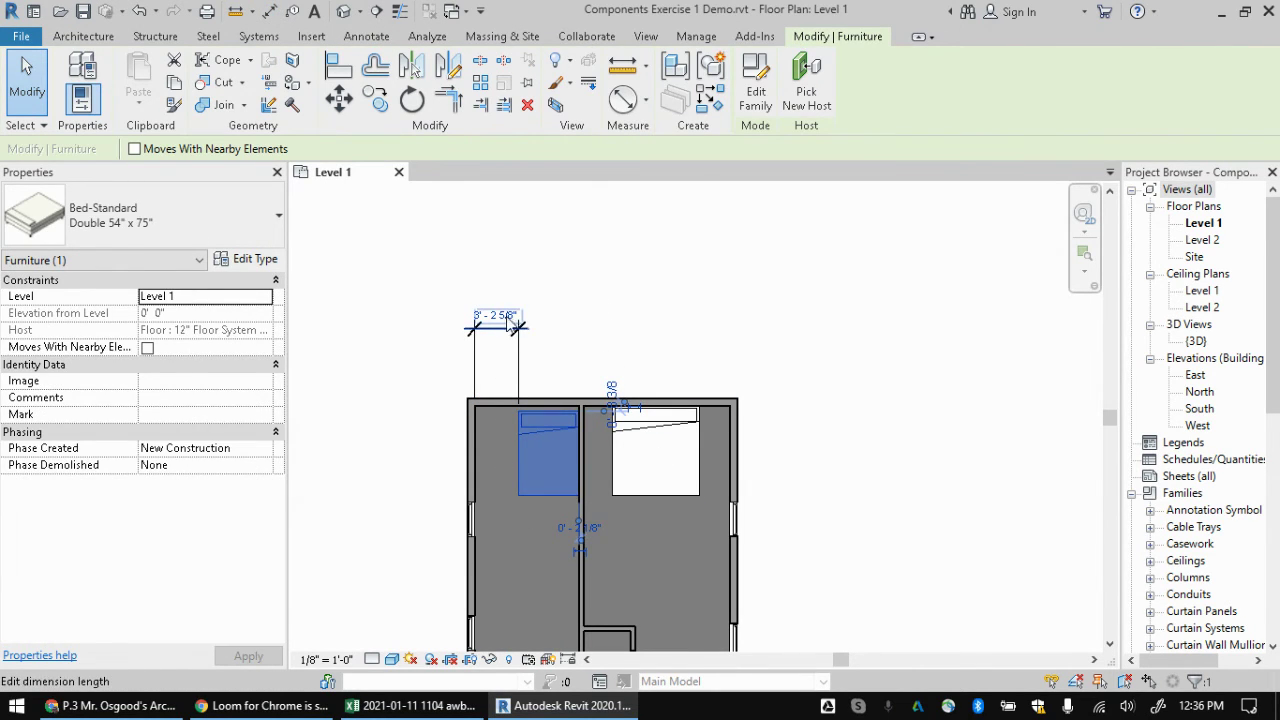
click(505, 318)
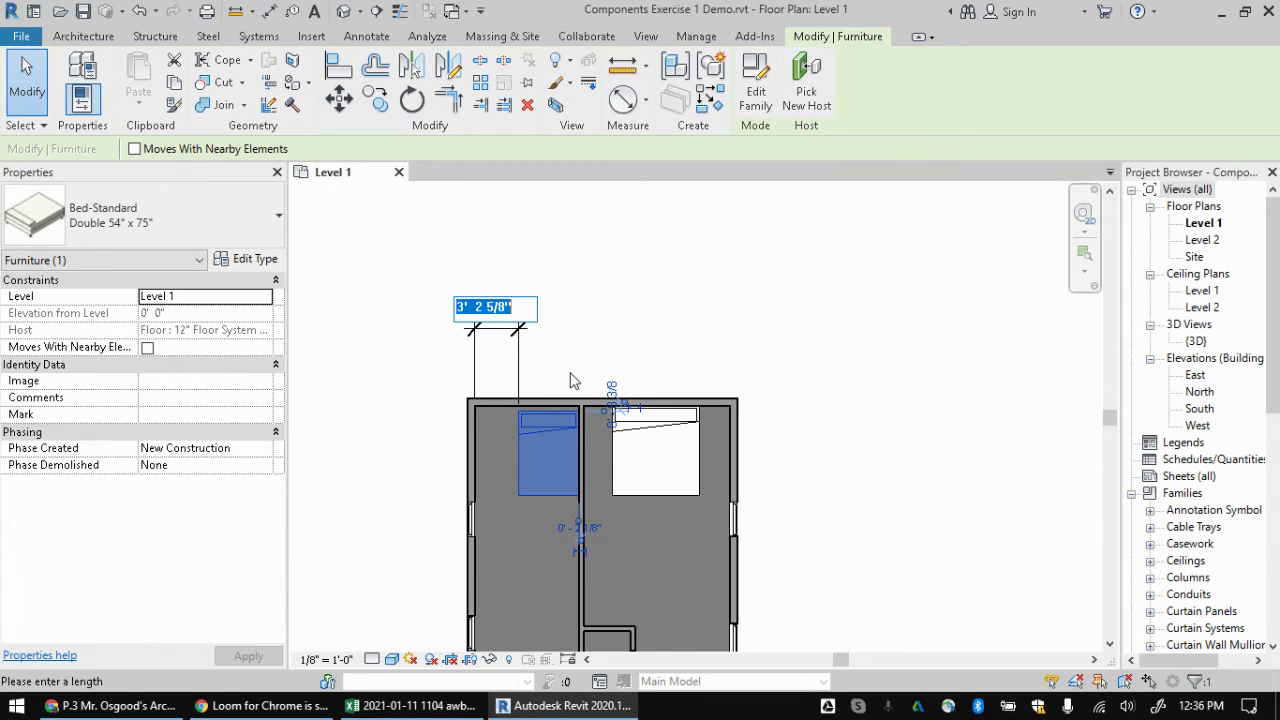
text(3)
key(Return)
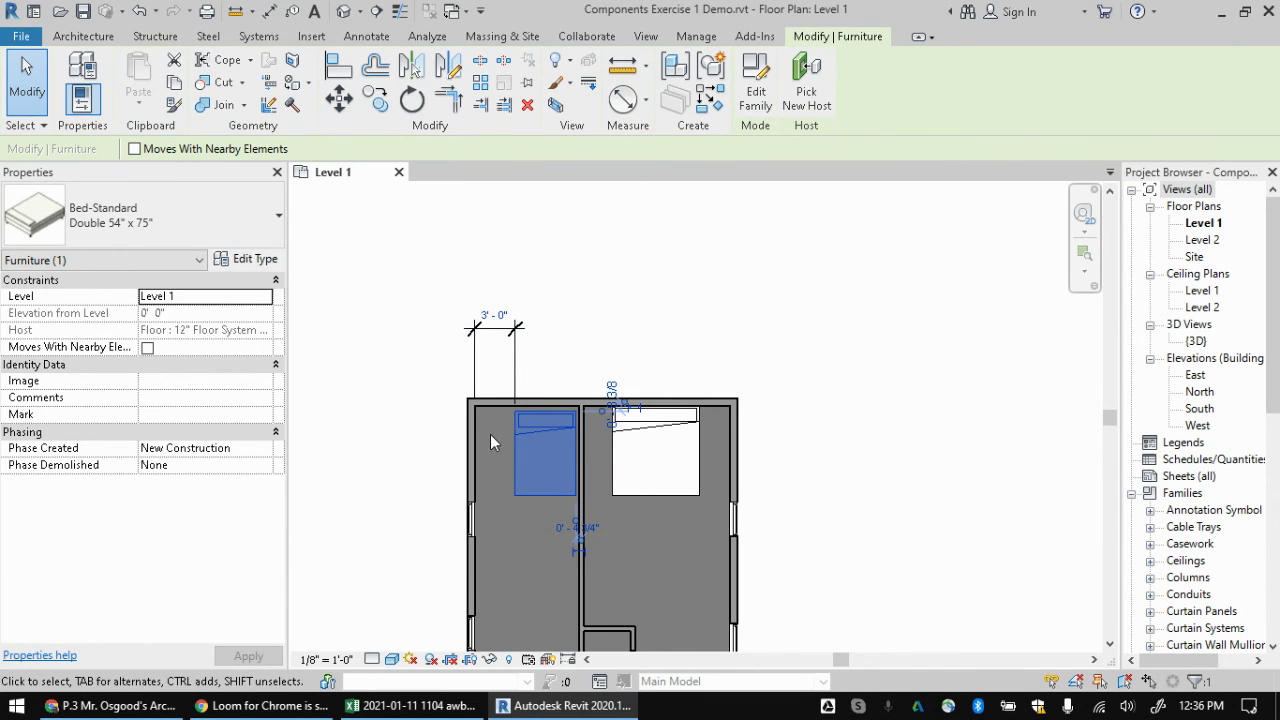
click(543, 294)
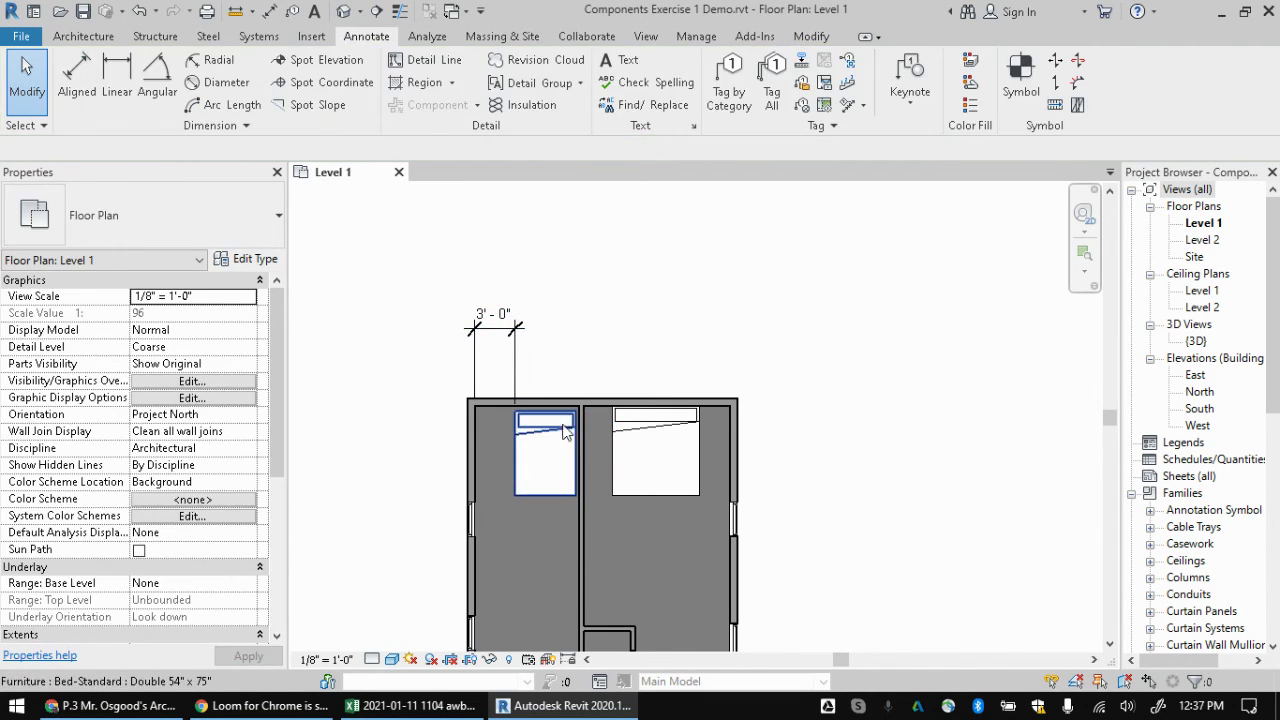
Step: Try moving the double bed across the interior wall into the right bedroom, and undo the move
click(497, 338)
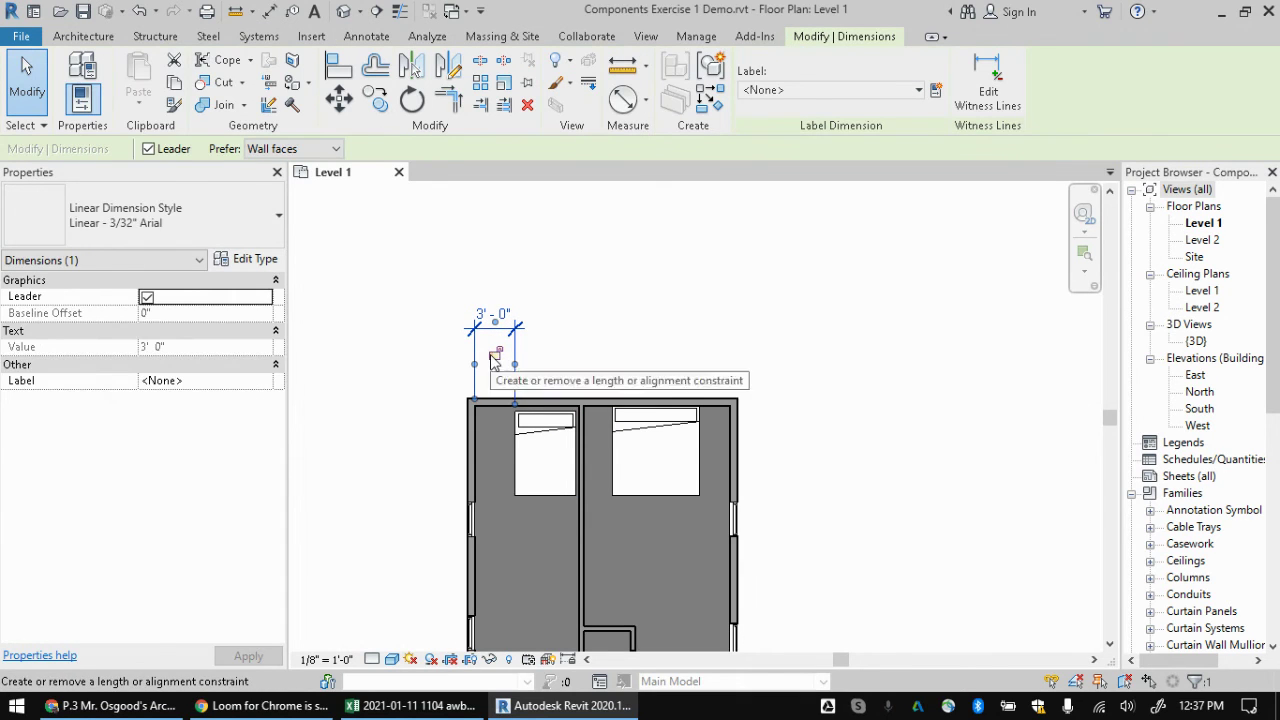
key(Escape)
click(620, 425)
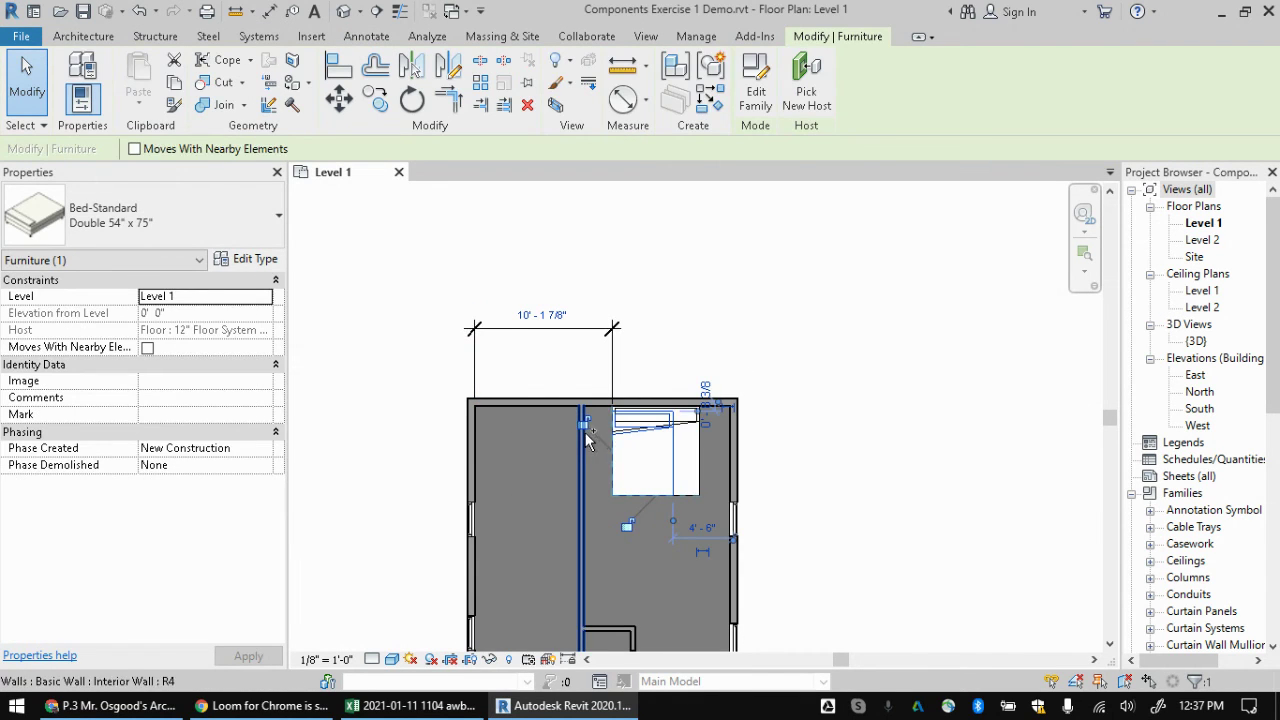
key(Escape)
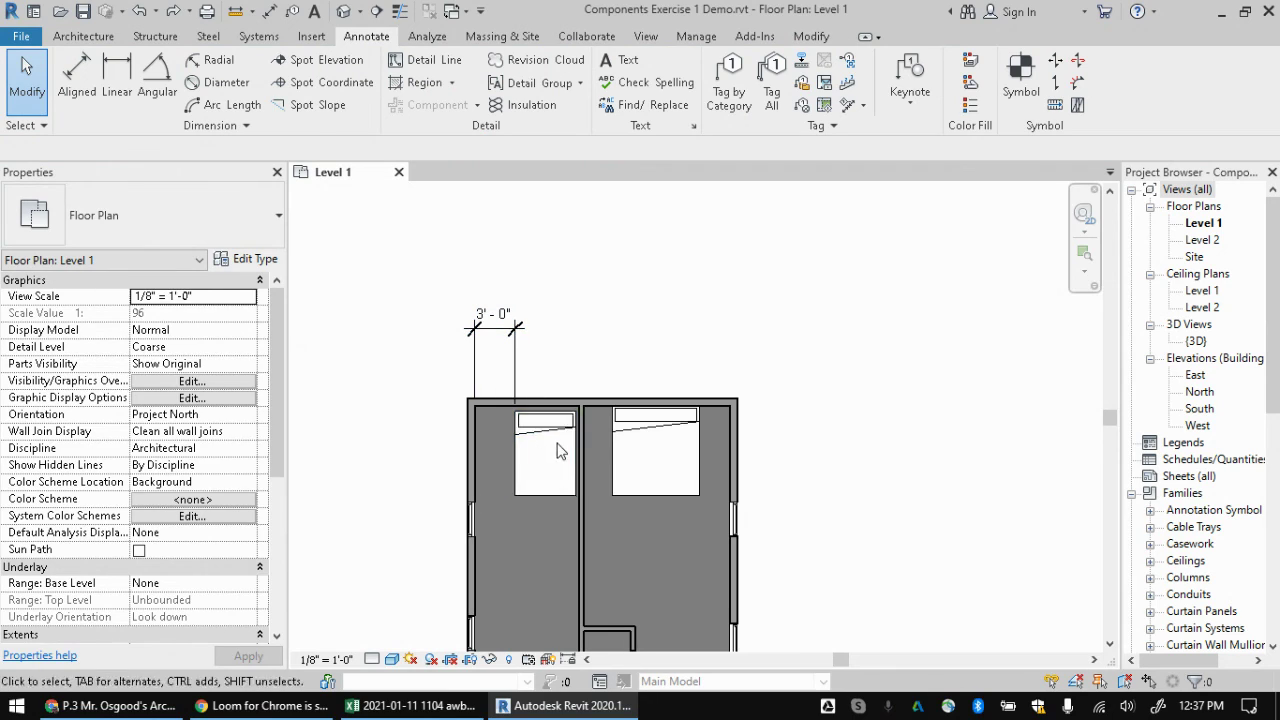
scroll(537, 488, up, 2)
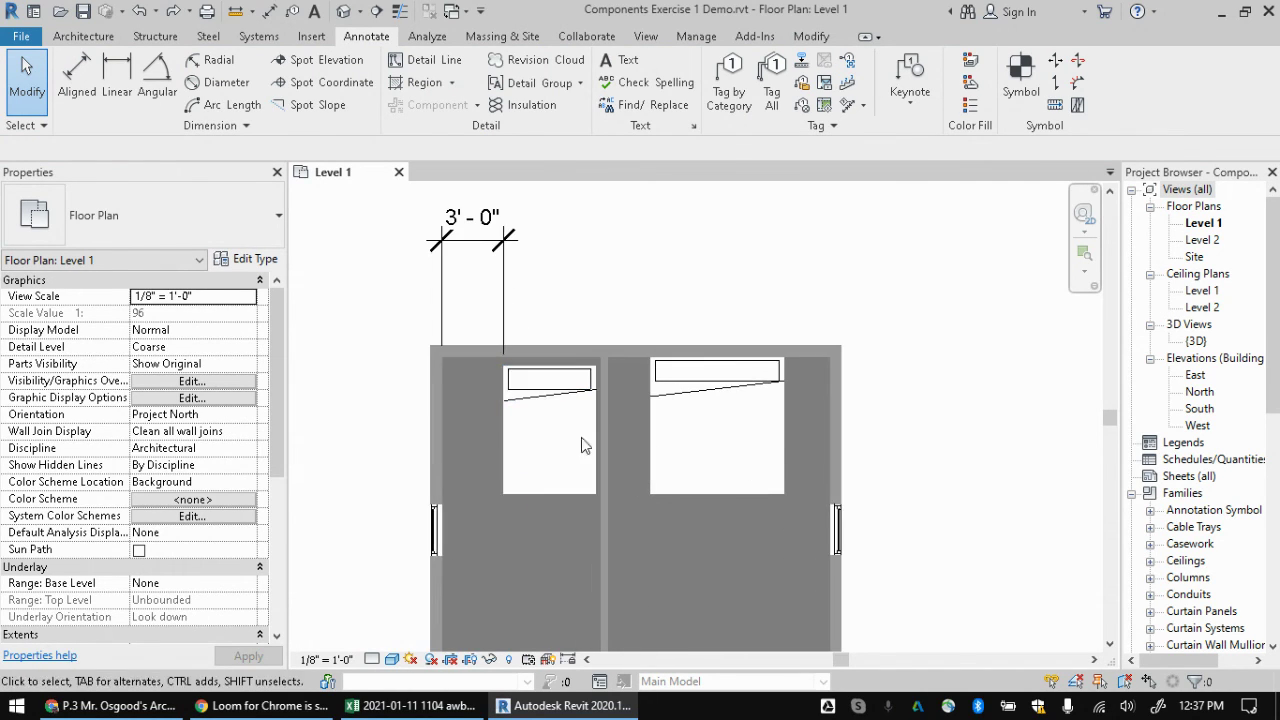